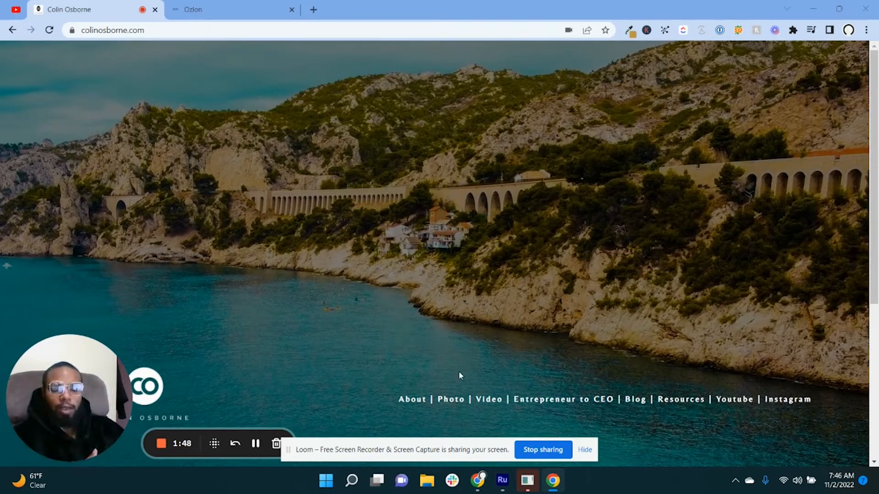
Open the website's resource library and go to the HighLevel page from it.
{"action": "left_click", "coordinate": [585, 450]}
{"action": "left_click", "coordinate": [690, 401]}
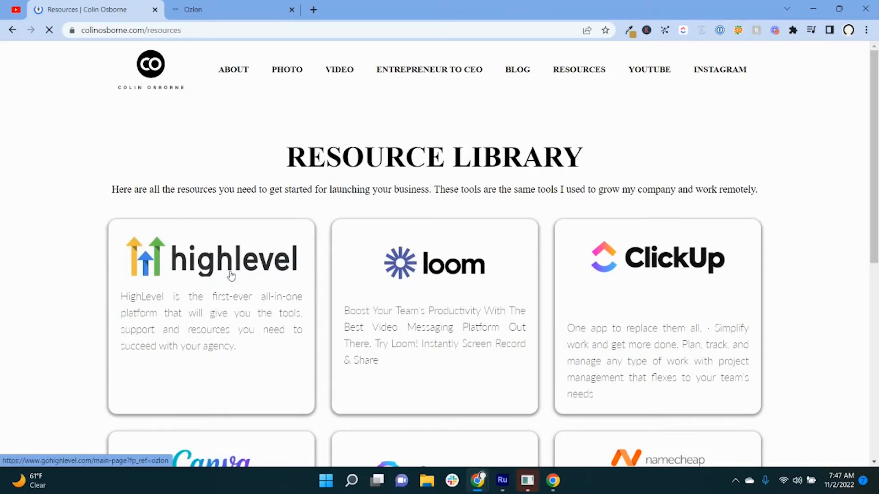
{"action": "left_click", "coordinate": [223, 271]}
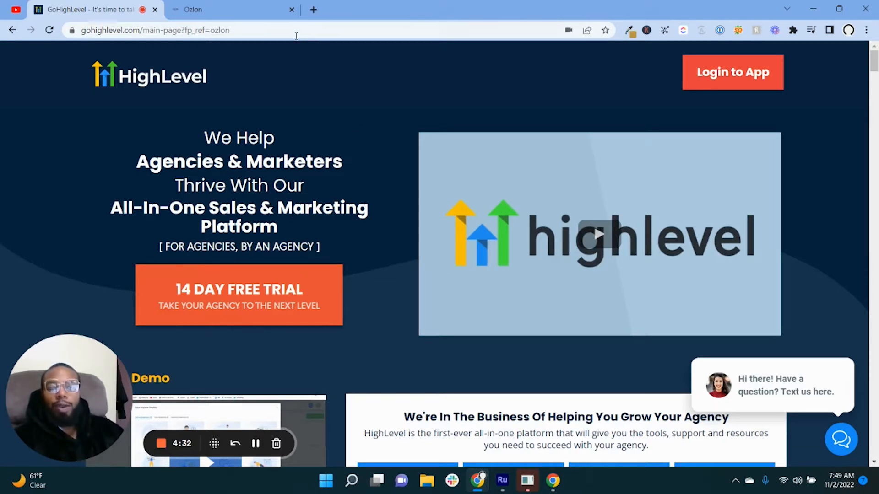
Switch to the Ozlon app and open the list of email templates in its Marketing section.
{"action": "left_click", "coordinate": [235, 19]}
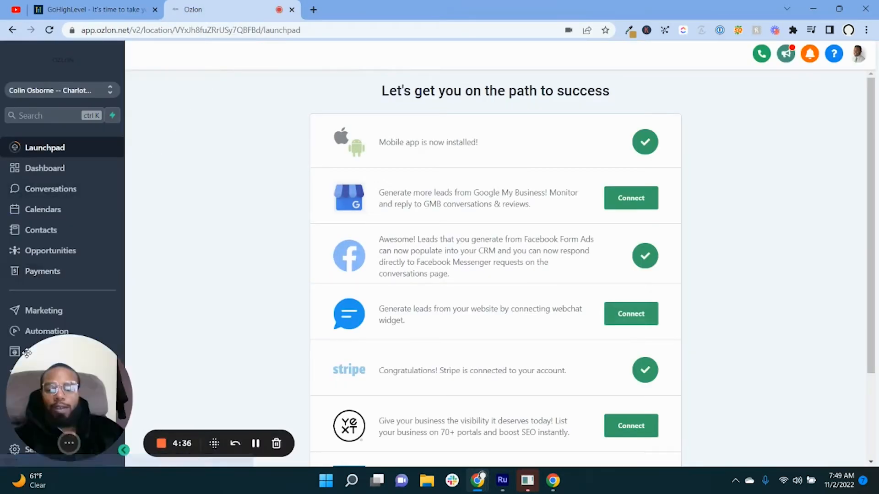
{"action": "left_click_drag", "start_coordinate": [27, 353], "coordinate": [638, 341]}
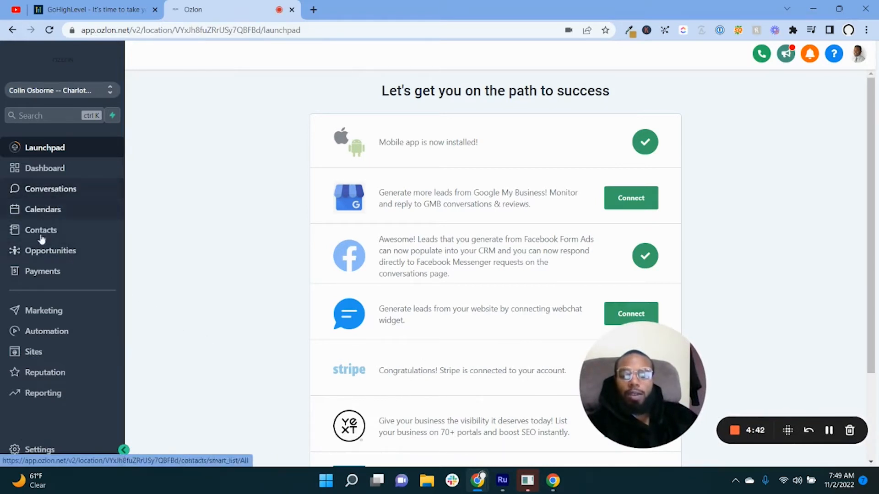
{"action": "left_click", "coordinate": [50, 311]}
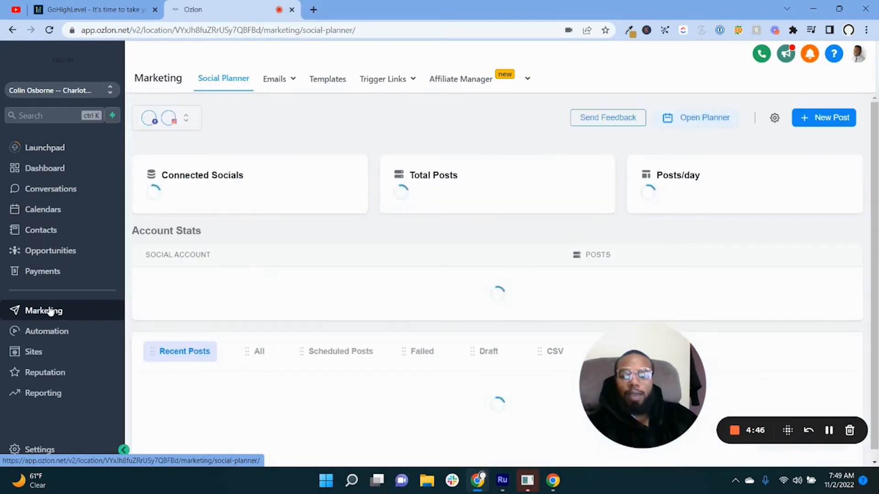
{"action": "mouse_move", "coordinate": [279, 79]}
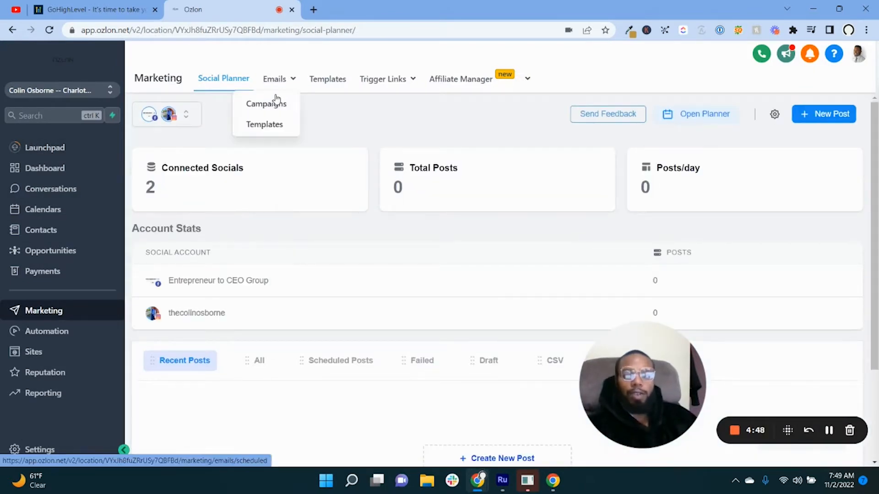
{"action": "left_click", "coordinate": [271, 124]}
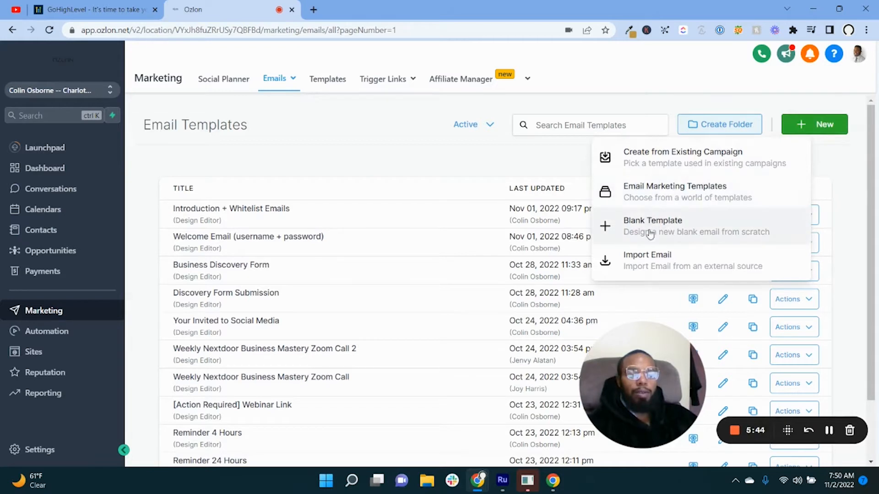
Examine the email import form, including its Mailchimp and Active Campaign sources, and close it without importing.
{"action": "left_click", "coordinate": [656, 265]}
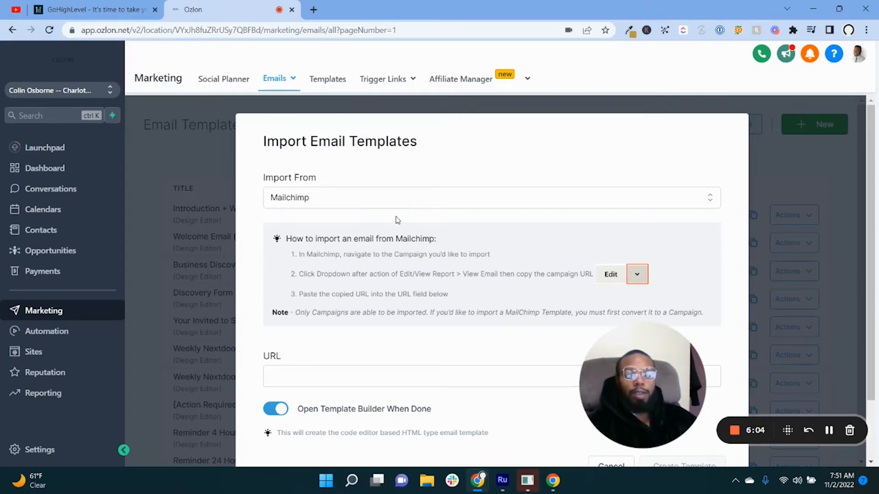
{"action": "left_click", "coordinate": [422, 197]}
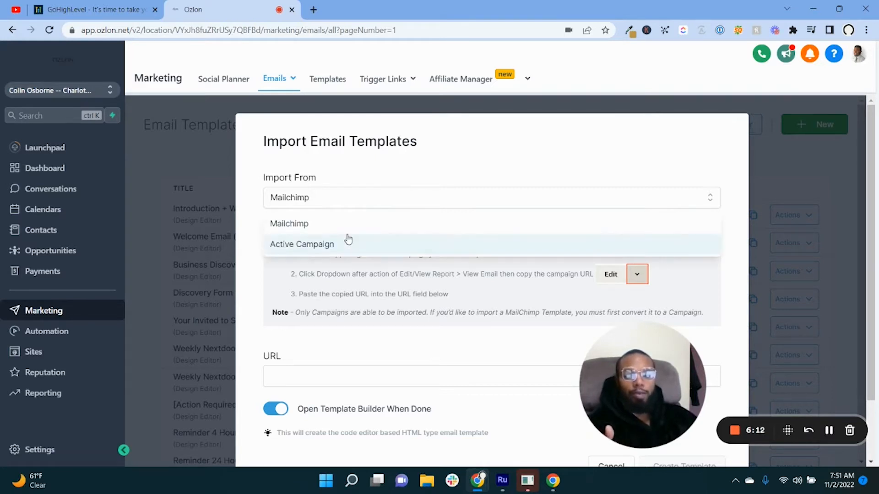
{"action": "left_click", "coordinate": [366, 198]}
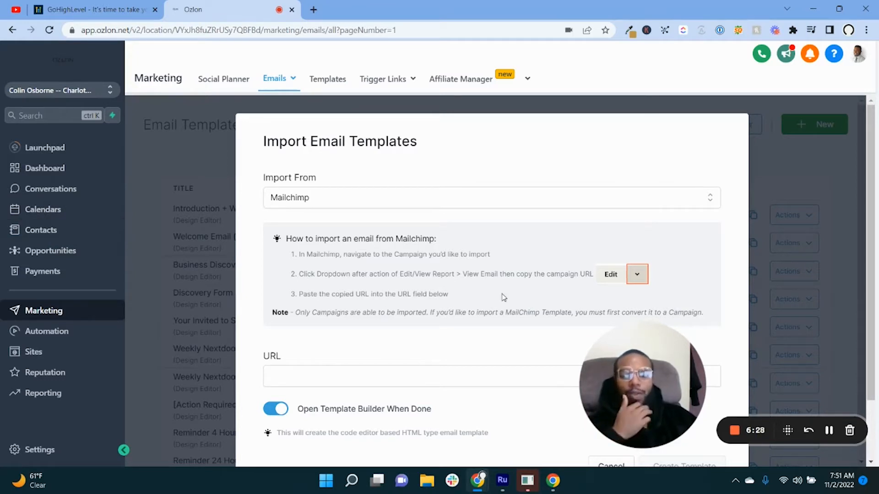
{"action": "scroll", "coordinate": [508, 281], "scroll_direction": "down", "scroll_amount": 1}
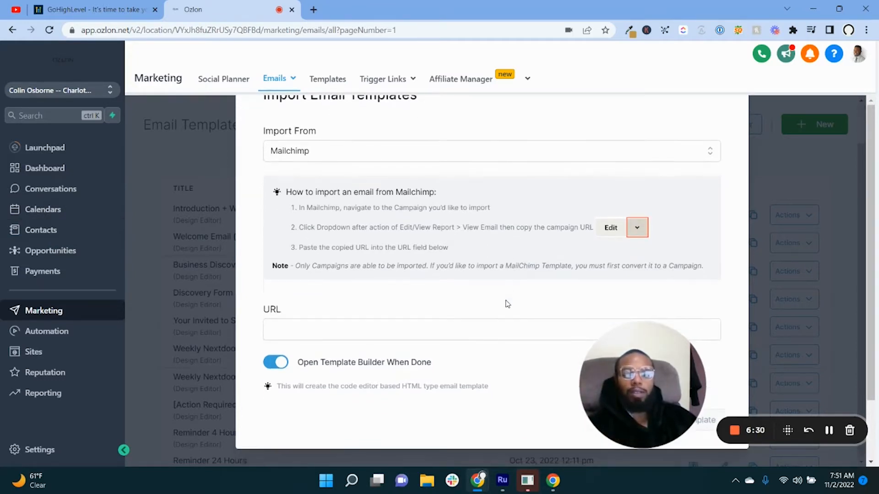
{"action": "scroll", "coordinate": [500, 291], "scroll_direction": "up", "scroll_amount": 1}
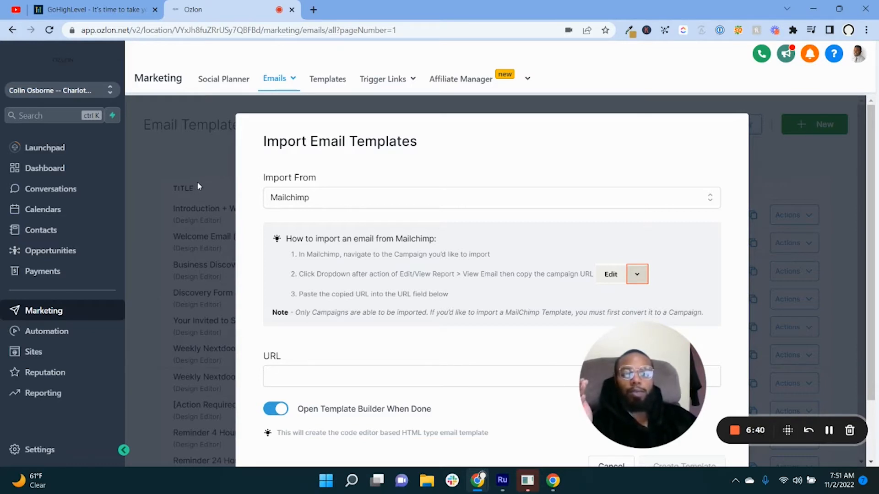
{"action": "scroll", "coordinate": [696, 332], "scroll_direction": "down", "scroll_amount": 1}
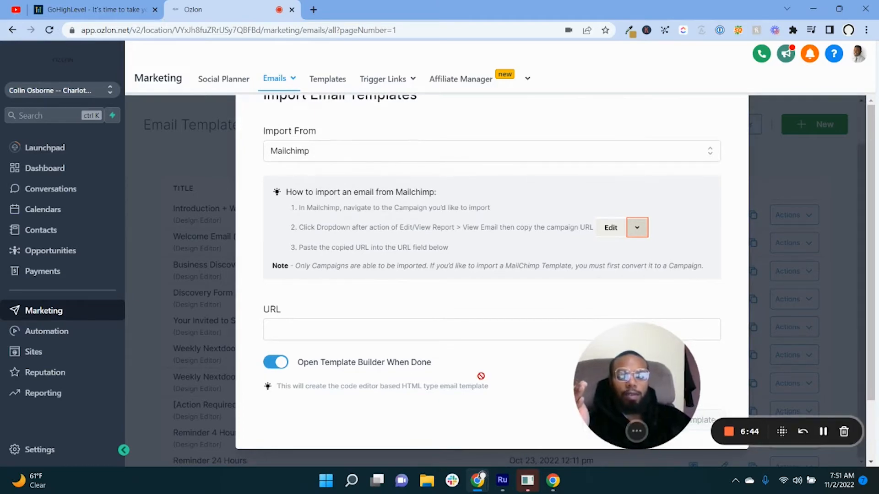
{"action": "left_click_drag", "start_coordinate": [481, 376], "coordinate": [663, 394]}
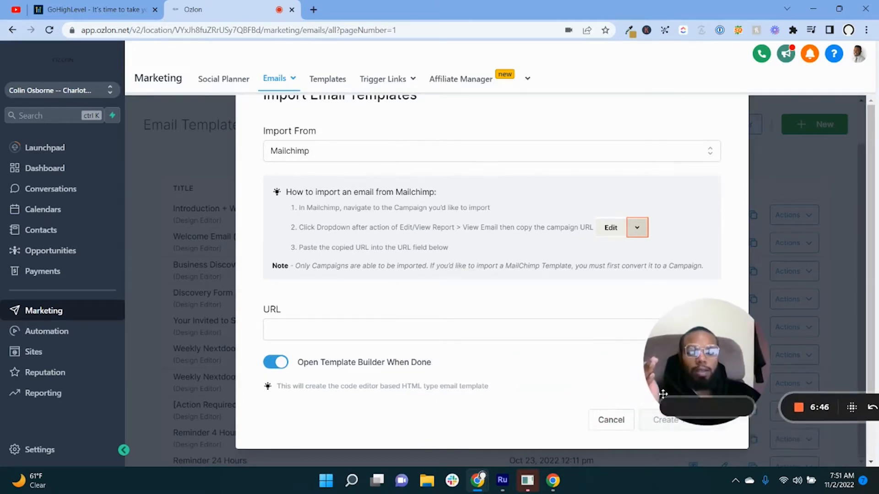
{"action": "left_click", "coordinate": [616, 421]}
Start a new email from the Email Marketing Templates option and look through all templates in the library.
{"action": "left_click", "coordinate": [814, 129]}
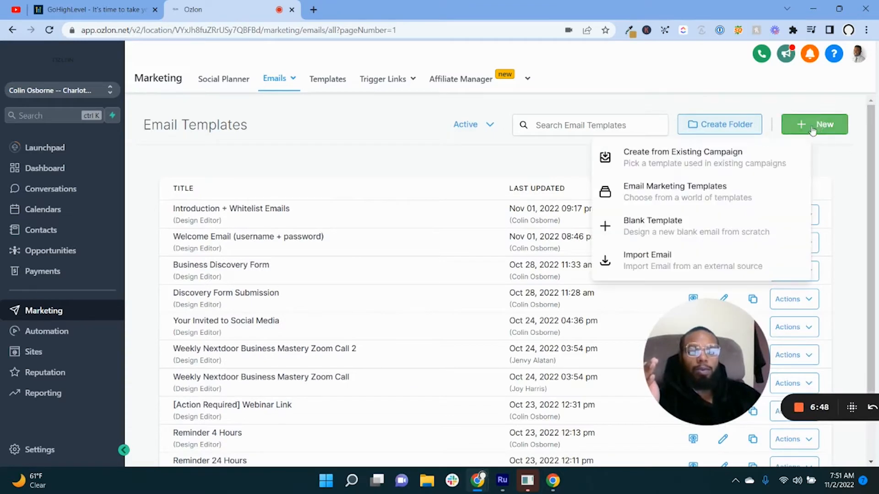
{"action": "left_click", "coordinate": [709, 191]}
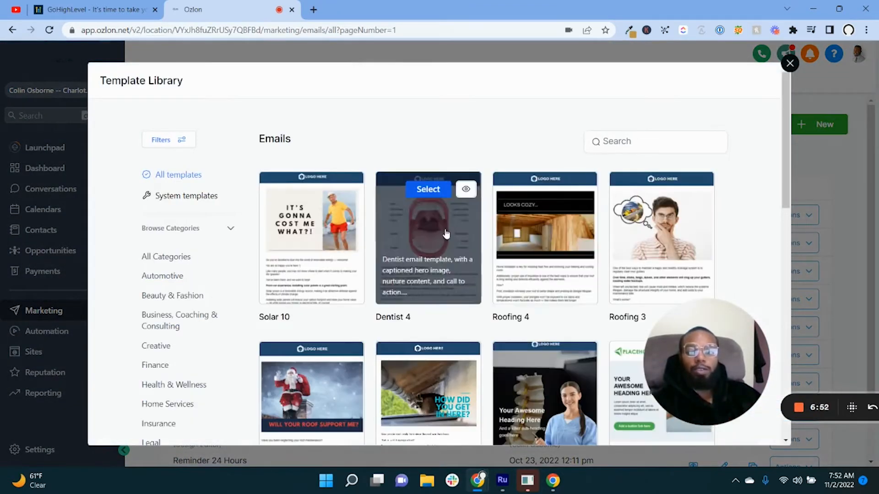
{"action": "scroll", "coordinate": [555, 234], "scroll_direction": "down", "scroll_amount": 3}
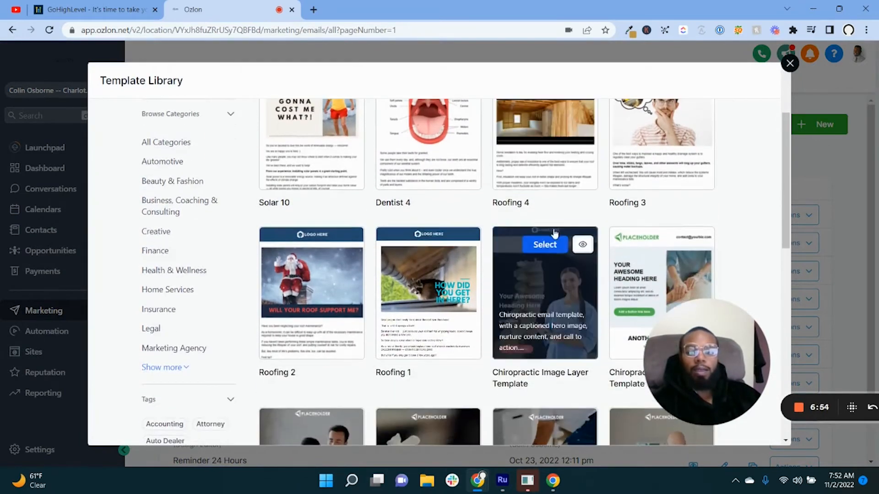
{"action": "scroll", "coordinate": [555, 234], "scroll_direction": "down", "scroll_amount": 1}
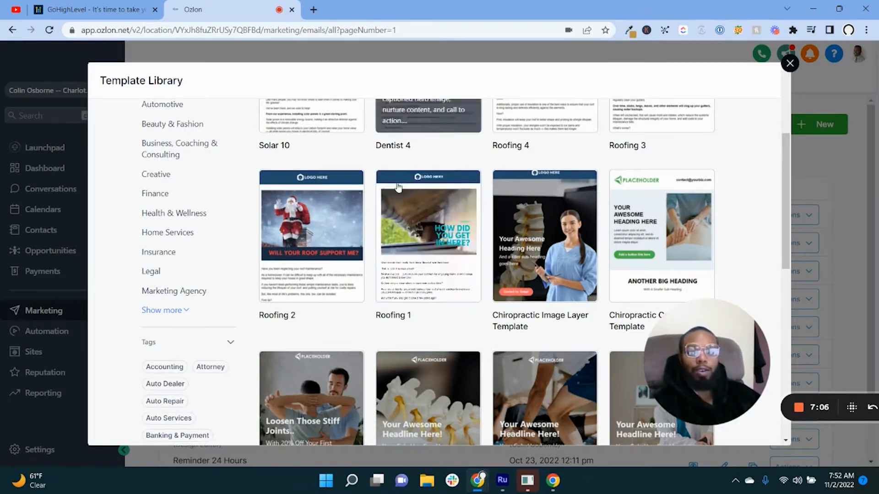
{"action": "mouse_move", "coordinate": [415, 202]}
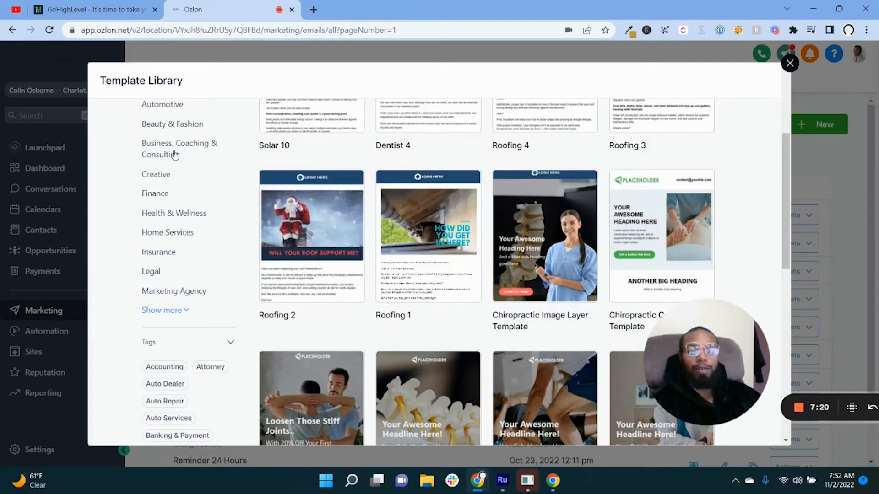
Browse the library's templates by category: Beauty & Fashion, Automotive, Business, Coaching & Consulting, and Marketing Agency.
{"action": "left_click", "coordinate": [181, 129]}
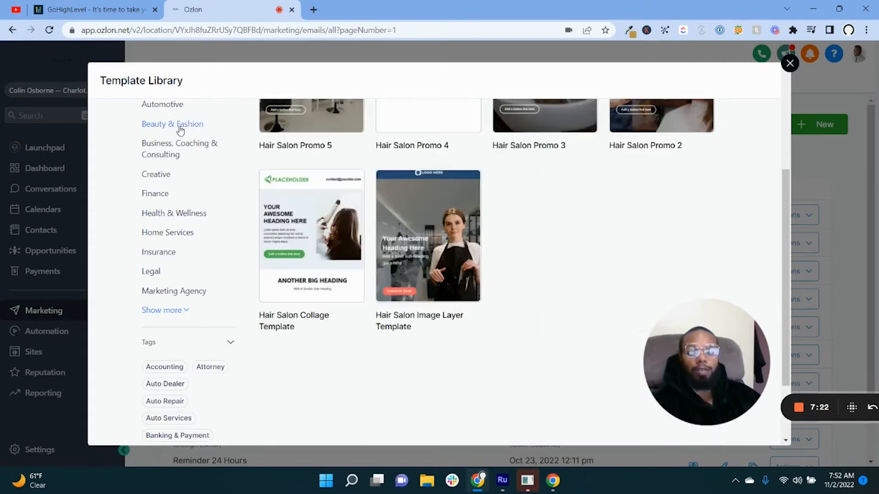
{"action": "scroll", "coordinate": [372, 219], "scroll_direction": "up", "scroll_amount": 3}
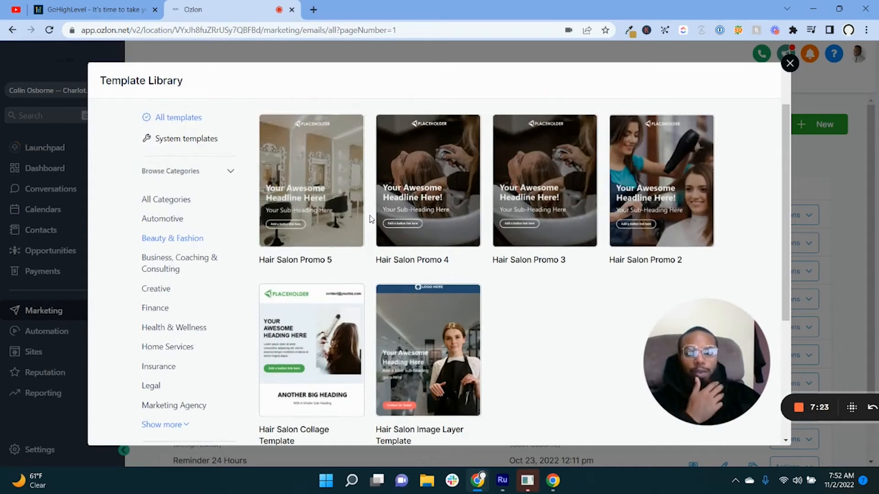
{"action": "left_click", "coordinate": [163, 220]}
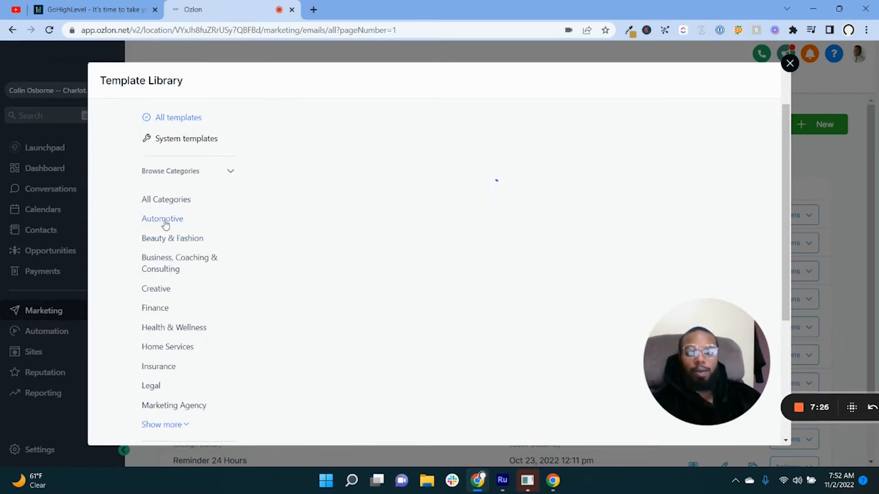
{"action": "left_click", "coordinate": [179, 260]}
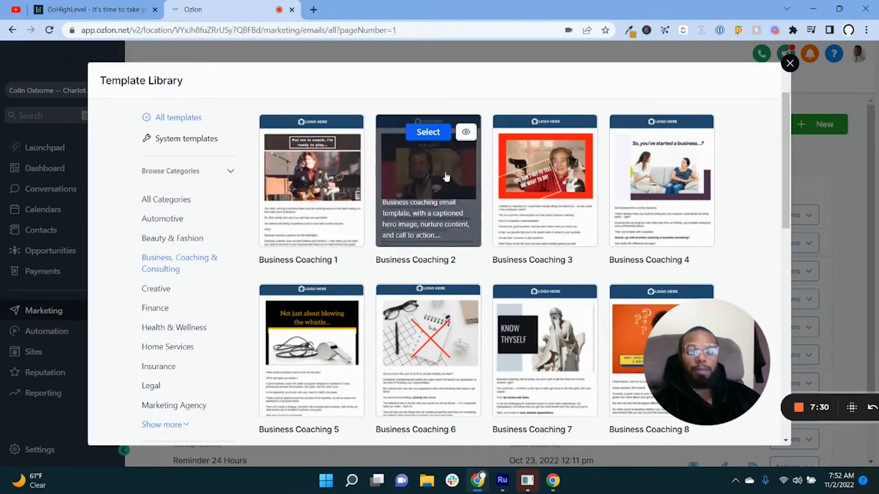
{"action": "scroll", "coordinate": [474, 283], "scroll_direction": "down", "scroll_amount": 1}
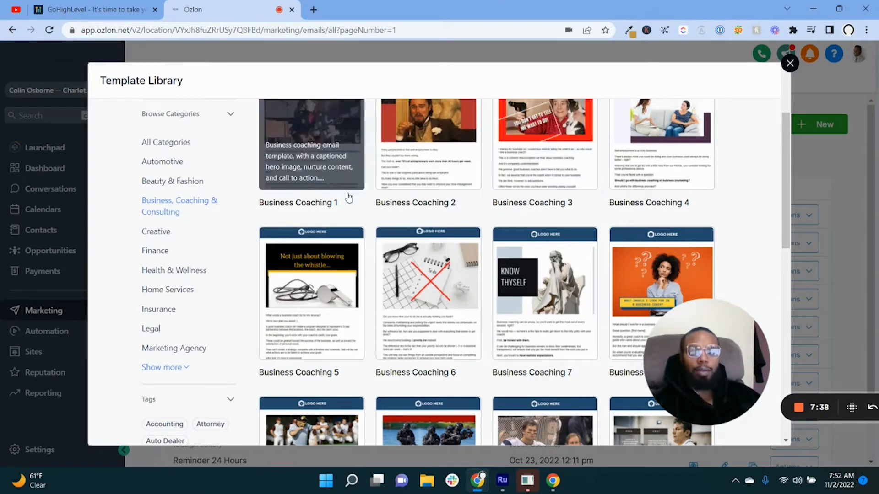
{"action": "scroll", "coordinate": [199, 275], "scroll_direction": "down", "scroll_amount": 7}
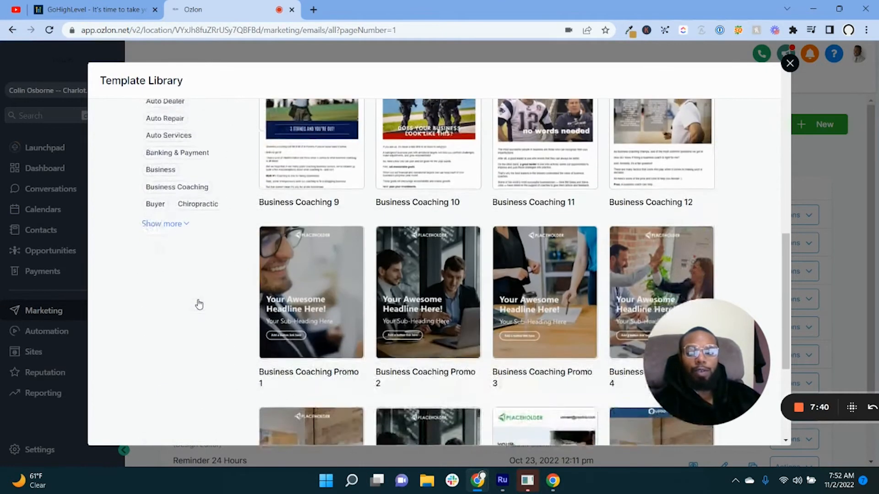
{"action": "scroll", "coordinate": [199, 304], "scroll_direction": "up", "scroll_amount": 4}
{"action": "left_click", "coordinate": [183, 177]}
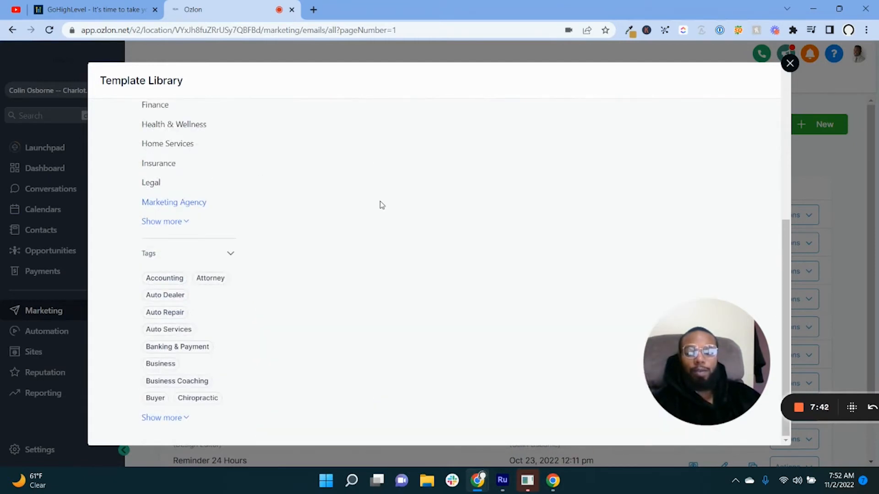
{"action": "scroll", "coordinate": [410, 274], "scroll_direction": "up", "scroll_amount": 5}
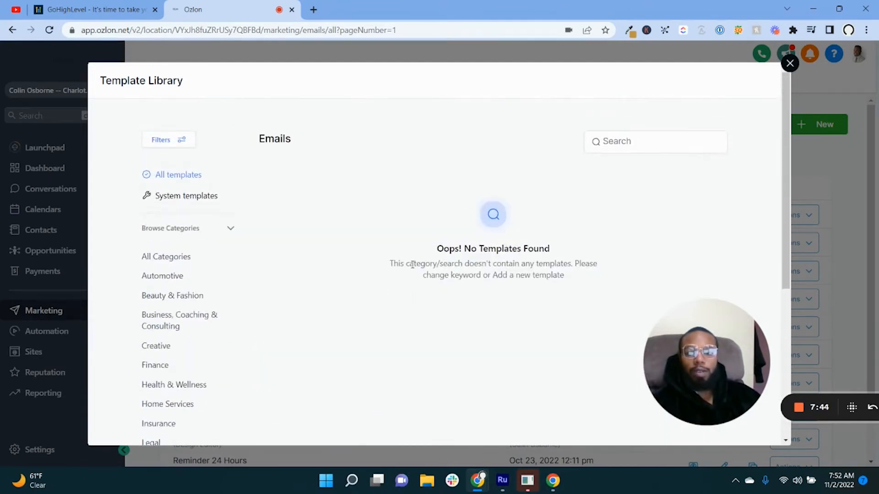
Show only the system templates and look at the Membership Welcome Email and Update templates.
{"action": "left_click", "coordinate": [192, 197]}
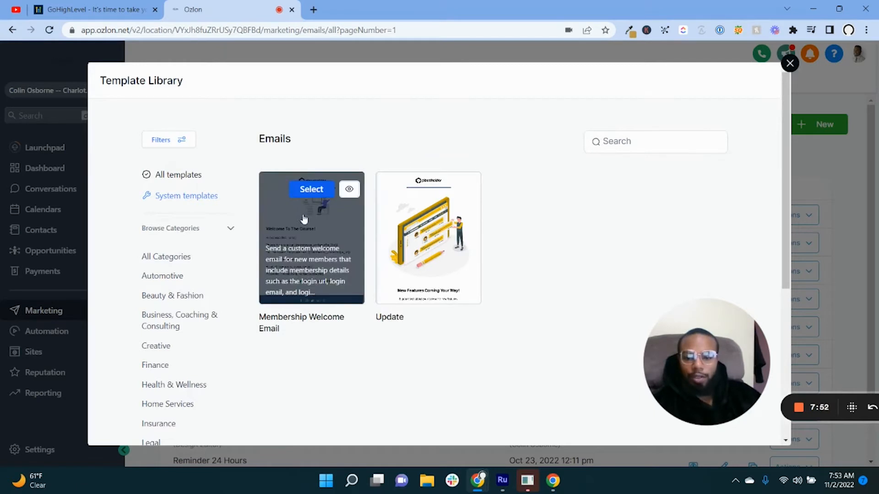
{"action": "mouse_move", "coordinate": [433, 278]}
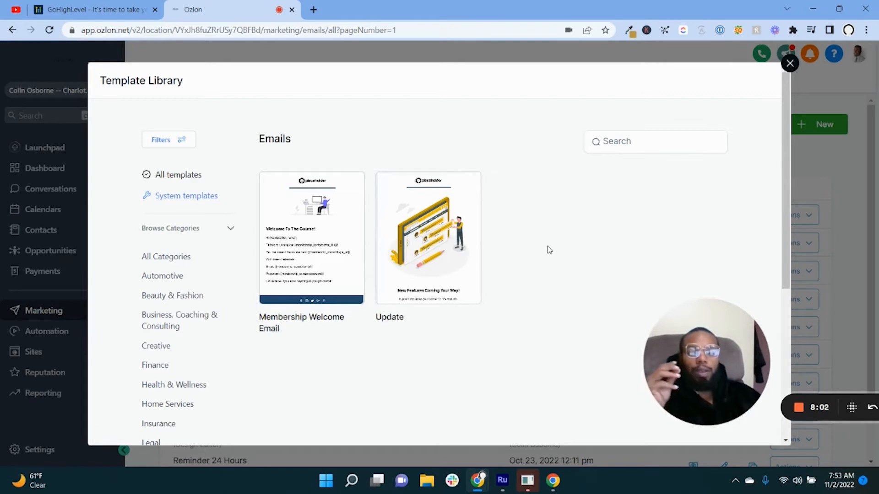
{"action": "mouse_move", "coordinate": [442, 252]}
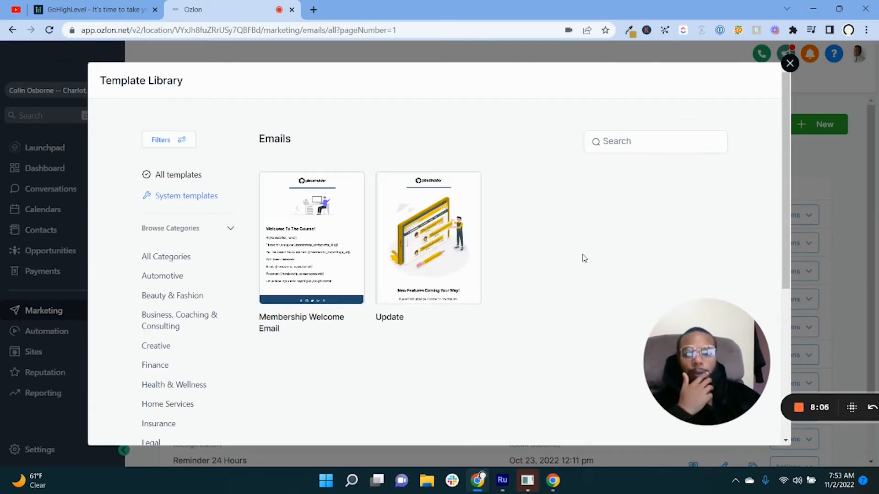
{"action": "mouse_move", "coordinate": [463, 239]}
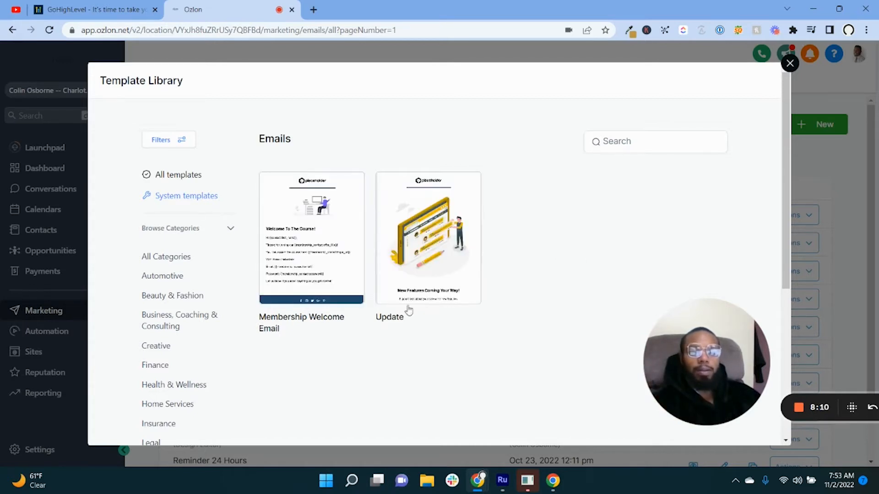
{"action": "mouse_move", "coordinate": [338, 229]}
{"action": "mouse_move", "coordinate": [400, 210]}
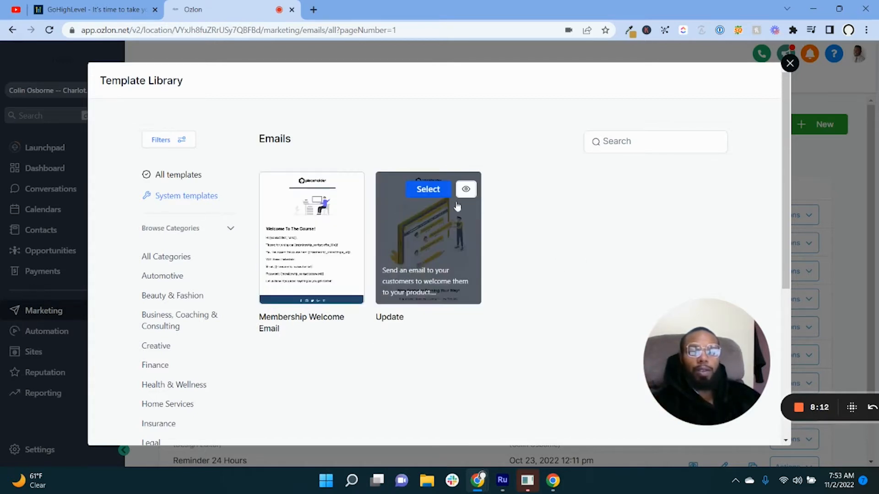
Preview the Update template and read through its layout and content sections.
{"action": "left_click", "coordinate": [467, 190]}
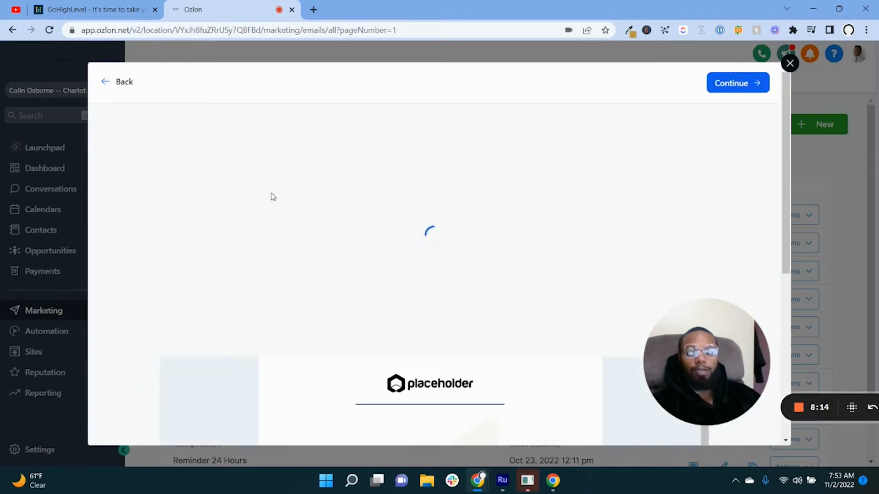
{"action": "scroll", "coordinate": [308, 228], "scroll_direction": "down", "scroll_amount": 6}
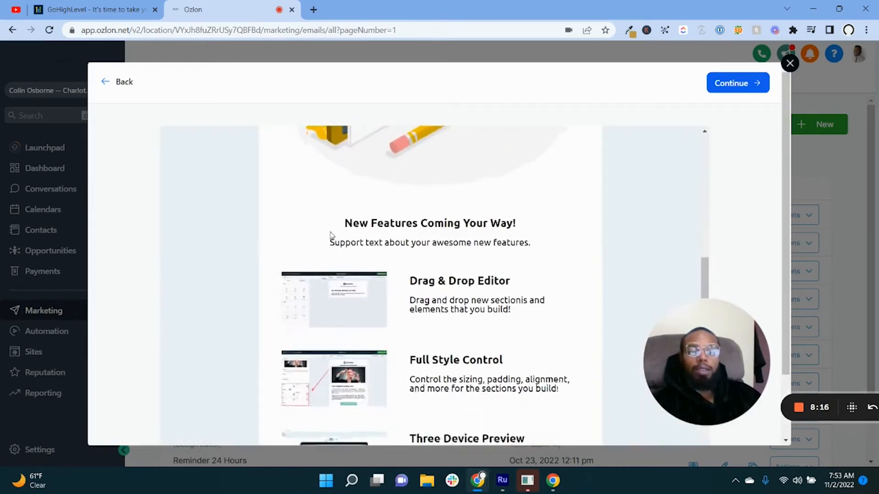
{"action": "scroll", "coordinate": [330, 235], "scroll_direction": "down", "scroll_amount": 5}
{"action": "scroll", "coordinate": [363, 279], "scroll_direction": "up", "scroll_amount": 7}
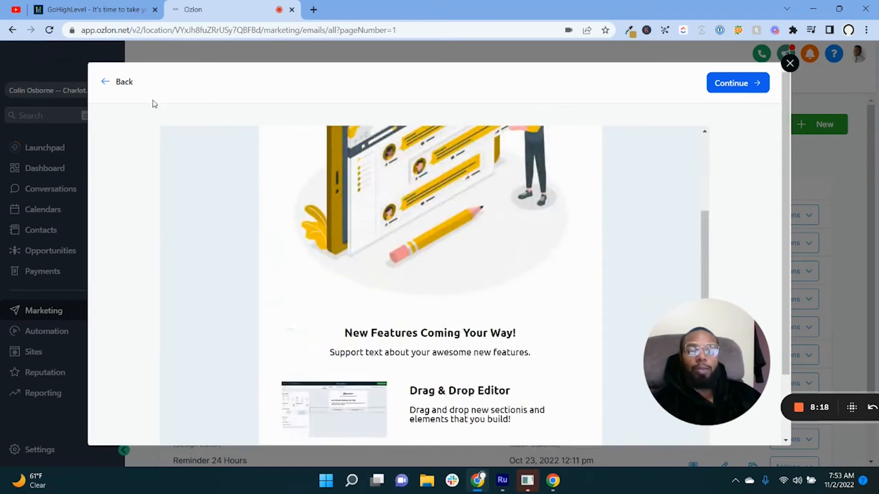
Leave the Update template preview and close the template library.
{"action": "left_click", "coordinate": [107, 84]}
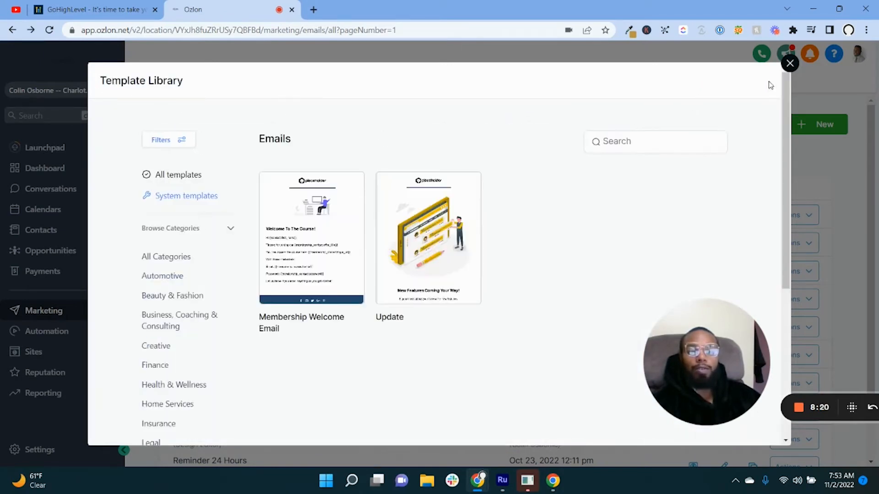
{"action": "left_click", "coordinate": [790, 63]}
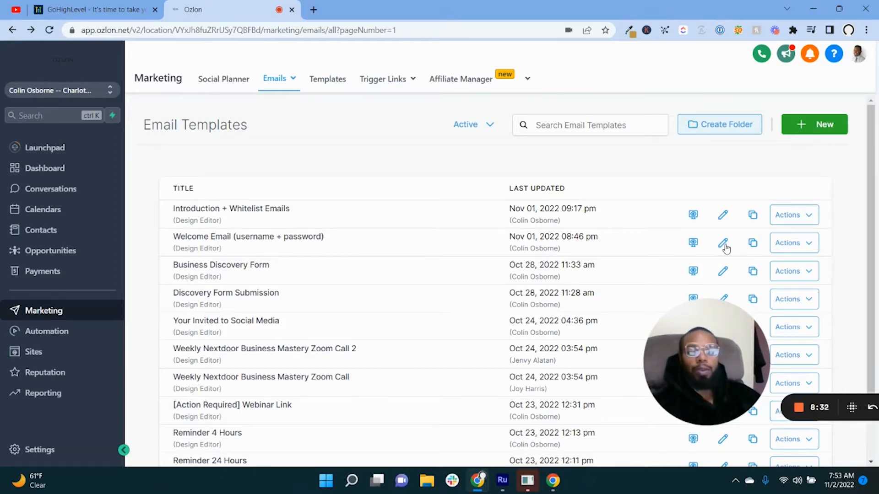
Preview the Welcome Email (username + password) template, read through its body, login links, social icons and footer, and close the preview.
{"action": "left_click", "coordinate": [694, 243]}
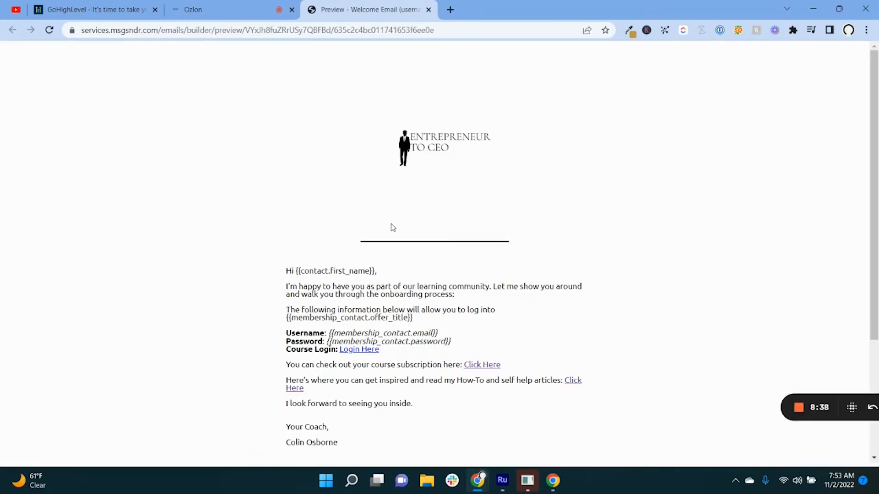
{"action": "scroll", "coordinate": [391, 223], "scroll_direction": "down", "scroll_amount": 3}
{"action": "scroll", "coordinate": [391, 223], "scroll_direction": "up", "scroll_amount": 1}
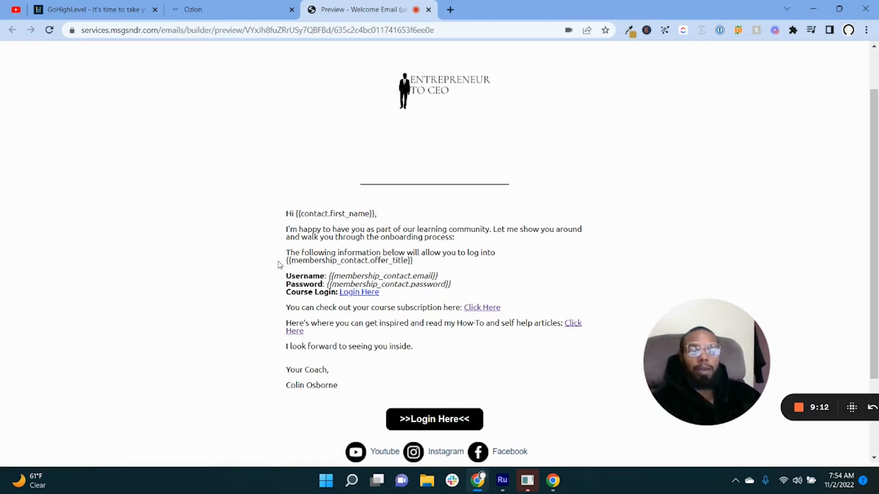
{"action": "scroll", "coordinate": [361, 179], "scroll_direction": "down", "scroll_amount": 2}
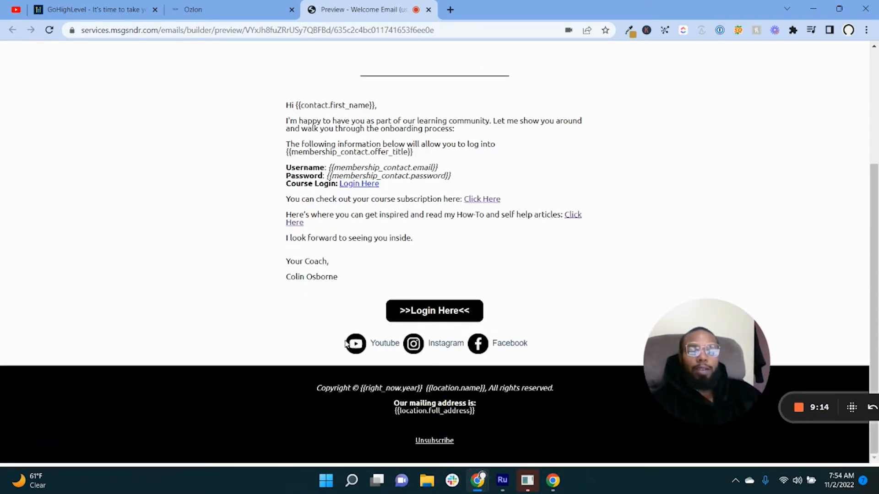
{"action": "scroll", "coordinate": [321, 274], "scroll_direction": "up", "scroll_amount": 3}
{"action": "scroll", "coordinate": [297, 203], "scroll_direction": "down", "scroll_amount": 3}
{"action": "scroll", "coordinate": [347, 183], "scroll_direction": "up", "scroll_amount": 3}
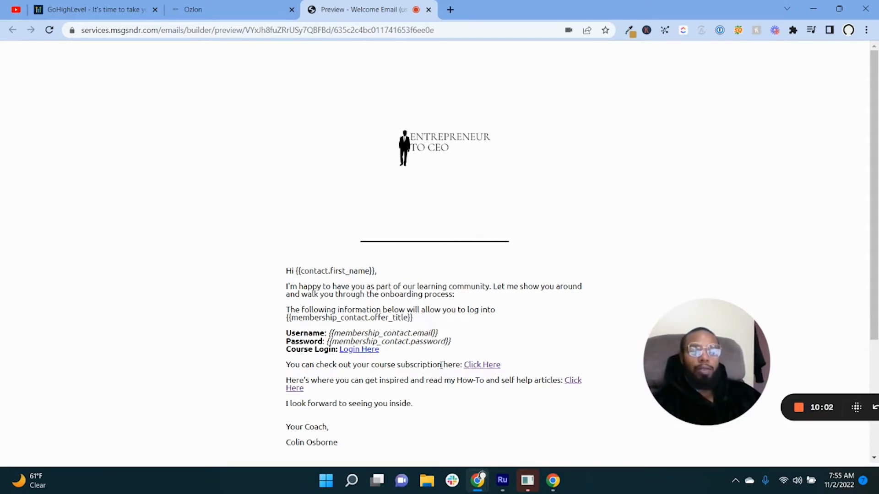
{"action": "scroll", "coordinate": [440, 364], "scroll_direction": "down", "scroll_amount": 4}
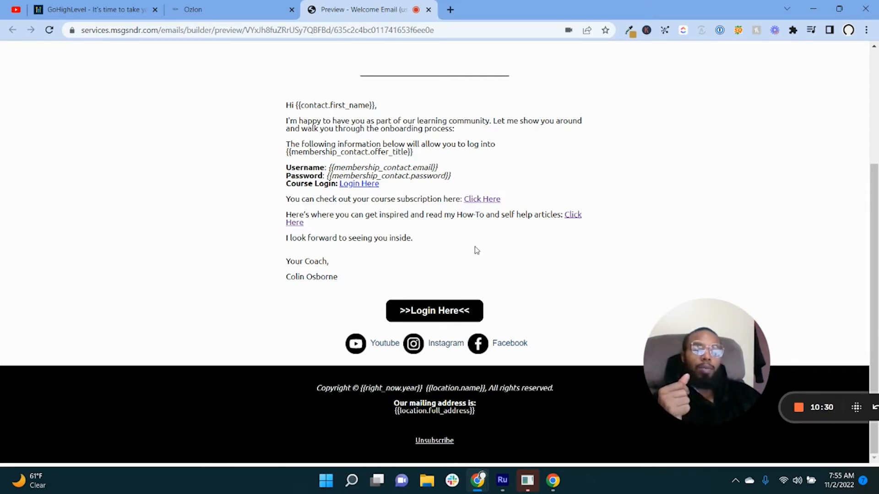
{"action": "left_click", "coordinate": [429, 9]}
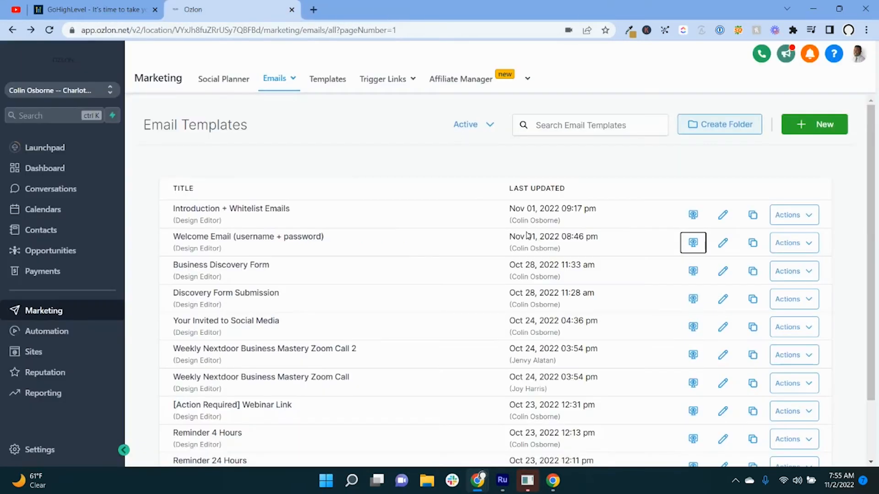
Open the Welcome Email (username + password) template in the email builder and look through its whole layout.
{"action": "left_click", "coordinate": [285, 232]}
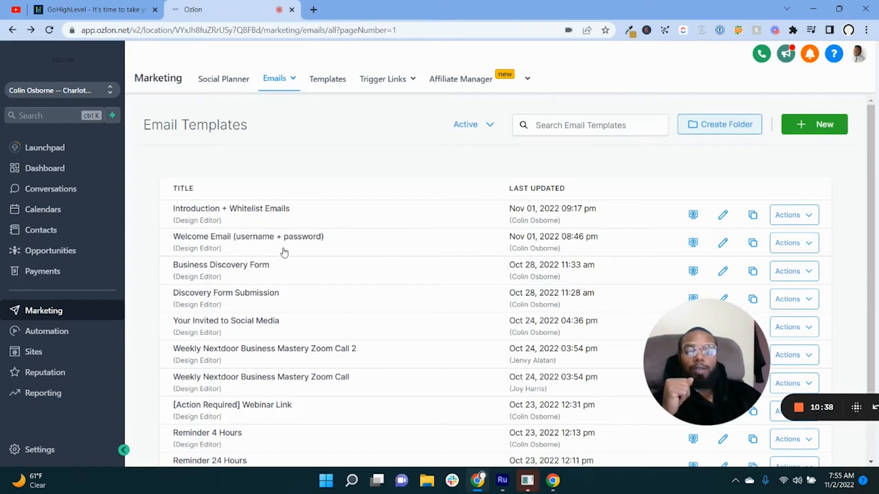
{"action": "left_click", "coordinate": [291, 236]}
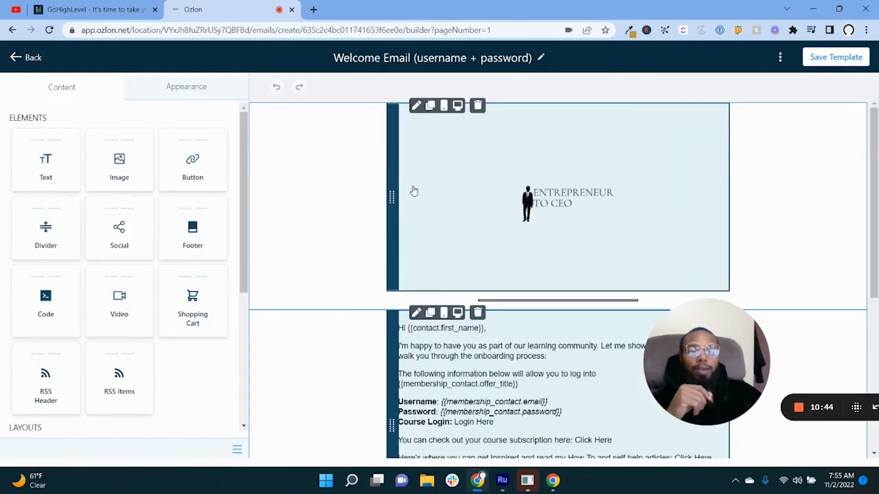
{"action": "scroll", "coordinate": [527, 243], "scroll_direction": "down", "scroll_amount": 2}
{"action": "scroll", "coordinate": [519, 254], "scroll_direction": "down", "scroll_amount": 2}
{"action": "scroll", "coordinate": [473, 298], "scroll_direction": "up", "scroll_amount": 4}
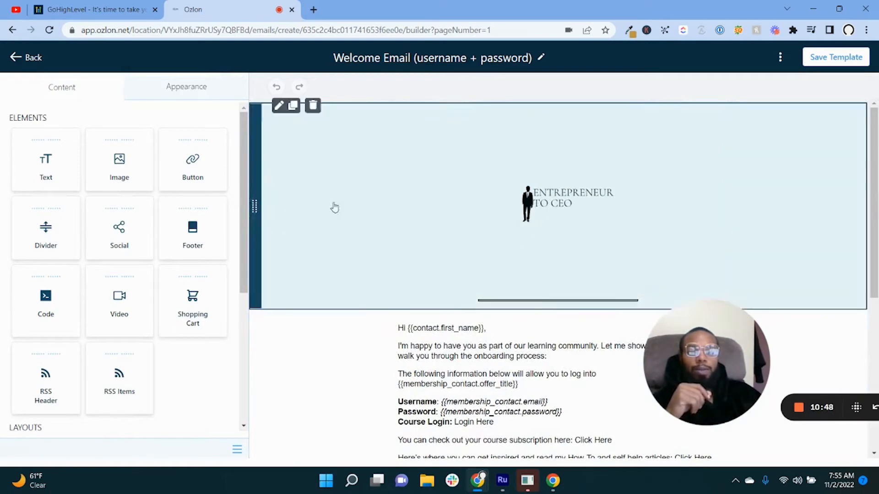
{"action": "scroll", "coordinate": [509, 237], "scroll_direction": "down", "scroll_amount": 5}
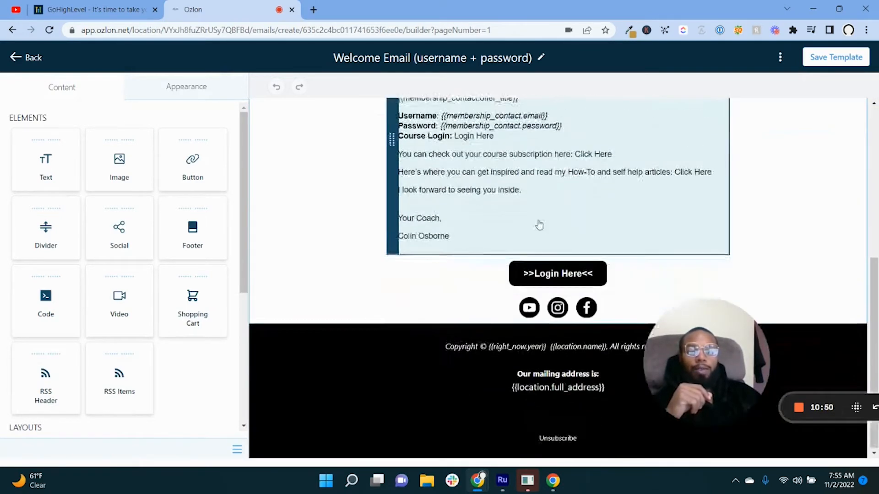
{"action": "scroll", "coordinate": [550, 240], "scroll_direction": "up", "scroll_amount": 5}
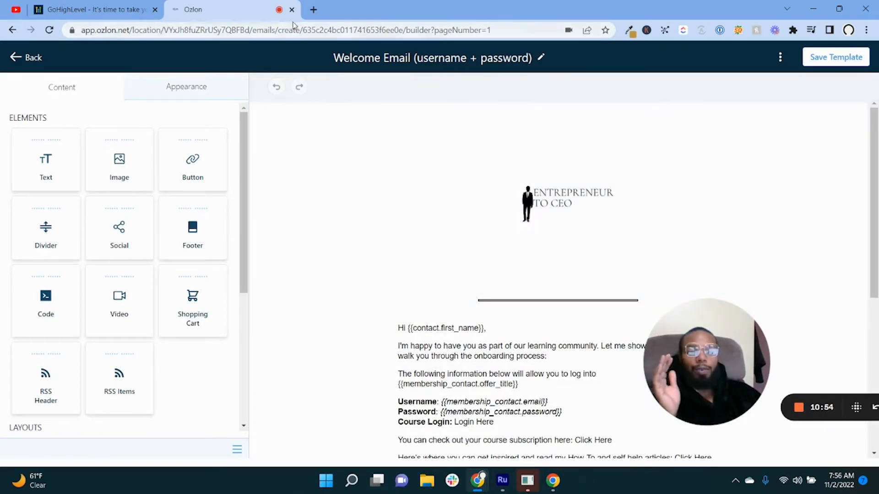
Duplicate the builder's browser tab and return to the Email Templates list in the duplicate.
{"action": "right_click", "coordinate": [267, 9]}
{"action": "left_click", "coordinate": [325, 91]}
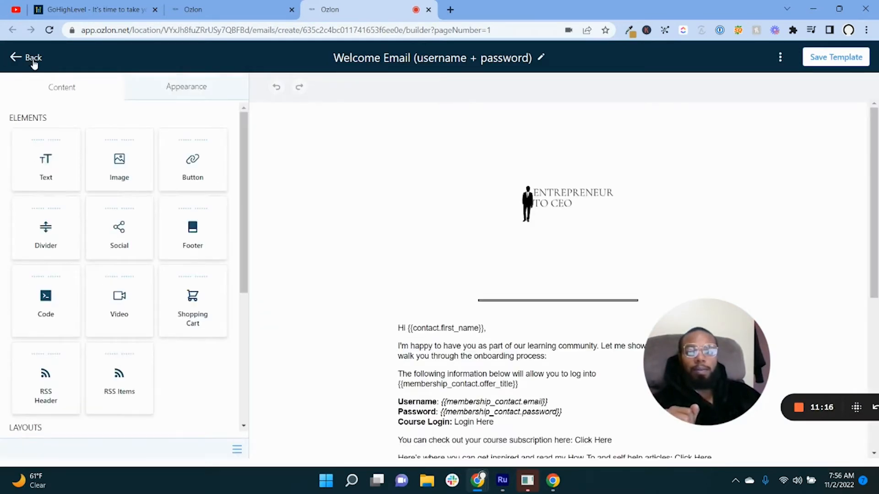
{"action": "left_click", "coordinate": [33, 62]}
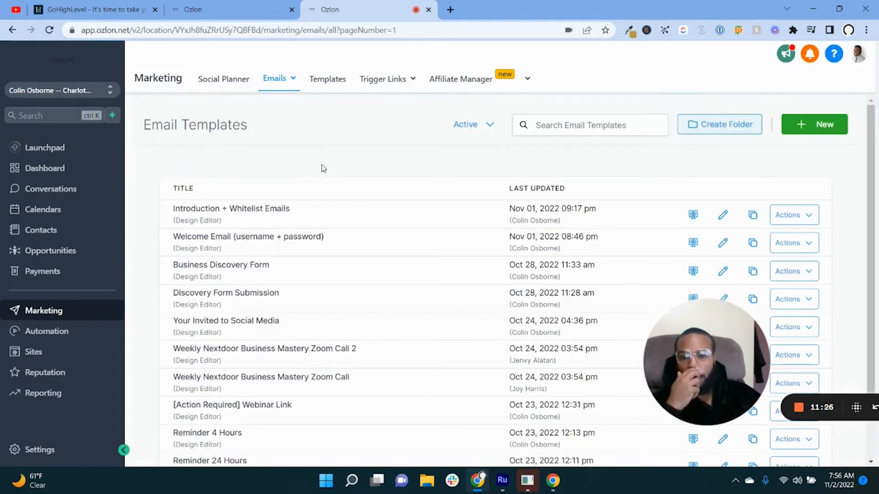
Clone the Introduction + Whitelist Emails template under the name "Youtube Introduction + Blog Introduction".
{"action": "mouse_move", "coordinate": [395, 77]}
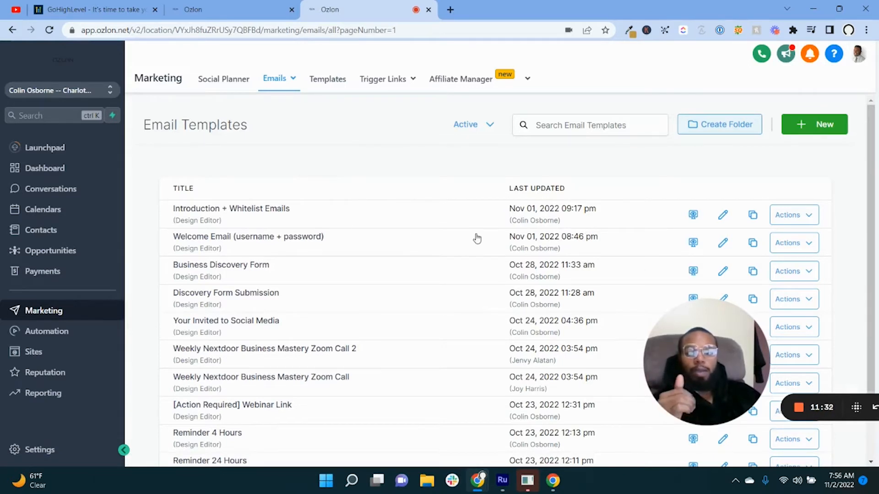
{"action": "scroll", "coordinate": [418, 245], "scroll_direction": "down", "scroll_amount": 2}
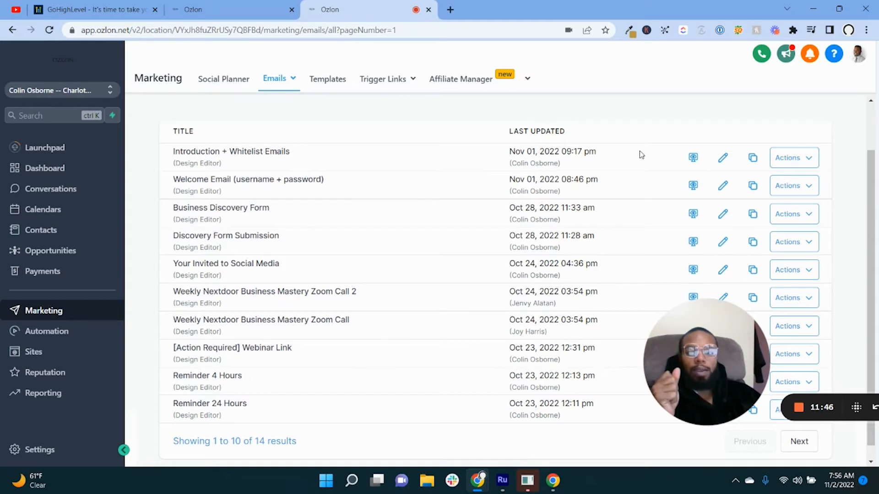
{"action": "left_click", "coordinate": [753, 163]}
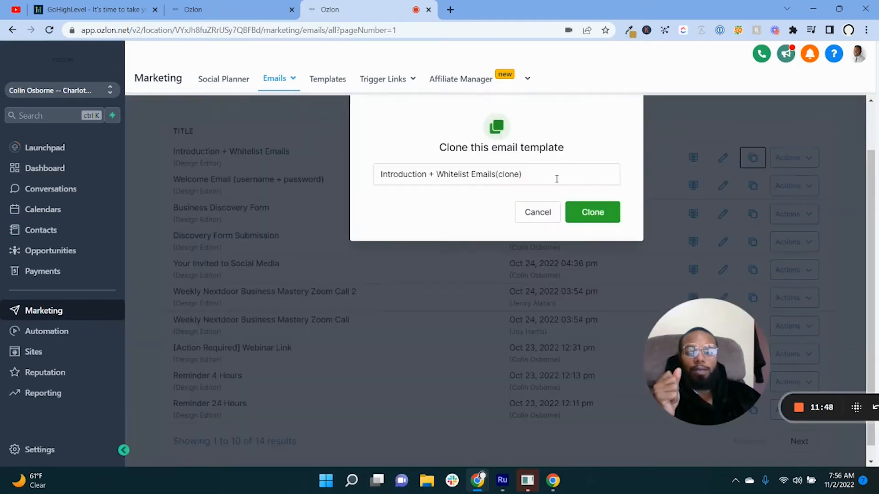
{"action": "triple_click", "coordinate": [509, 178]}
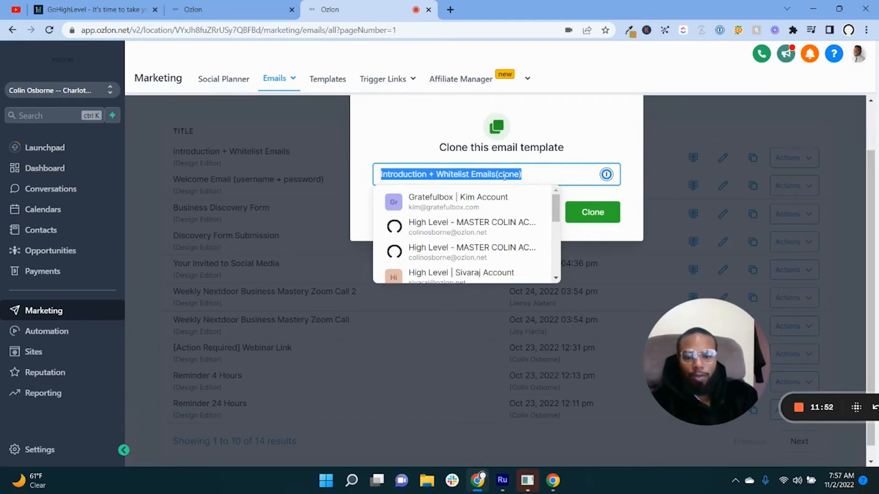
{"action": "type", "text": "Youtube Int"}
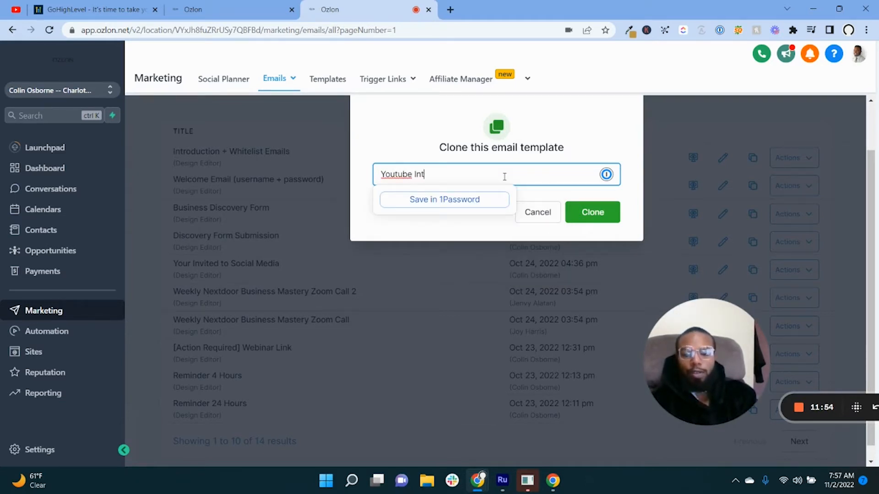
{"action": "type", "text": "roduction +"}
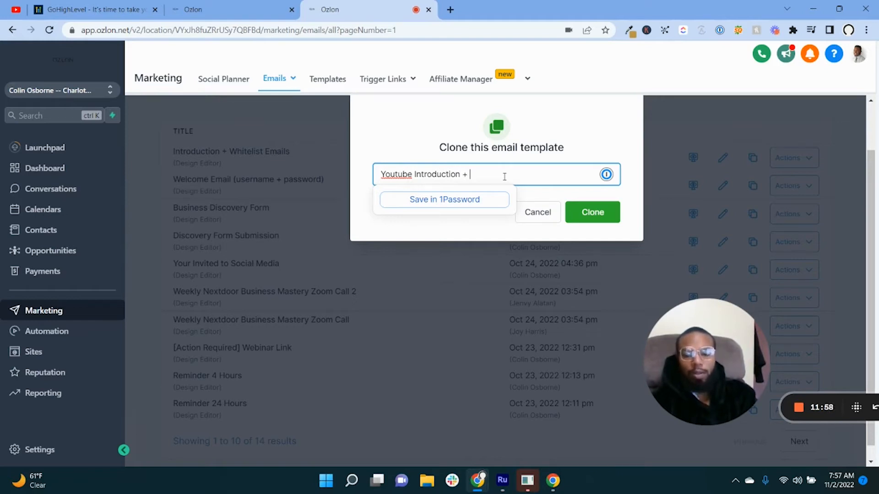
{"action": "type", "text": " Blog "}
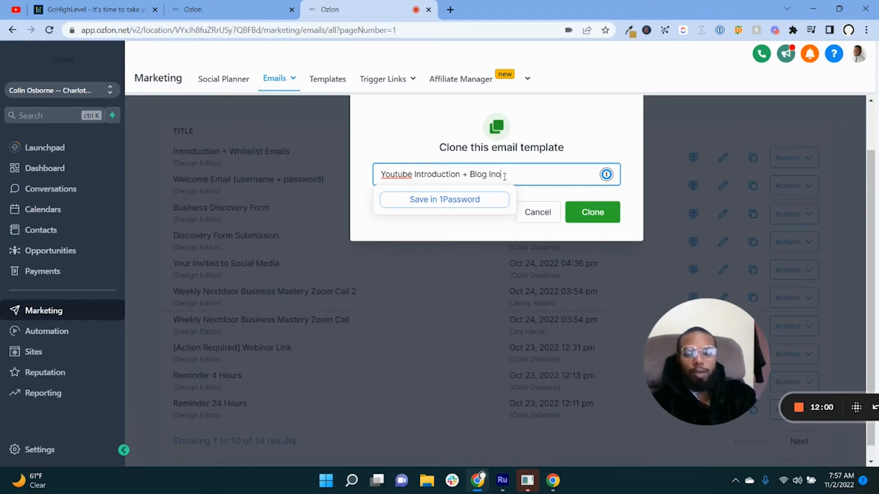
{"action": "type", "text": "Introduction"}
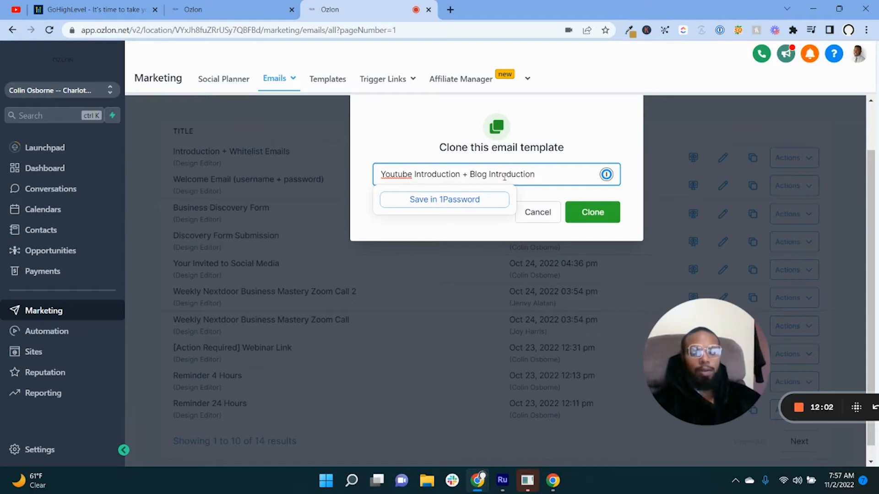
{"action": "left_click", "coordinate": [584, 211]}
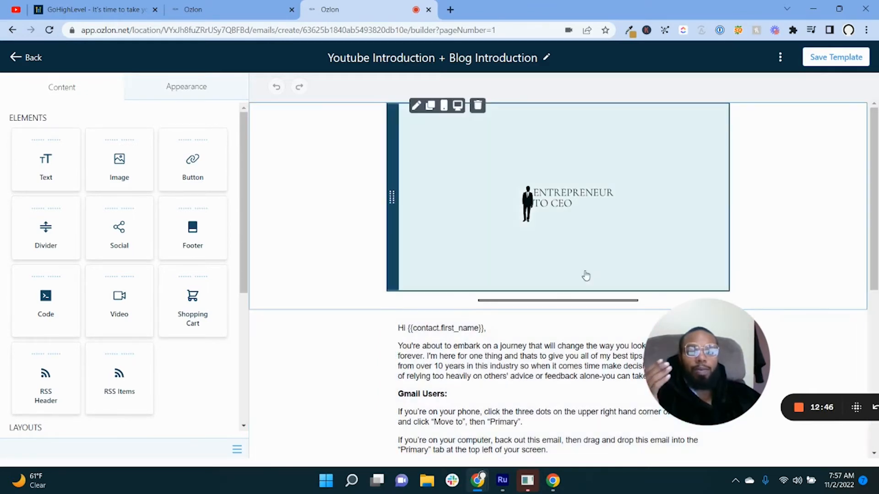
Review the cloned template's content and delete its body text block and the logo image block.
{"action": "scroll", "coordinate": [565, 284], "scroll_direction": "down", "scroll_amount": 7}
{"action": "scroll", "coordinate": [565, 286], "scroll_direction": "up", "scroll_amount": 7}
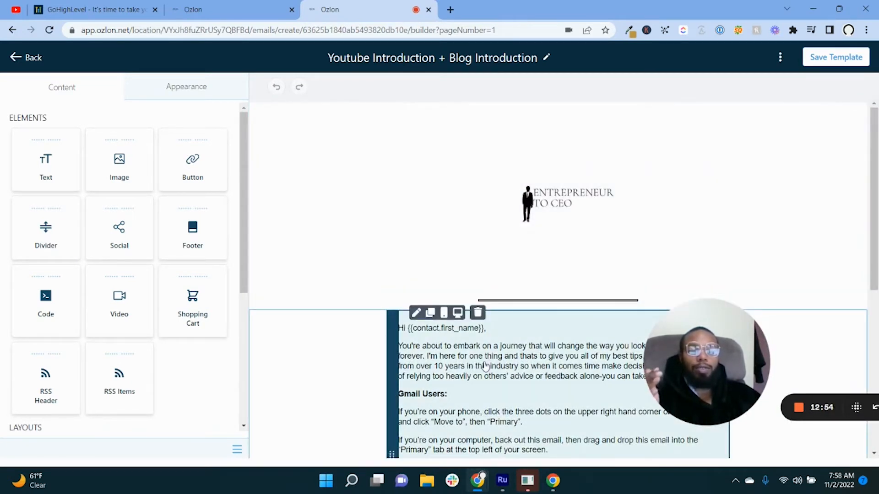
{"action": "left_click", "coordinate": [524, 394]}
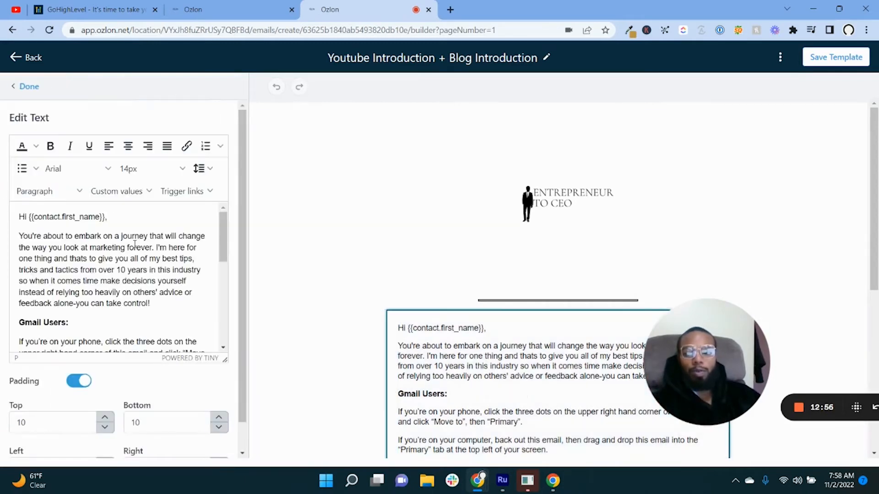
{"action": "scroll", "coordinate": [516, 339], "scroll_direction": "down", "scroll_amount": 5}
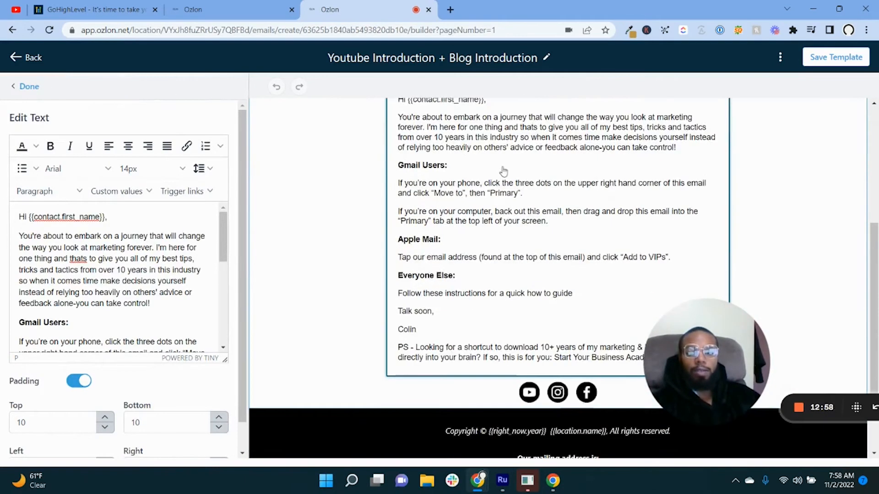
{"action": "scroll", "coordinate": [494, 229], "scroll_direction": "up", "scroll_amount": 3}
{"action": "left_click", "coordinate": [479, 201]}
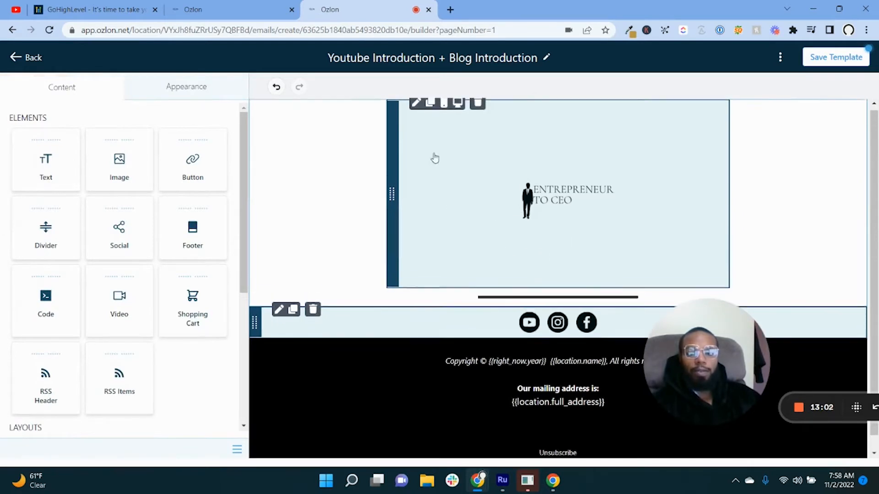
{"action": "left_click", "coordinate": [479, 108]}
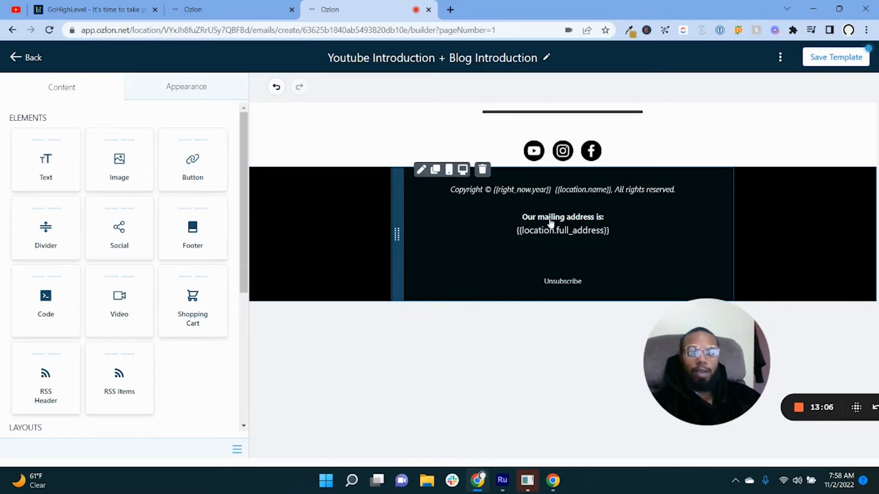
Open the footer for editing, select its copyright line to examine the custom values, and close the footer editor.
{"action": "left_click", "coordinate": [617, 196]}
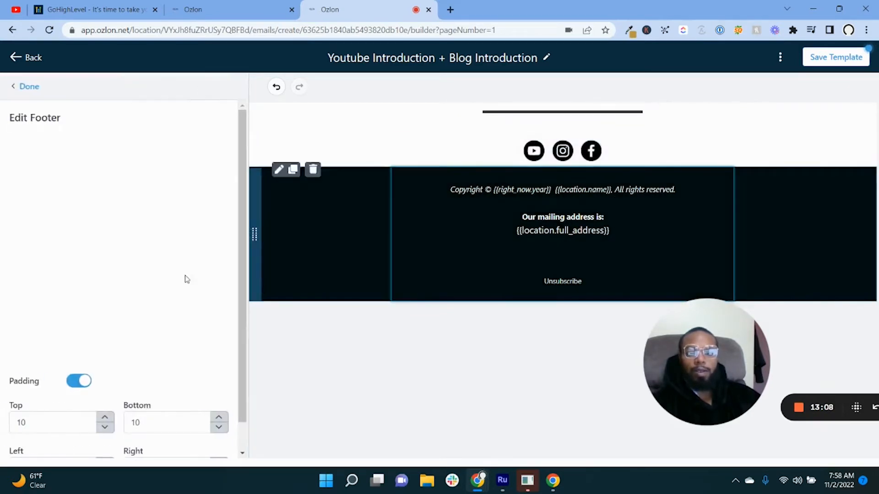
{"action": "double_click", "coordinate": [104, 232]}
{"action": "key", "text": "ctrl+a"}
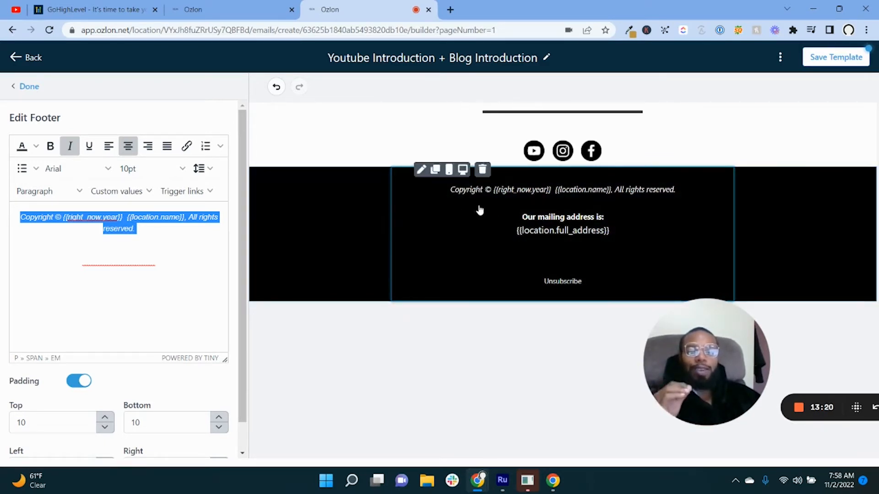
{"action": "left_click", "coordinate": [28, 86]}
Add a one-column layout below the footer and set its background type to Full Width.
{"action": "scroll", "coordinate": [118, 369], "scroll_direction": "down", "scroll_amount": 5}
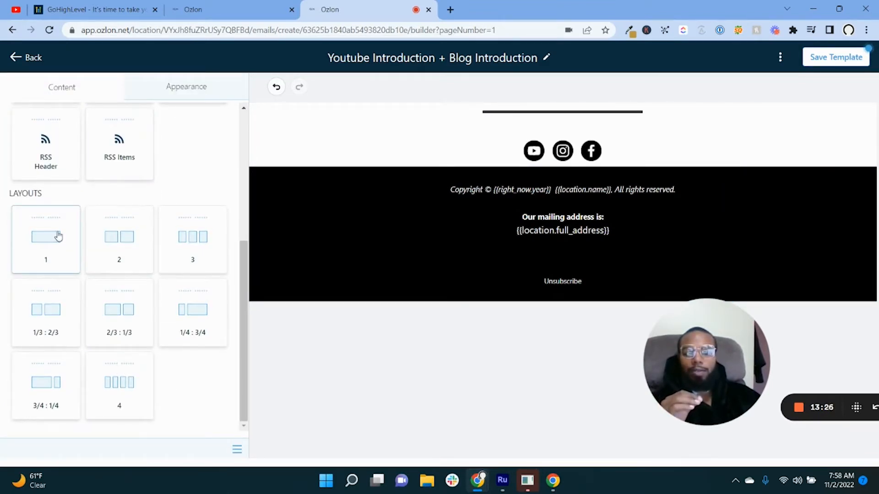
{"action": "left_click_drag", "start_coordinate": [58, 236], "coordinate": [575, 270]}
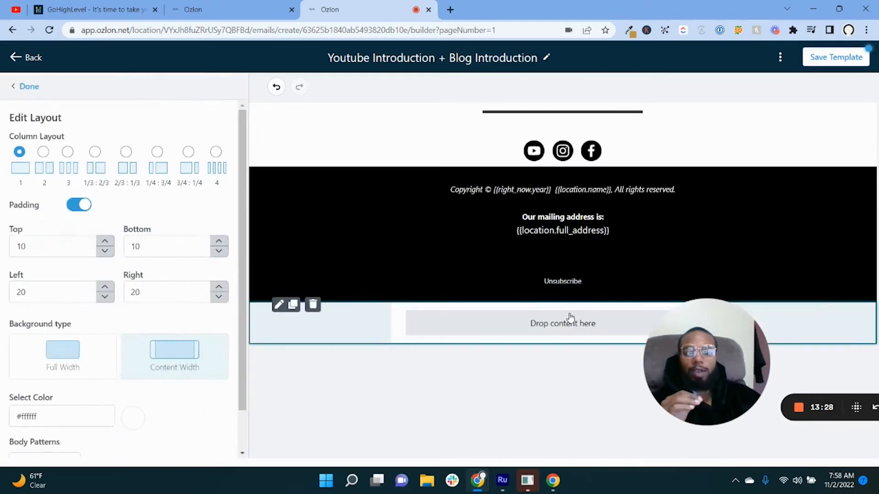
{"action": "left_click", "coordinate": [49, 370]}
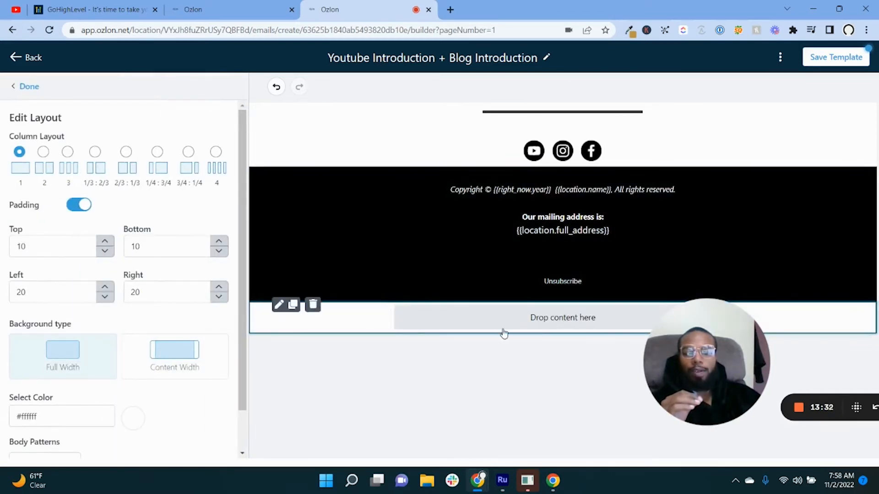
{"action": "scroll", "coordinate": [150, 263], "scroll_direction": "down", "scroll_amount": 1}
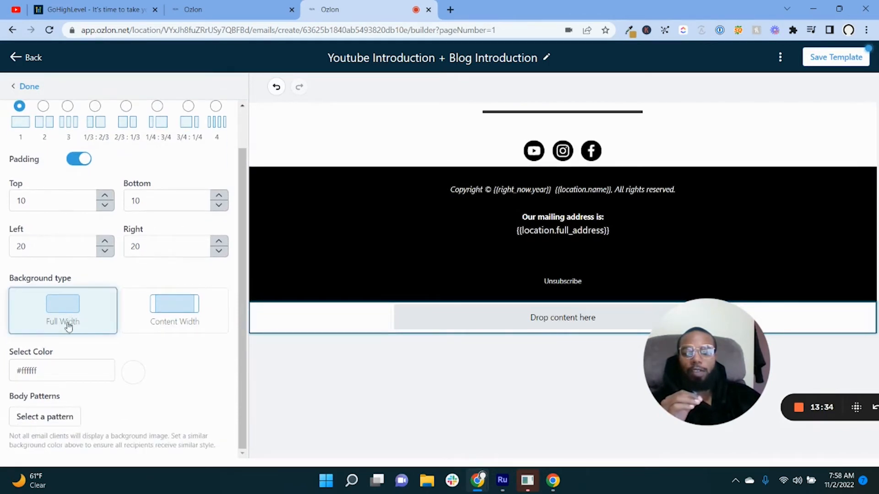
Try the dark background colour #2d3748 on the empty one-column layout and delete that layout.
{"action": "left_click", "coordinate": [131, 376]}
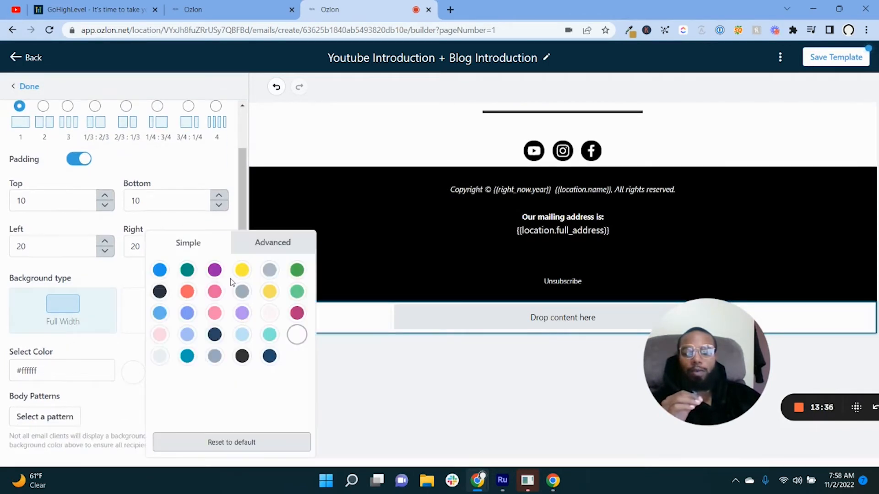
{"action": "left_click", "coordinate": [159, 292]}
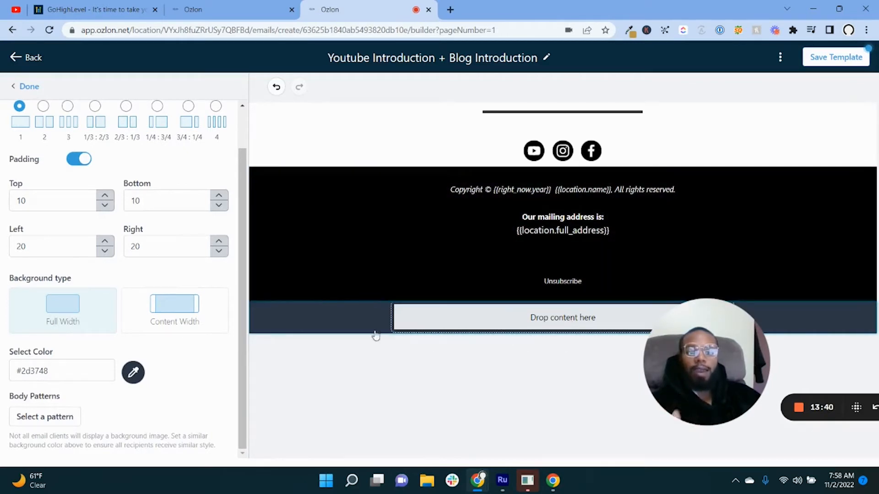
{"action": "left_click", "coordinate": [313, 305]}
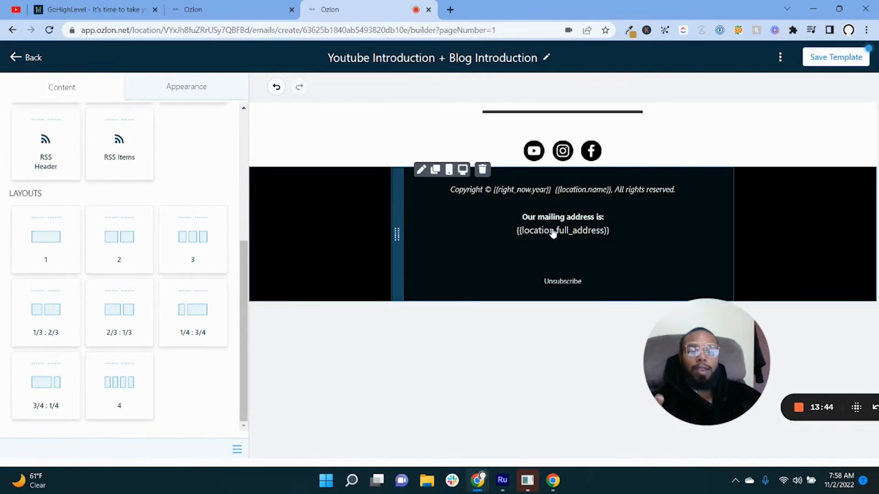
Add an image element above the divider and choose Men's Suits Monochrome Logo.png from the media library for it.
{"action": "scroll", "coordinate": [170, 276], "scroll_direction": "up", "scroll_amount": 6}
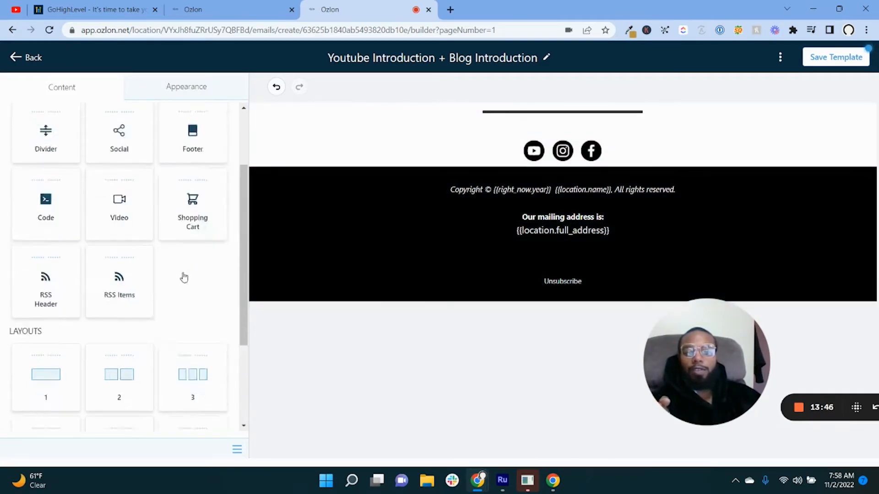
{"action": "left_click_drag", "start_coordinate": [117, 159], "coordinate": [552, 99]}
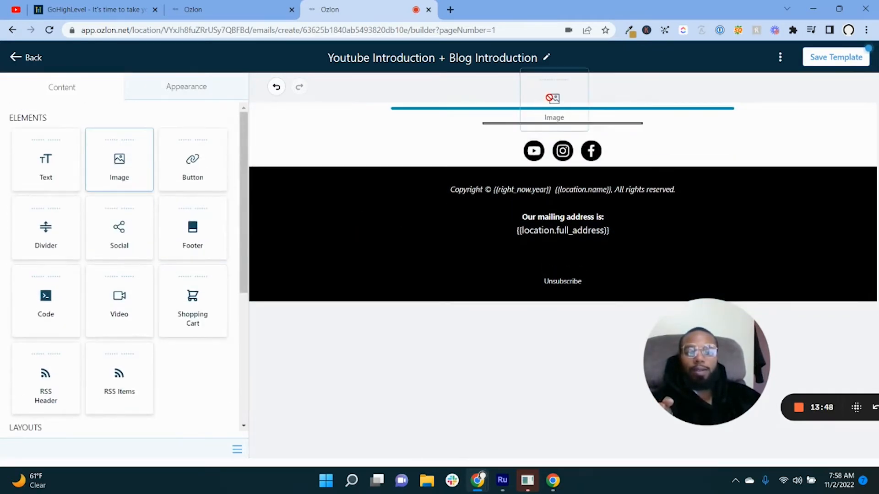
{"action": "left_click", "coordinate": [114, 207]}
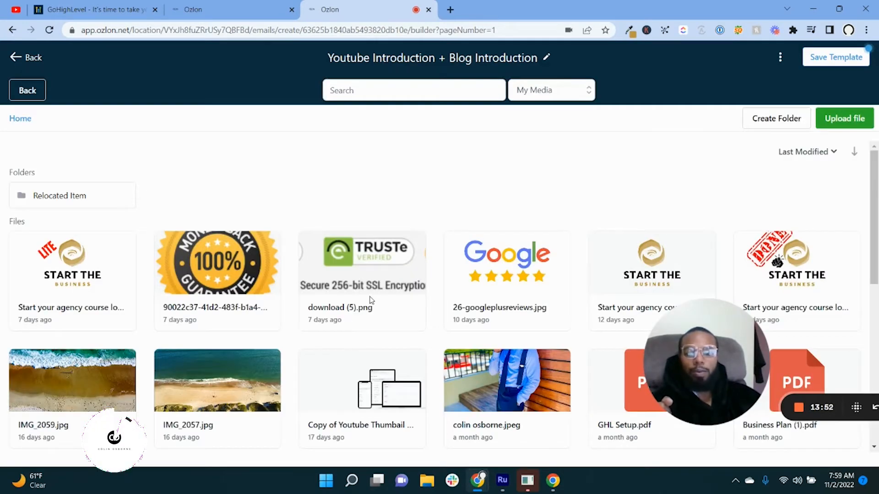
{"action": "scroll", "coordinate": [262, 336], "scroll_direction": "down", "scroll_amount": 5}
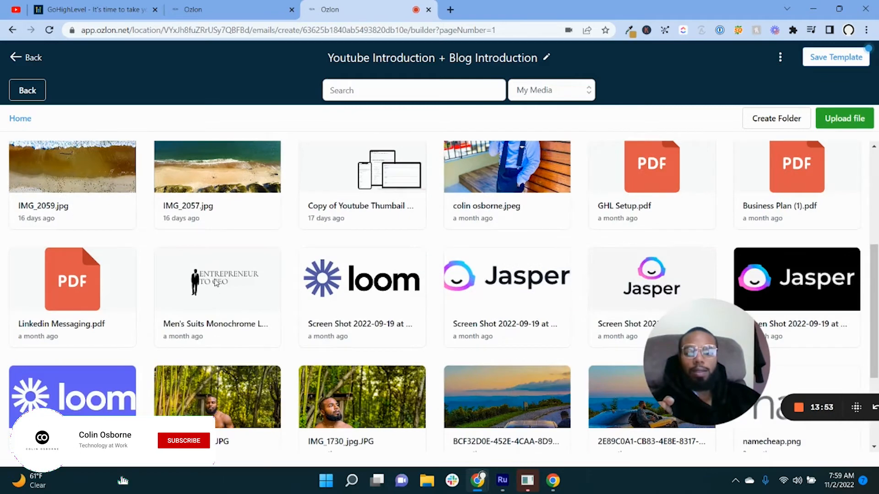
{"action": "scroll", "coordinate": [215, 280], "scroll_direction": "down", "scroll_amount": 3}
{"action": "left_click", "coordinate": [217, 260]}
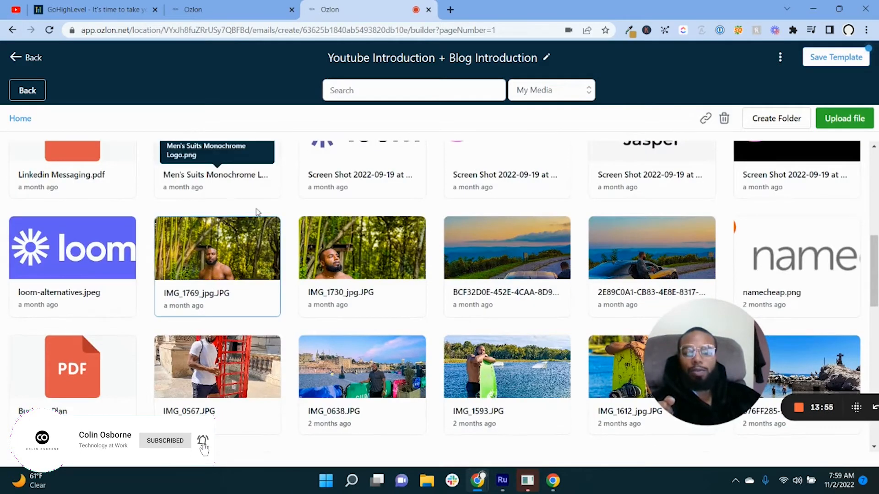
{"action": "scroll", "coordinate": [253, 207], "scroll_direction": "up", "scroll_amount": 3}
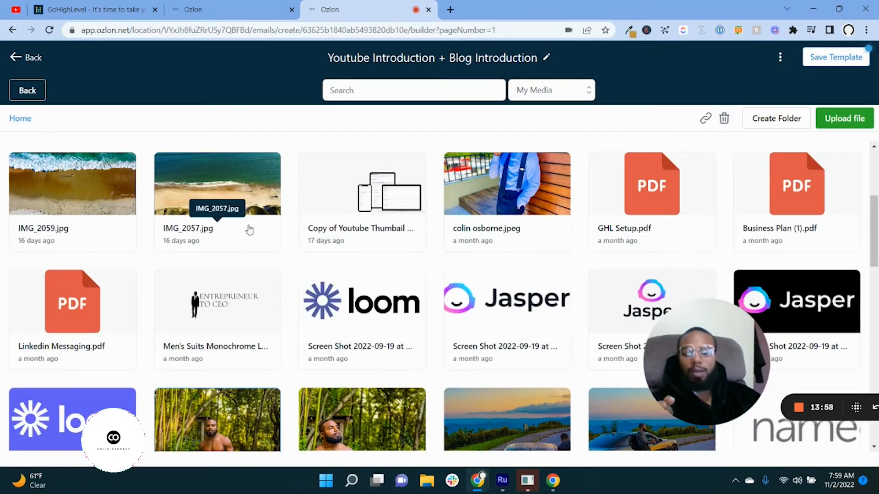
{"action": "double_click", "coordinate": [230, 303]}
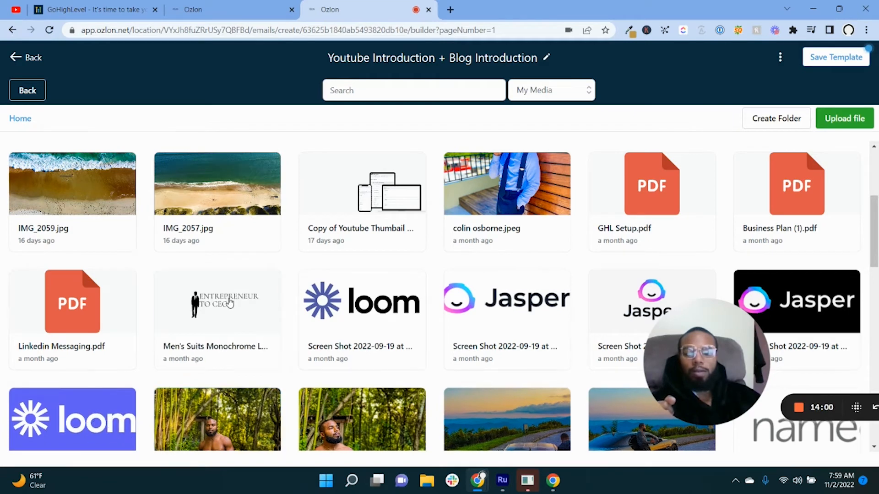
Set the width of the Entrepreneur to CEO logo image to 200 and finish editing it.
{"action": "scroll", "coordinate": [551, 275], "scroll_direction": "down", "scroll_amount": 3}
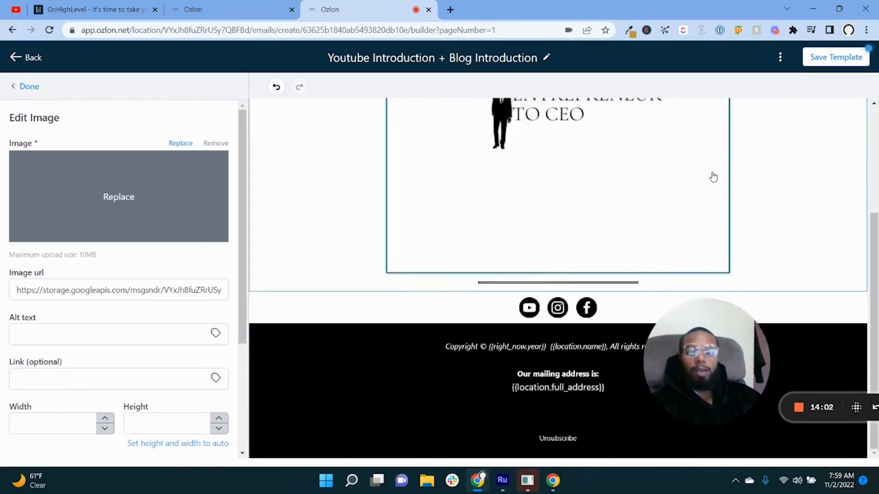
{"action": "scroll", "coordinate": [712, 177], "scroll_direction": "up", "scroll_amount": 1}
{"action": "left_click", "coordinate": [685, 243]}
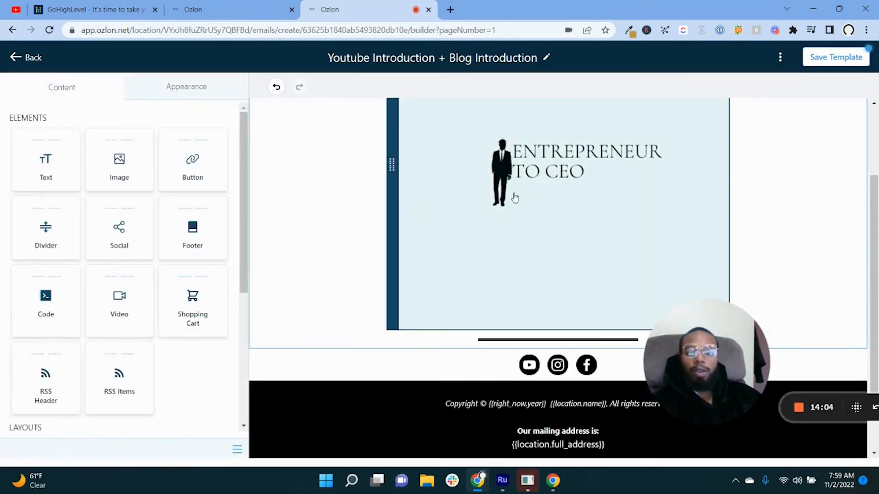
{"action": "left_click", "coordinate": [514, 196]}
{"action": "scroll", "coordinate": [123, 386], "scroll_direction": "down", "scroll_amount": 1}
{"action": "scroll", "coordinate": [123, 385], "scroll_direction": "down", "scroll_amount": 3}
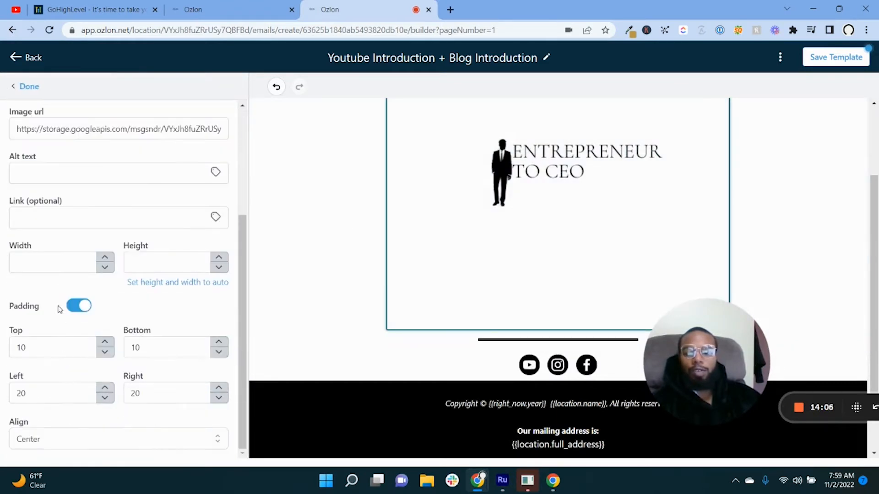
{"action": "left_click", "coordinate": [56, 266]}
{"action": "type", "text": "200"}
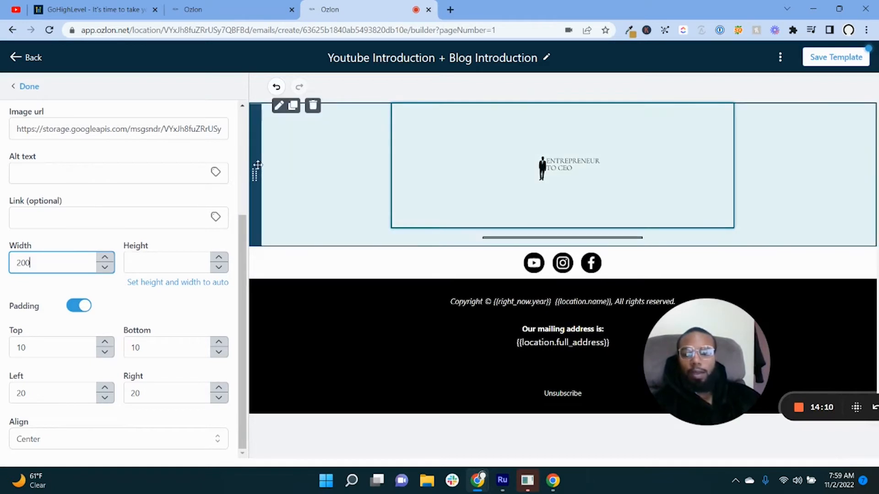
{"action": "left_click", "coordinate": [28, 90]}
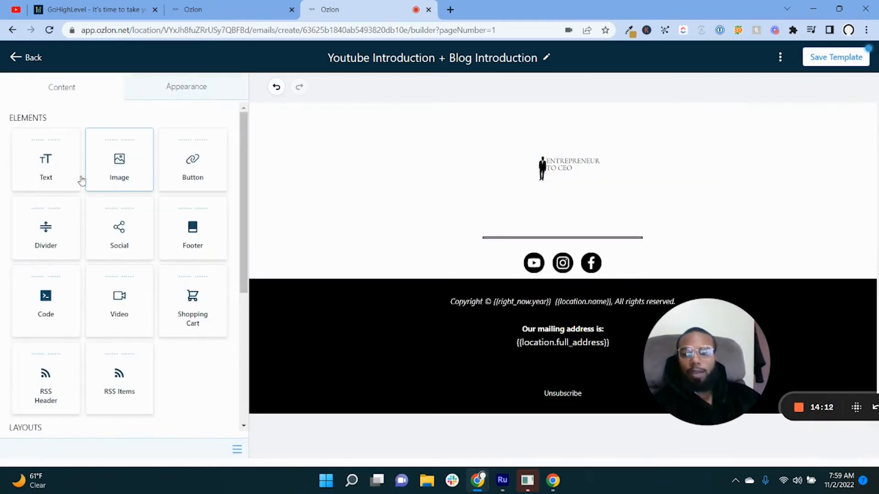
Add a text element between the divider and the social icons with the heading "Check out my YouTube Channel".
{"action": "left_click_drag", "start_coordinate": [46, 179], "coordinate": [655, 265]}
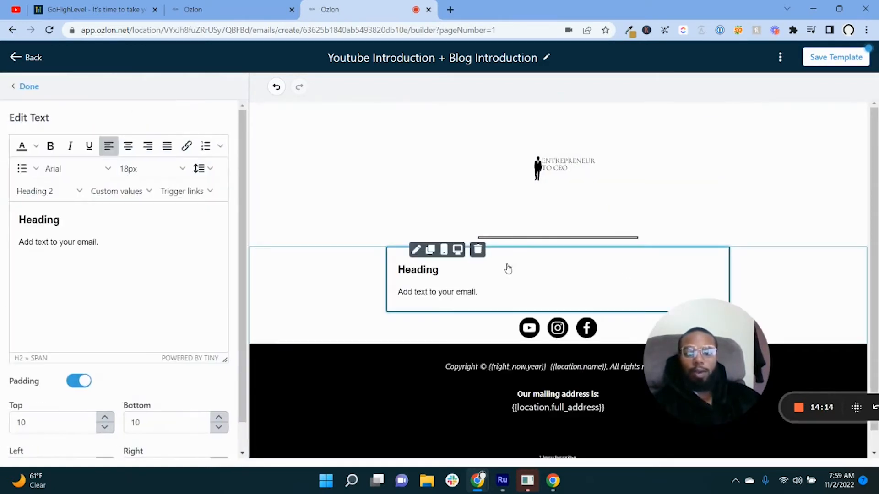
{"action": "double_click", "coordinate": [21, 220]}
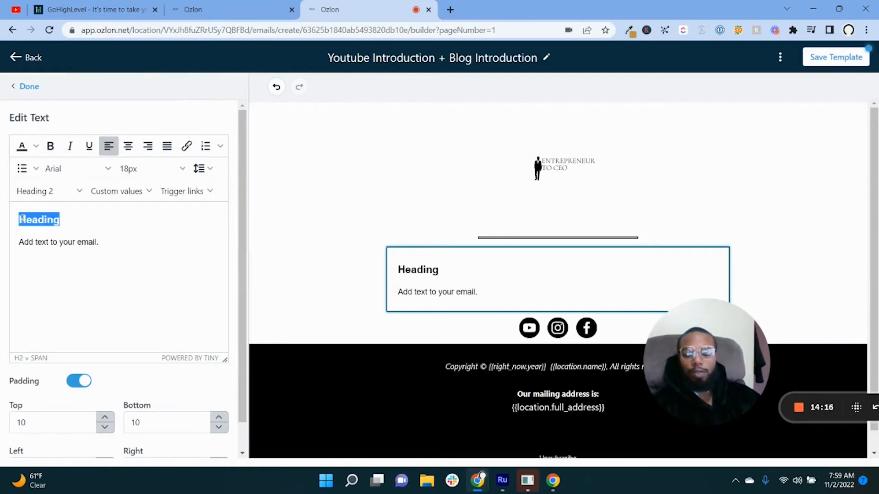
{"action": "type", "text": "Ceh"}
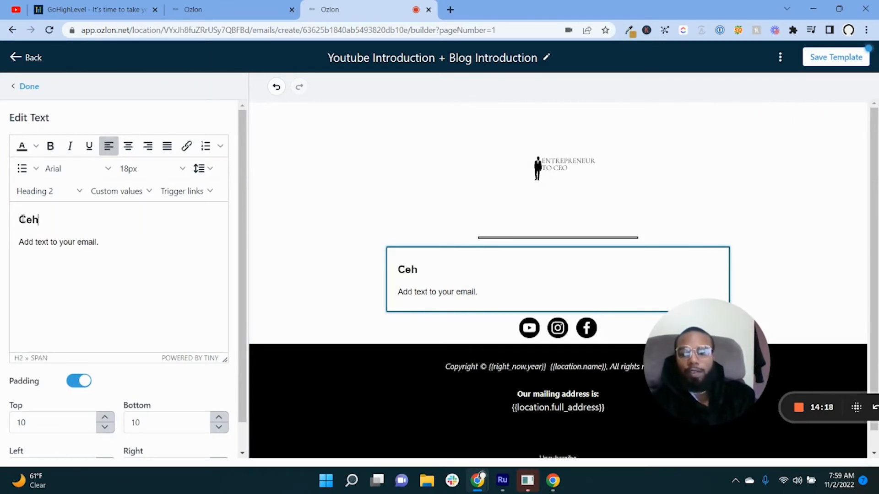
{"action": "key", "text": "BackSpace"}
{"action": "key", "text": "BackSpace"}
{"action": "type", "text": "heck out m"}
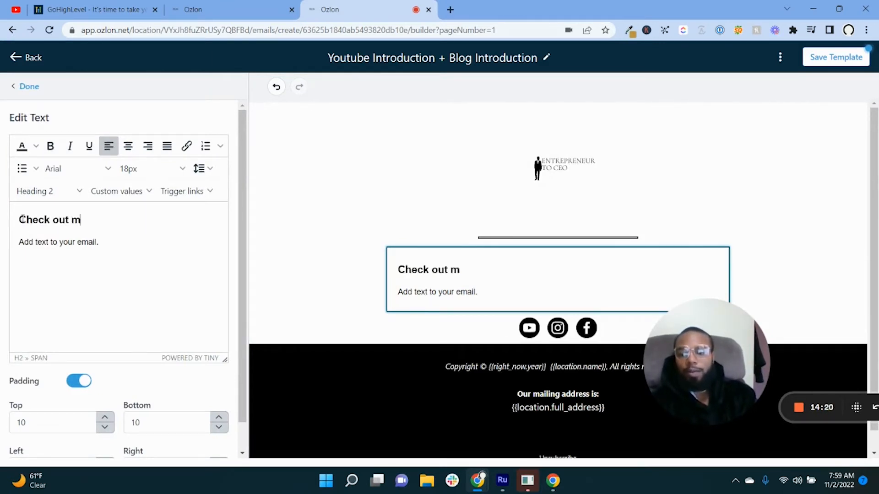
{"action": "type", "text": "y Youtube Channel"}
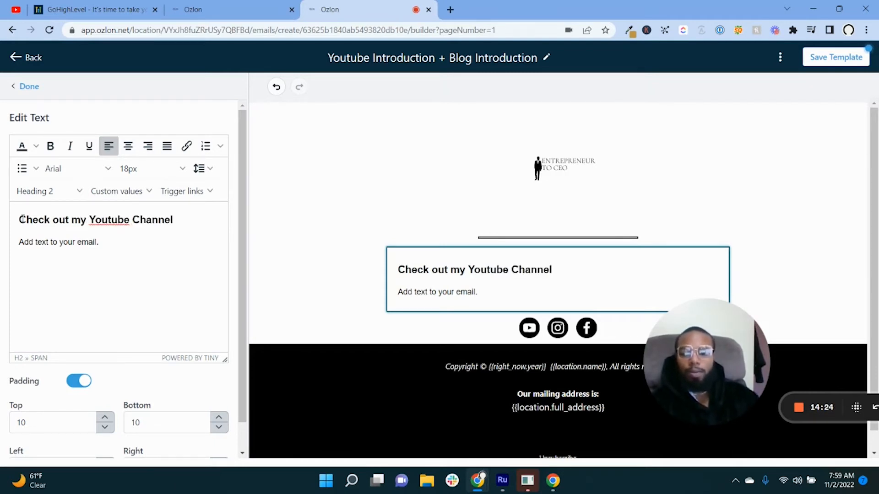
{"action": "right_click", "coordinate": [113, 216]}
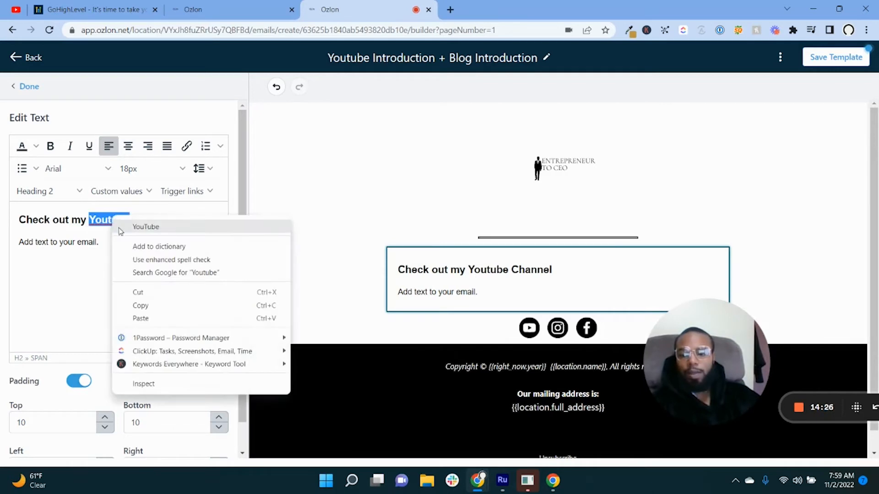
{"action": "left_click", "coordinate": [117, 229]}
Replace the body text with "Learn more about how you can harness the power of your own web presence by subscribing to my youtube channel.".
{"action": "triple_click", "coordinate": [64, 242]}
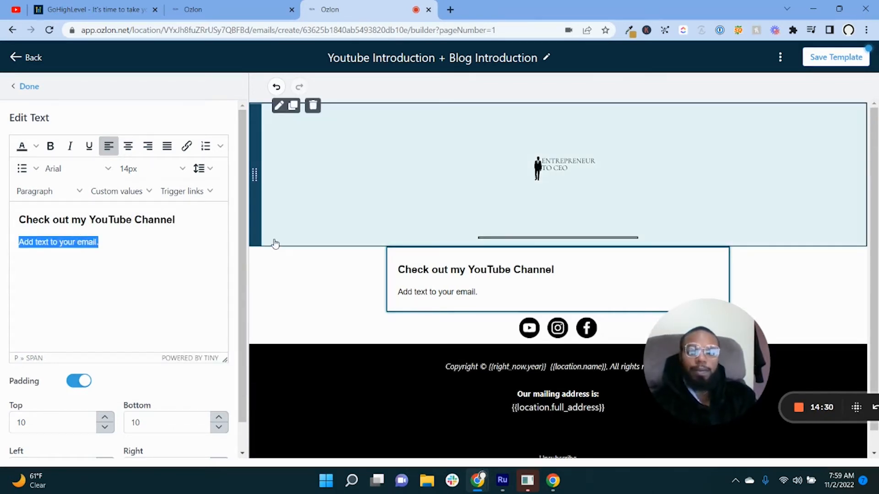
{"action": "type", "text": "Learn more"}
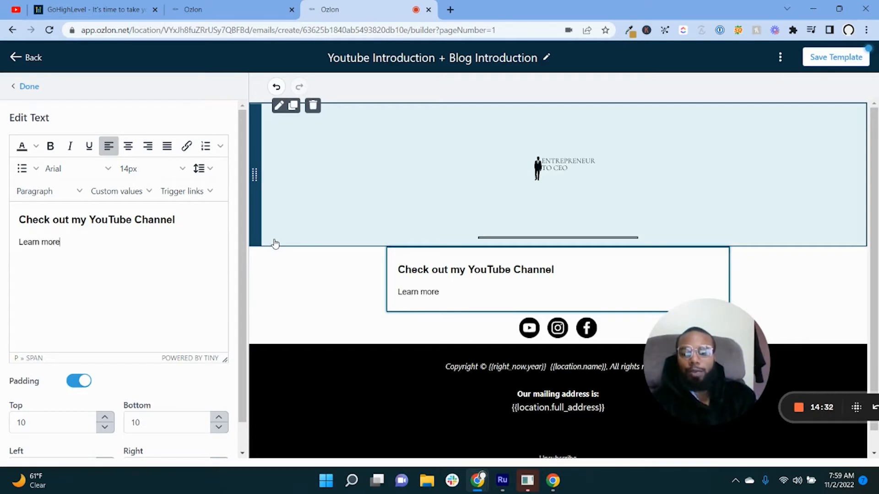
{"action": "type", "text": " about how you can"}
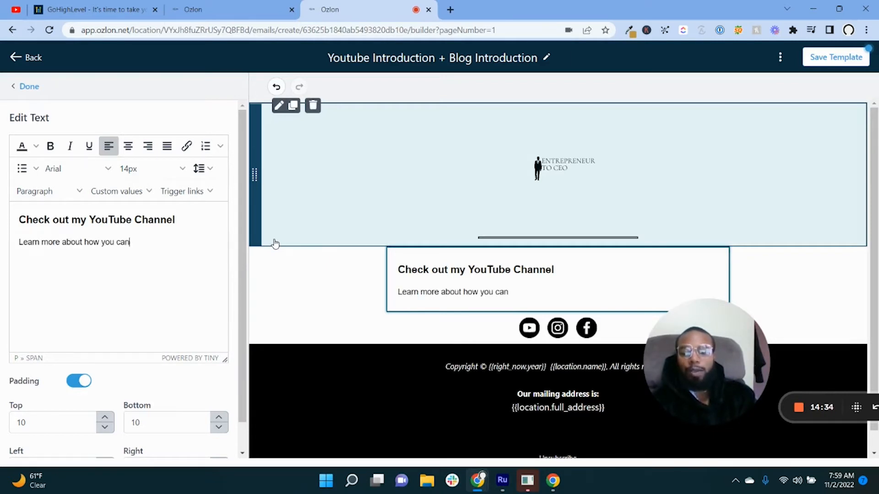
{"action": "type", "text": " harness the par"}
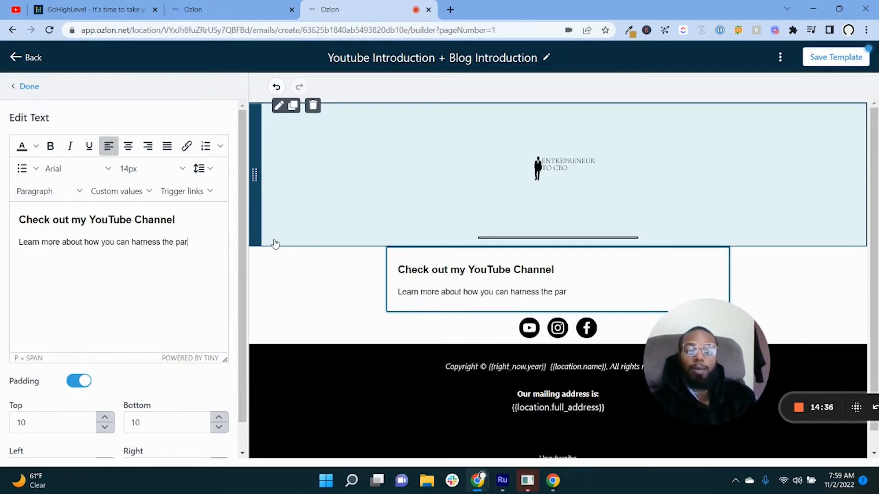
{"action": "key", "text": "BackSpace"}
{"action": "key", "text": "BackSpace"}
{"action": "type", "text": "ower of your own web presence b"}
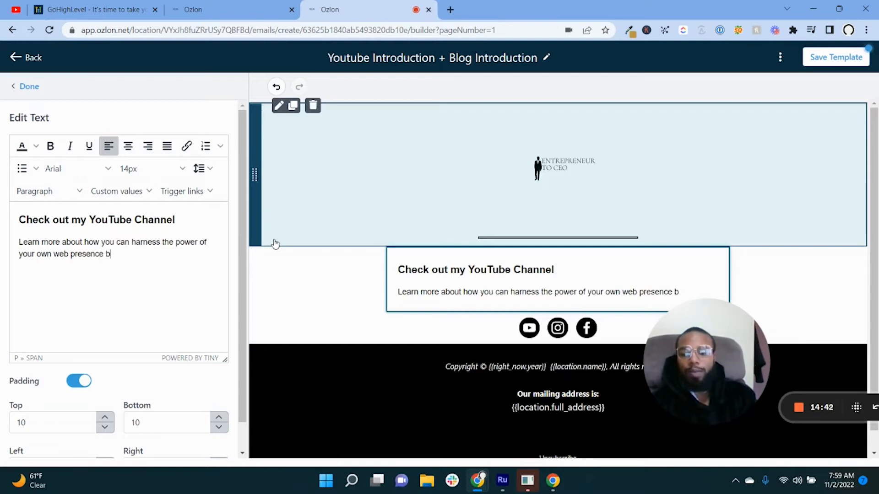
{"action": "type", "text": "ing to my y"}
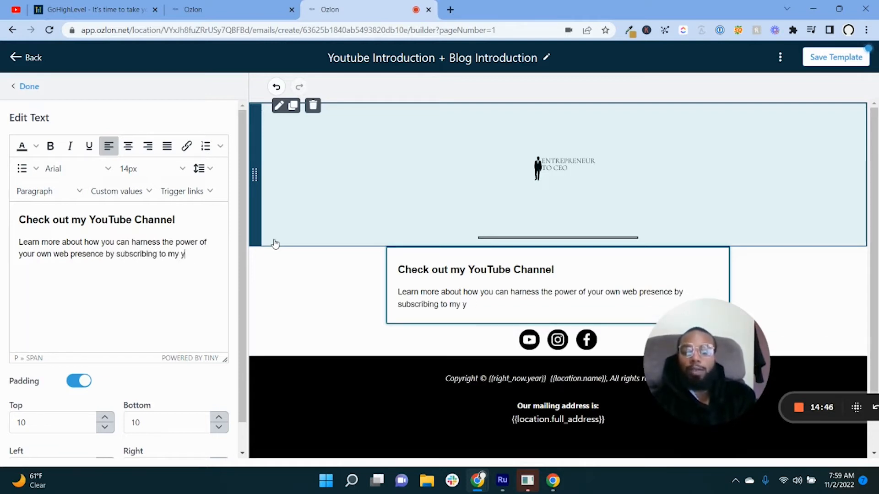
{"action": "type", "text": "out"}
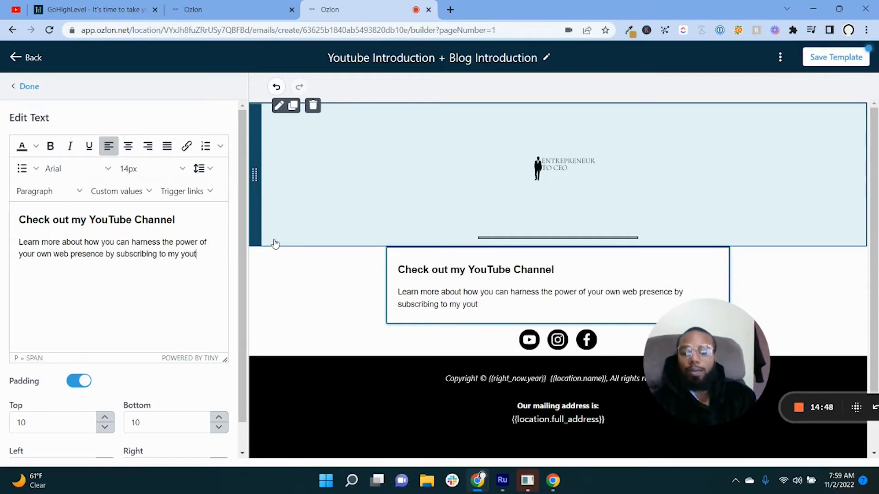
{"action": "type", "text": "chanhannel."}
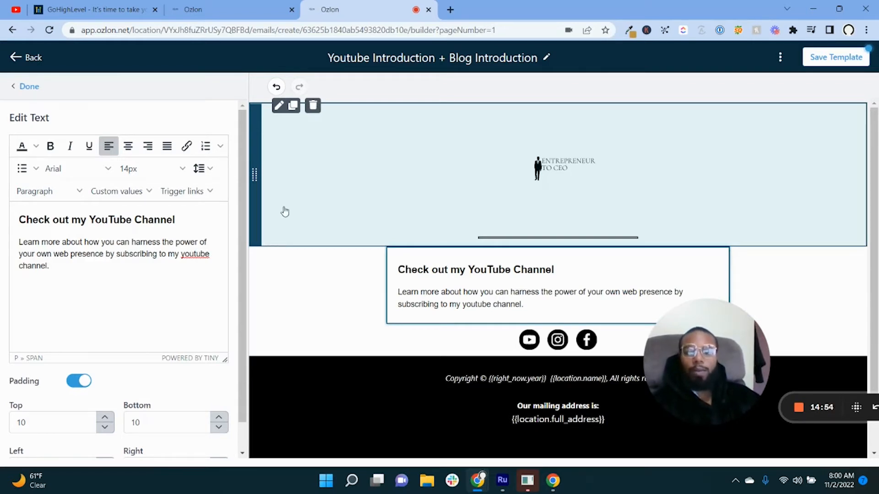
{"action": "left_click", "coordinate": [29, 86]}
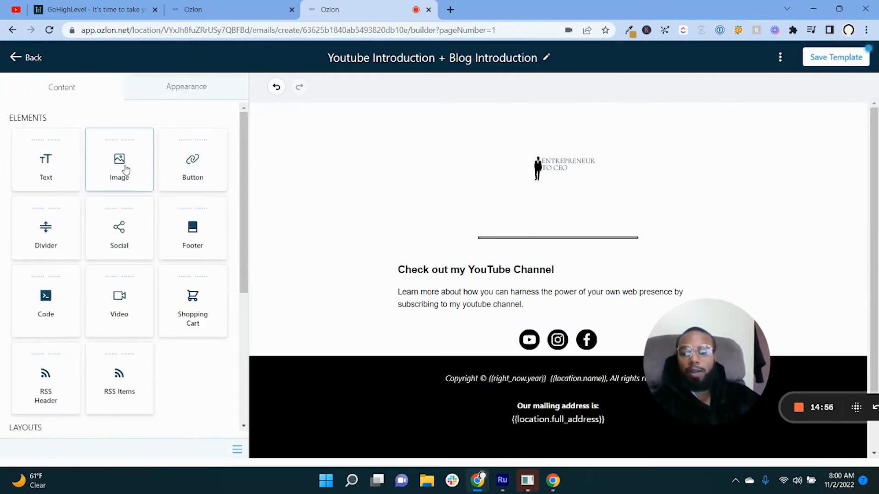
Add a button element below the YouTube text and set its background colour to the dark shade #2A2F33.
{"action": "left_click_drag", "start_coordinate": [176, 182], "coordinate": [493, 323]}
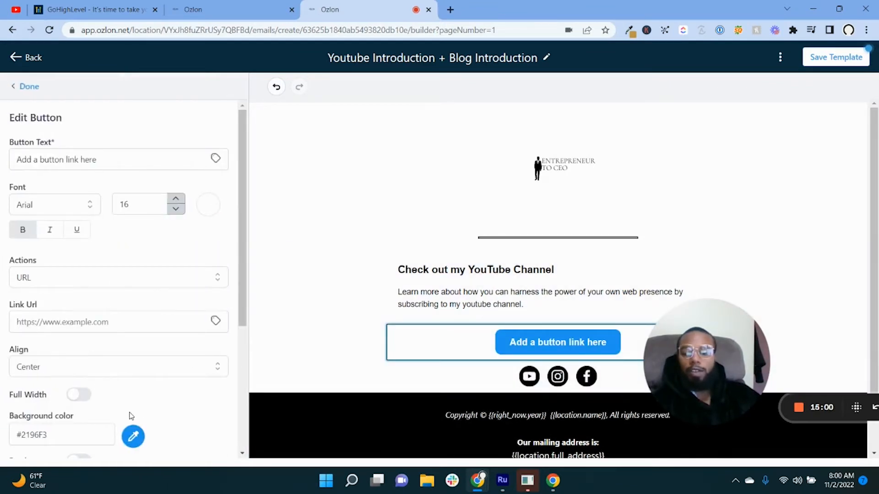
{"action": "left_click", "coordinate": [132, 435]}
{"action": "left_click", "coordinate": [259, 249]}
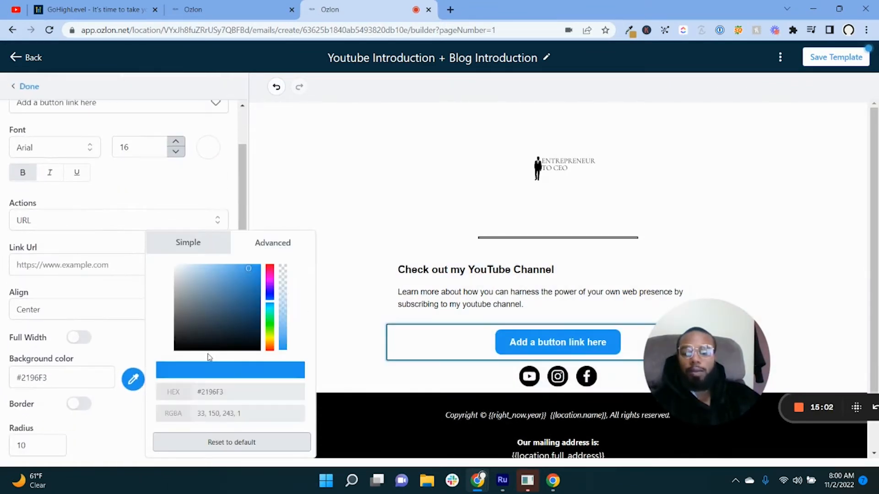
{"action": "left_click_drag", "start_coordinate": [191, 339], "coordinate": [159, 365]}
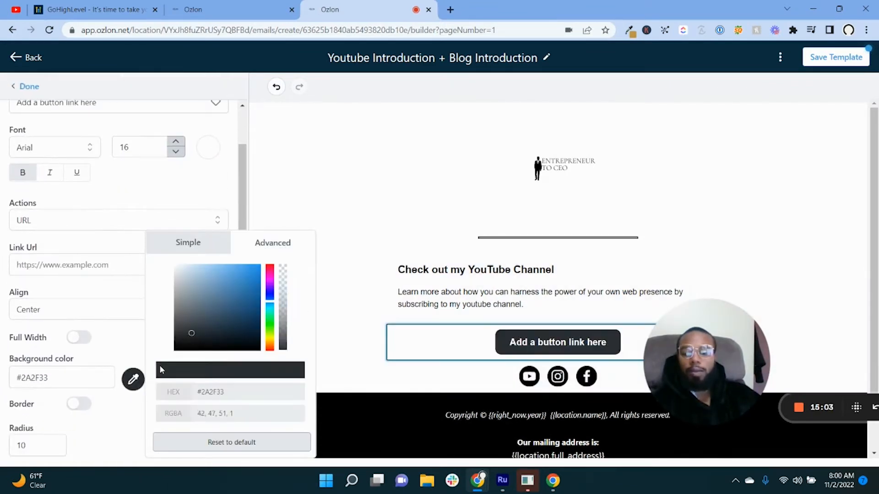
{"action": "left_click", "coordinate": [130, 420]}
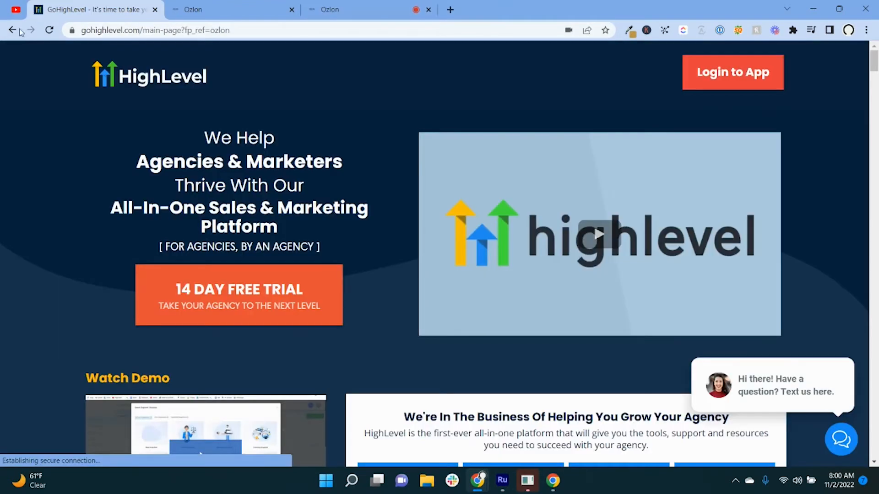
Return to the Resource Library web page and copy the link address of its YouTube navigation link.
{"action": "left_click", "coordinate": [94, 9]}
{"action": "left_click", "coordinate": [12, 32]}
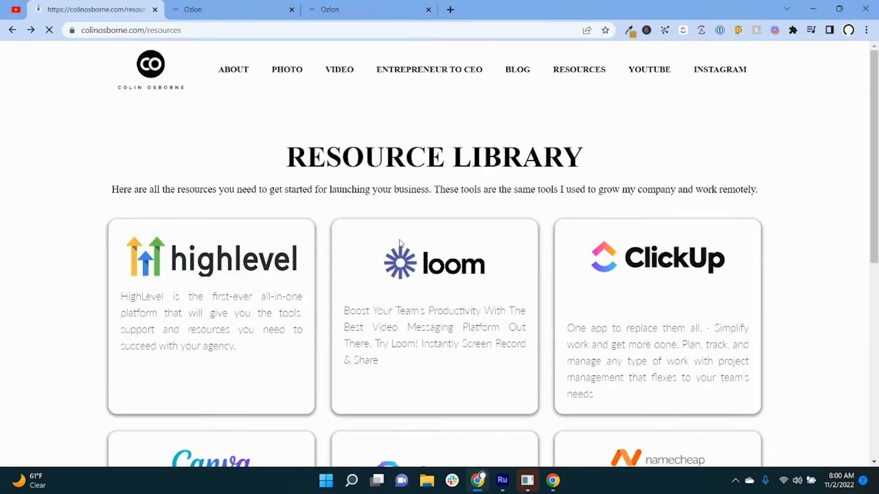
{"action": "right_click", "coordinate": [651, 67]}
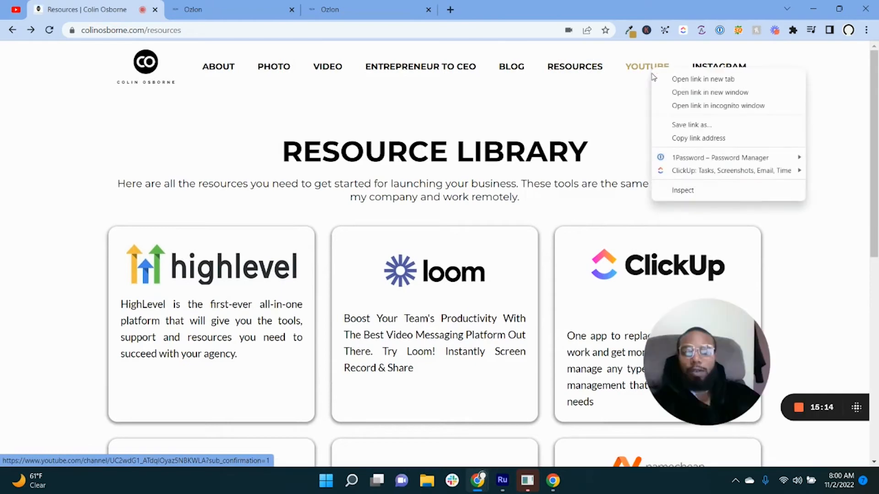
{"action": "left_click", "coordinate": [677, 140]}
Paste the copied YouTube channel address as the link URL of the button in the Youtube Introduction + Blog Introduction template.
{"action": "left_click", "coordinate": [385, 14]}
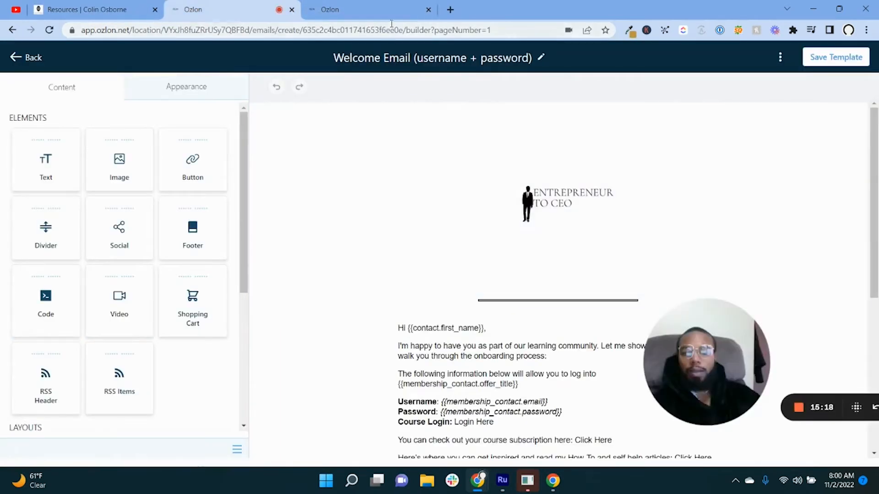
{"action": "left_click", "coordinate": [391, 19]}
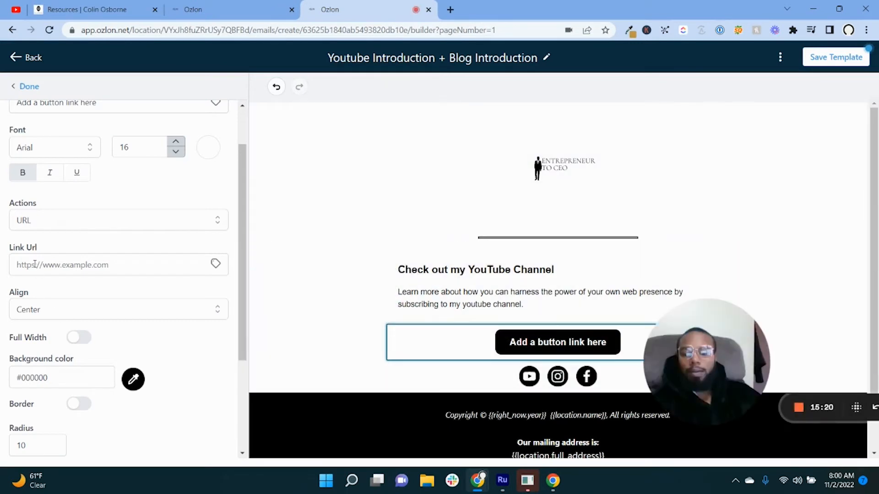
{"action": "left_click", "coordinate": [39, 264]}
{"action": "key", "text": "ctrl+v"}
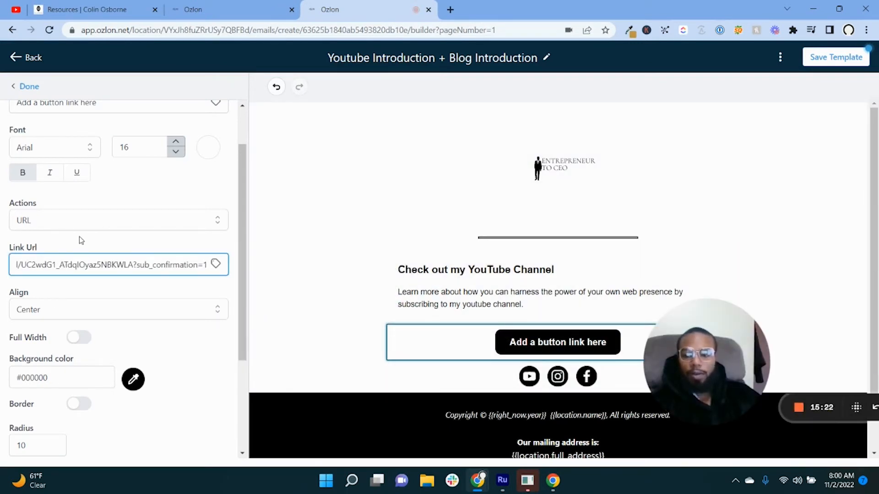
Change the button text to "CLICK HERE TO SUBSCRIBE" and underline it.
{"action": "scroll", "coordinate": [91, 156], "scroll_direction": "up", "scroll_amount": 2}
{"action": "left_click", "coordinate": [78, 159]}
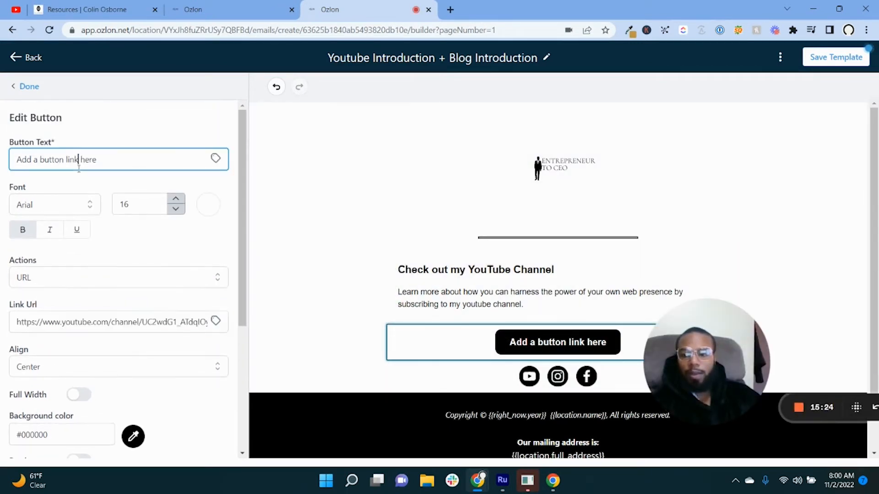
{"action": "triple_click", "coordinate": [79, 160]}
{"action": "type", "text": "Sub"}
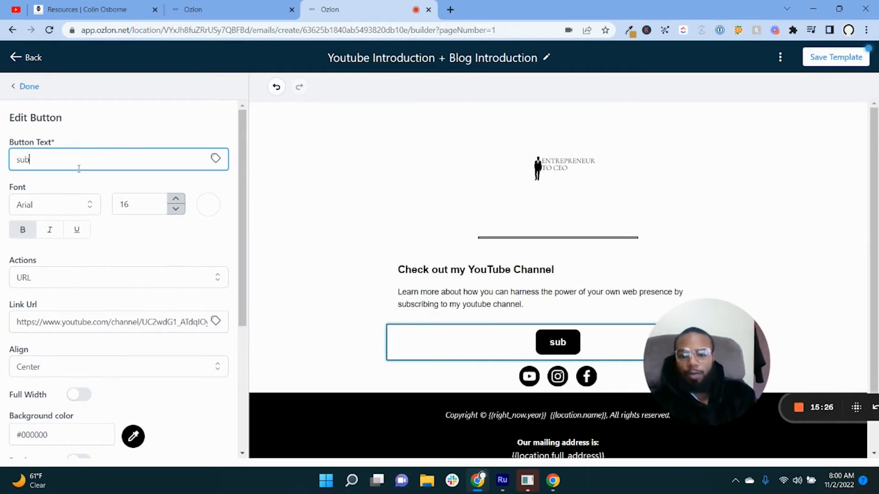
{"action": "key", "text": "BackSpace"}
{"action": "key", "text": "BackSpace"}
{"action": "type", "text": "UB"}
{"action": "key", "text": "BackSpace"}
{"action": "key", "text": "BackSpace"}
{"action": "key", "text": "BackSpace"}
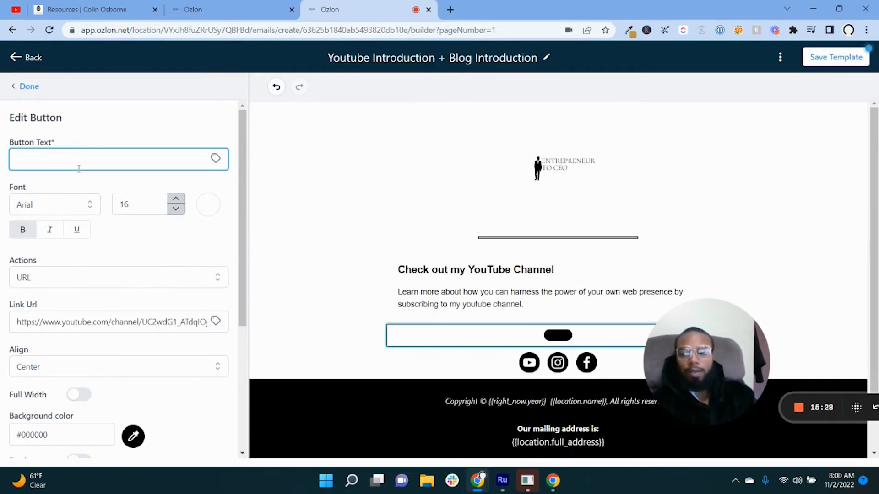
{"action": "type", "text": "CLIK"}
{"action": "key", "text": "BackSpace"}
{"action": "type", "text": "CK "}
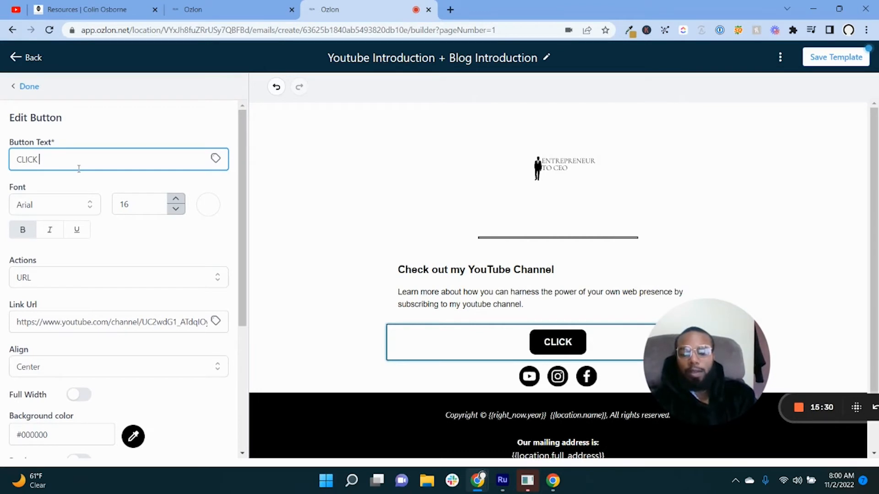
{"action": "type", "text": "HERE TO SUBSCRIBE"}
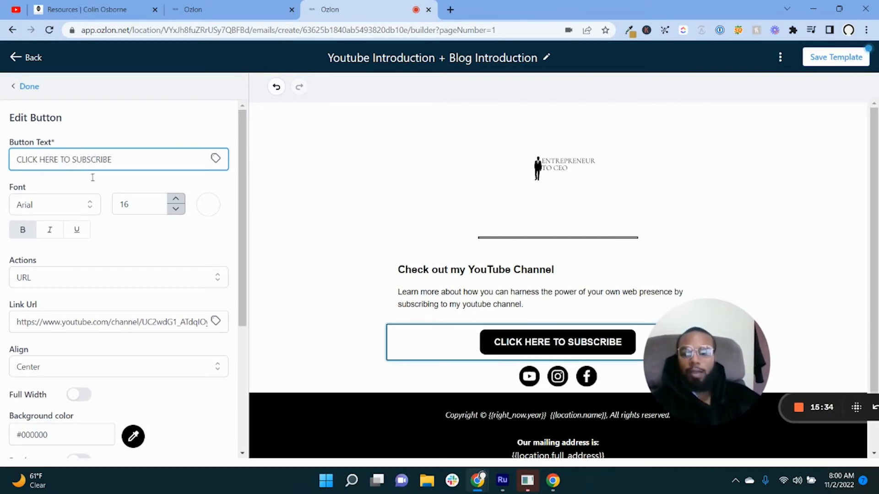
{"action": "left_click", "coordinate": [79, 230]}
{"action": "left_click", "coordinate": [216, 201]}
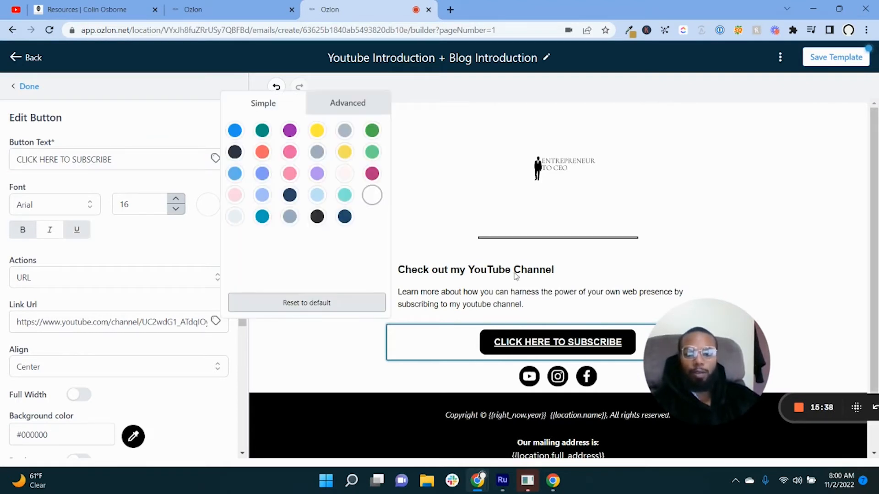
Correct "youtube" to "YouTube" in the paragraph below the "Check out my YouTube Channel" heading.
{"action": "left_click", "coordinate": [625, 296]}
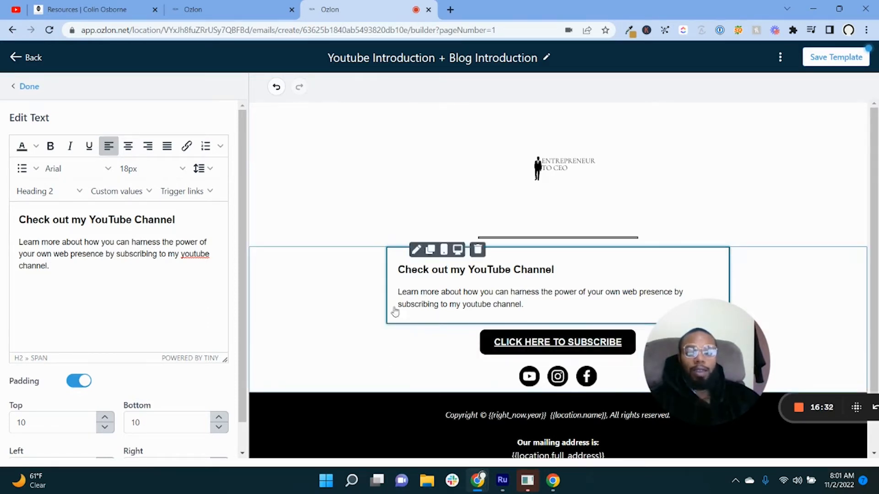
{"action": "double_click", "coordinate": [195, 254]}
{"action": "right_click", "coordinate": [195, 254]}
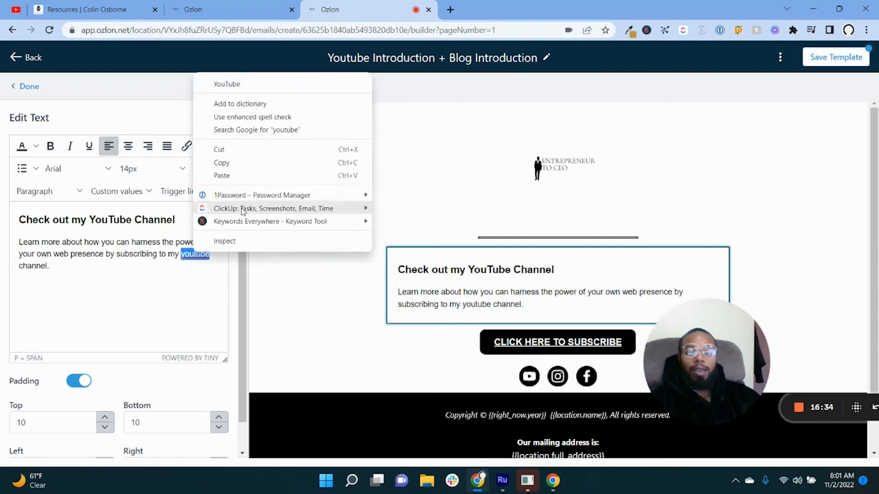
{"action": "left_click", "coordinate": [263, 86]}
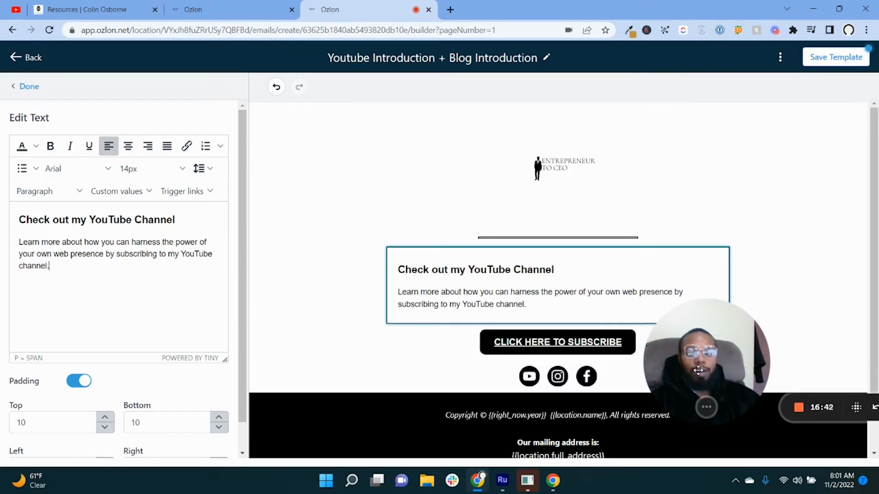
{"action": "left_click_drag", "start_coordinate": [698, 371], "coordinate": [641, 419]}
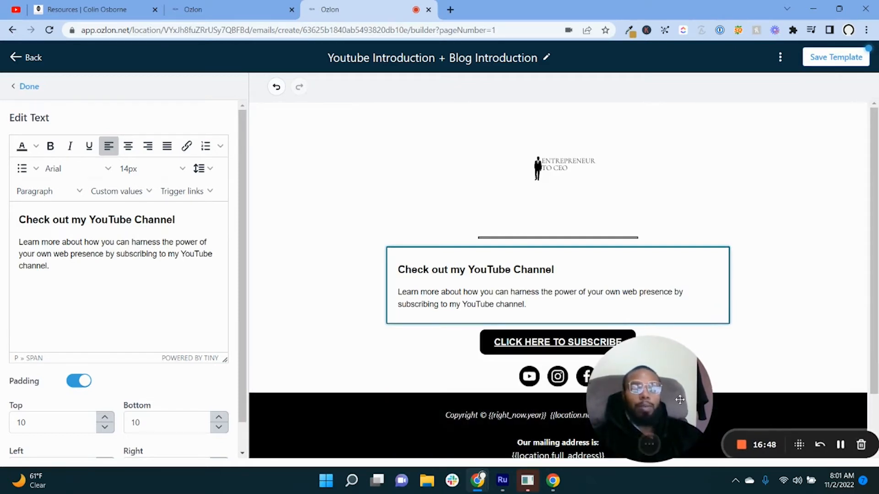
{"action": "mouse_move", "coordinate": [662, 426]}
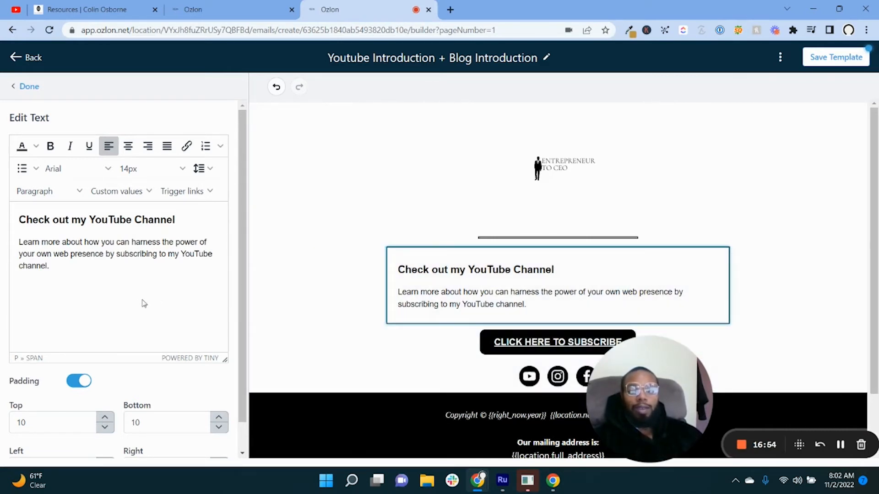
{"action": "left_click", "coordinate": [121, 270]}
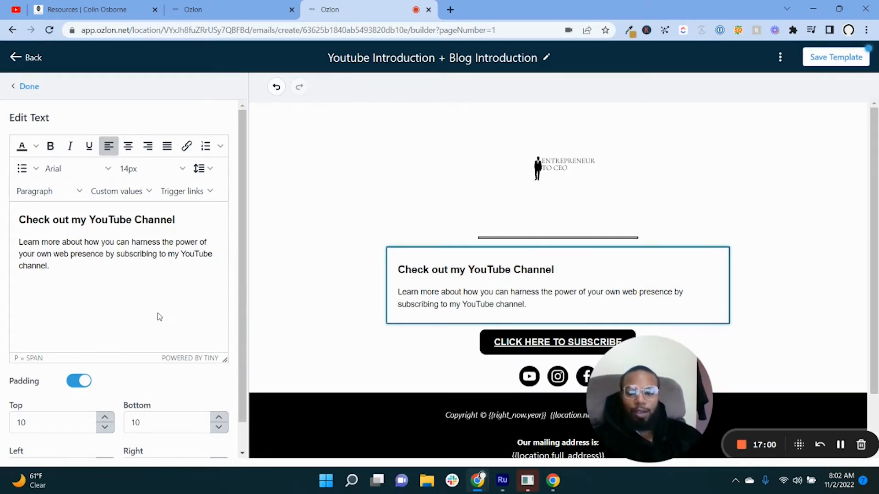
{"action": "key", "text": "Return"}
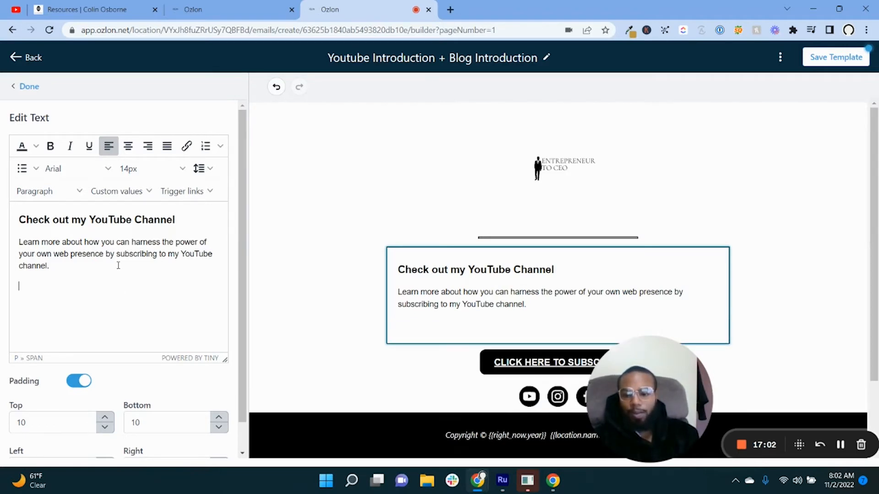
{"action": "left_click", "coordinate": [57, 153]}
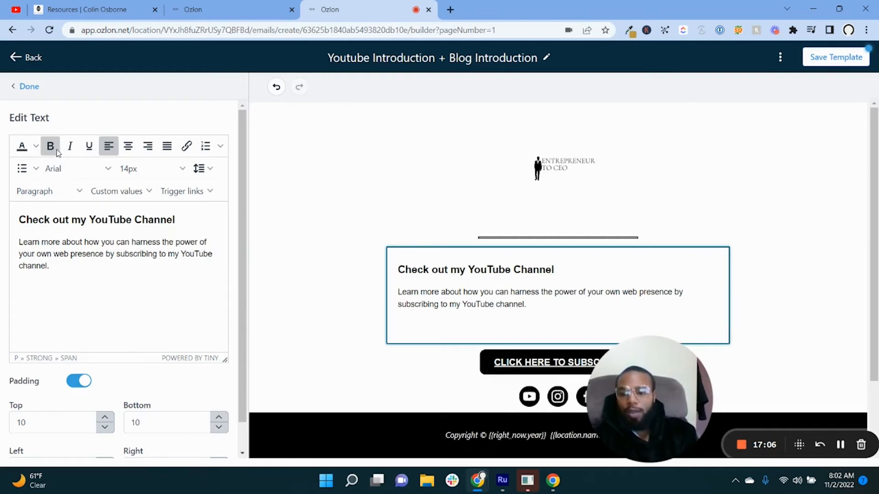
{"action": "type", "text": "fOLLO"}
{"action": "key", "text": "BackSpace"}
{"action": "key", "text": "BackSpace"}
{"action": "key", "text": "BackSpace"}
{"action": "key", "text": "BackSpace"}
{"action": "key", "text": "BackSpace"}
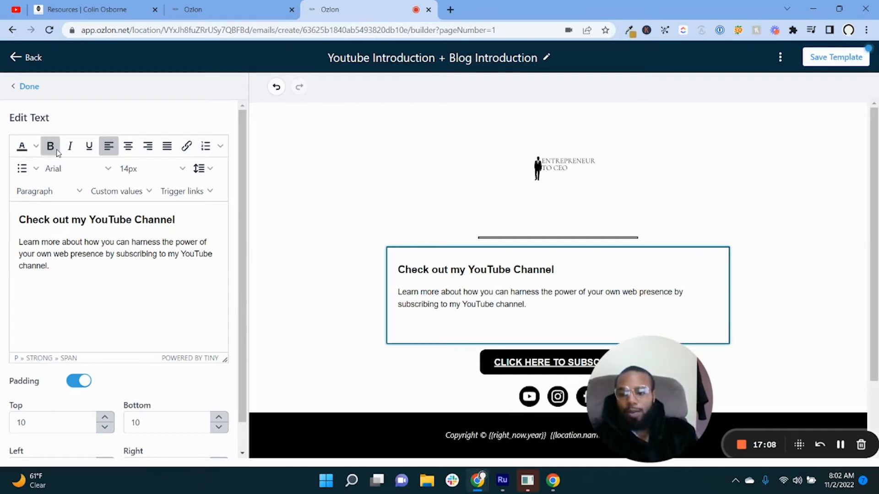
{"action": "type", "text": "follow along"}
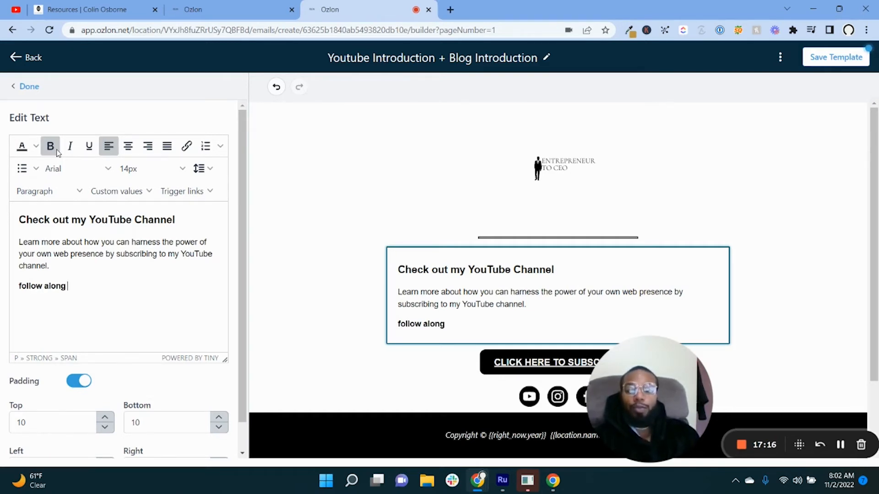
{"action": "key", "text": "shift+Home"}
{"action": "left_click", "coordinate": [51, 146]}
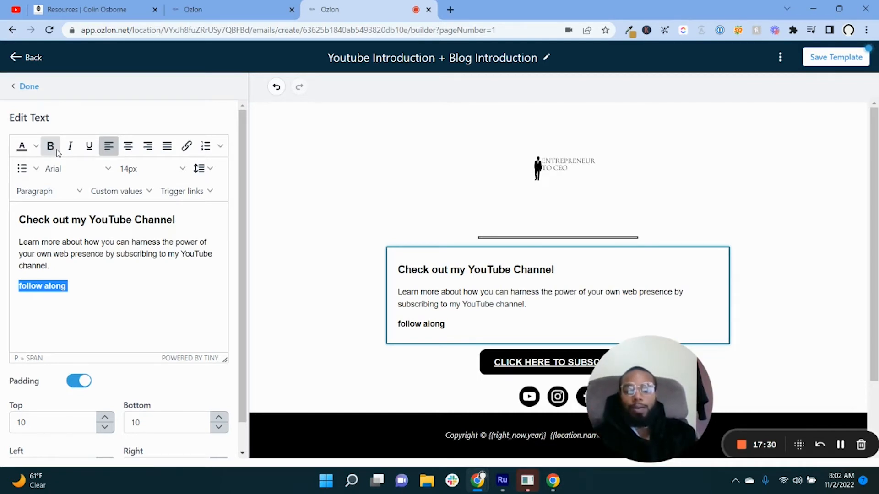
{"action": "key", "text": "BackSpace"}
{"action": "key", "text": "BackSpace"}
{"action": "type", "text": "Walk"}
{"action": "key", "text": "BackSpace"}
{"action": "key", "text": "BackSpace"}
{"action": "key", "text": "BackSpace"}
{"action": "key", "text": "BackSpace"}
Add a new line reading "Walkthrough notes of Youtube Video" below the YouTube channel paragraph.
{"action": "key", "text": "Return"}
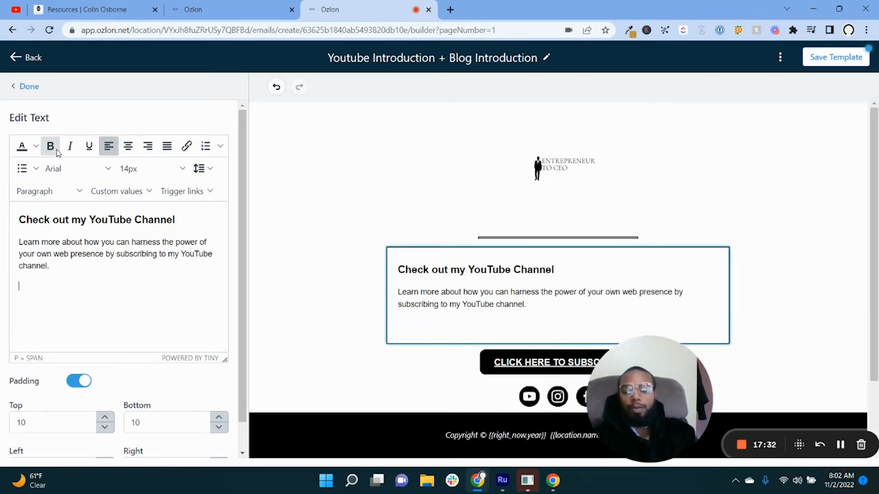
{"action": "type", "text": "Walkthrough"}
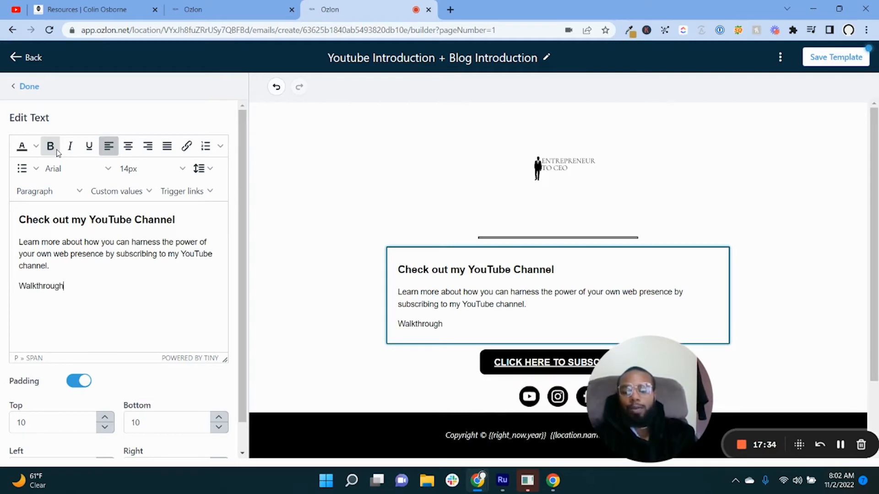
{"action": "type", "text": " notes of youtu"}
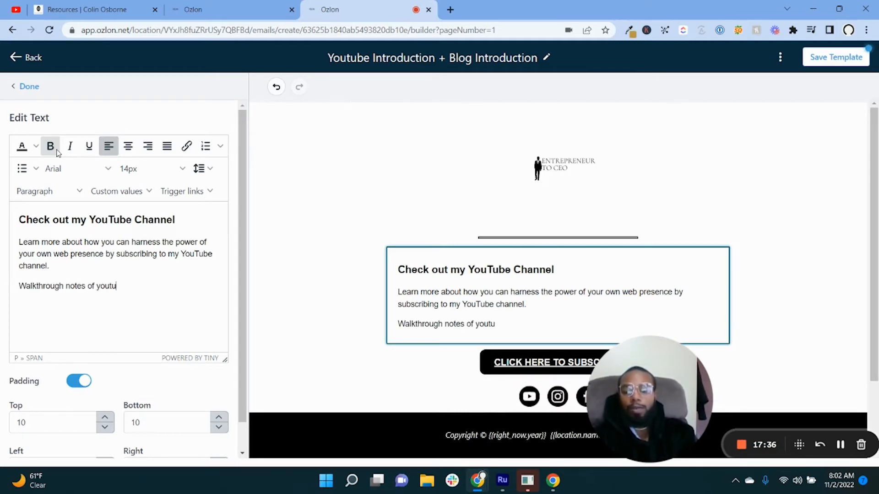
{"action": "key", "text": "BackSpace"}
{"action": "key", "text": "BackSpace"}
{"action": "key", "text": "BackSpace"}
{"action": "type", "text": "you"}
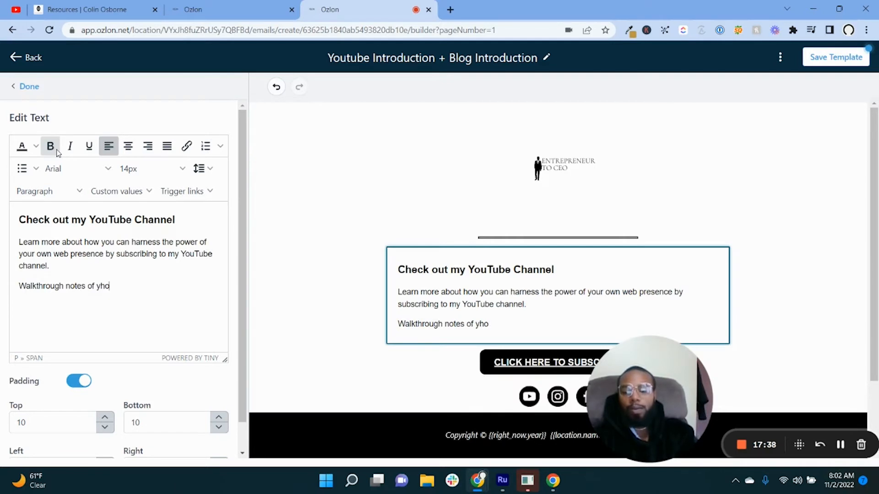
{"action": "key", "text": "BackSpace"}
{"action": "key", "text": "BackSpace"}
{"action": "key", "text": "BackSpace"}
{"action": "type", "text": "Youtube Video"}
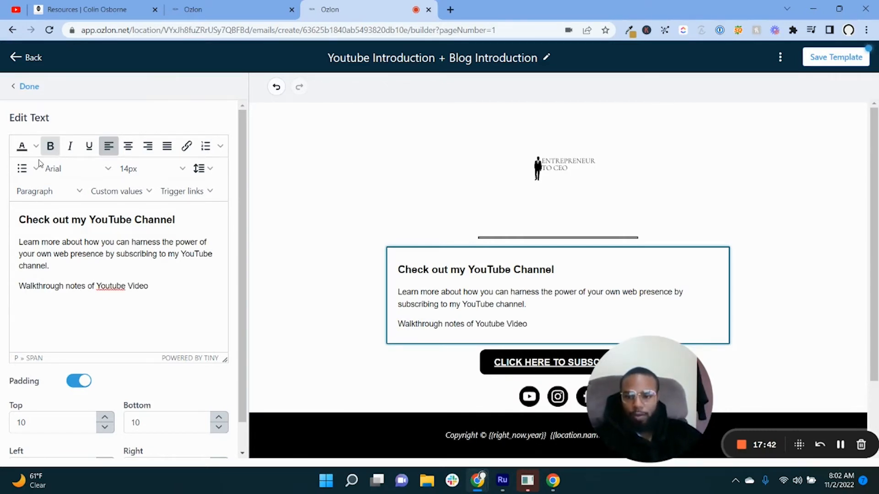
Correct the new line's wording to "Walkthrough Notes of YouTube Video".
{"action": "right_click", "coordinate": [116, 287]}
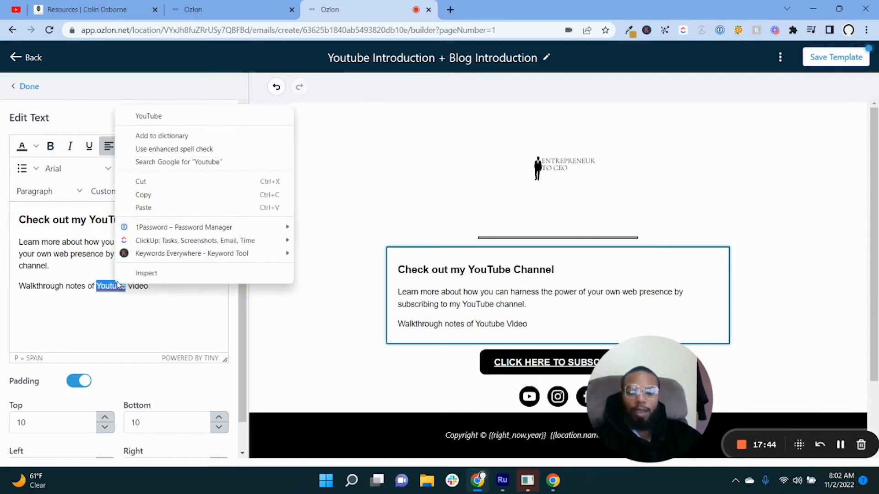
{"action": "left_click", "coordinate": [167, 120]}
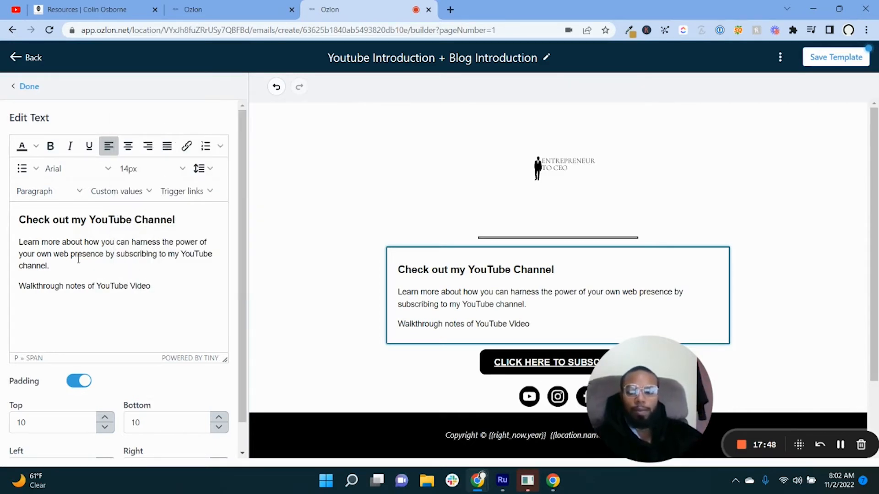
{"action": "left_click", "coordinate": [69, 287]}
{"action": "key", "text": "BackSpace"}
{"action": "type", "text": "N"}
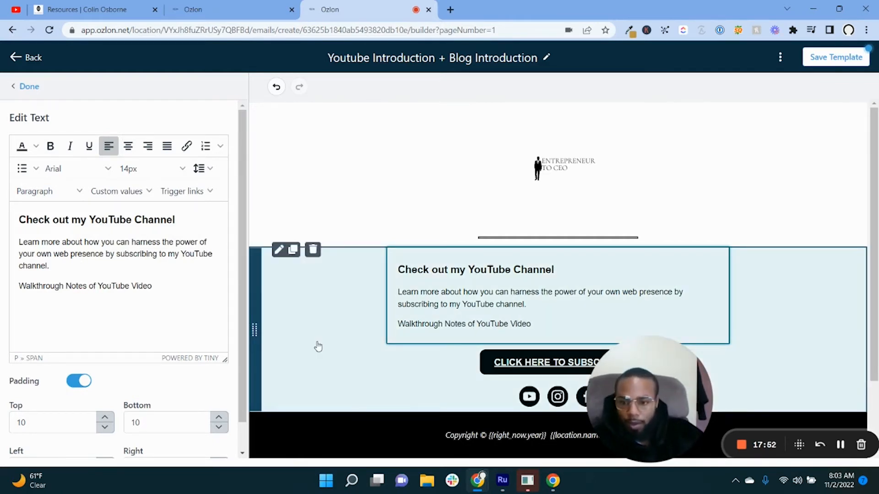
Format the line "Walkthrough Notes of YouTube Video" as Heading 2.
{"action": "double_click", "coordinate": [116, 286]}
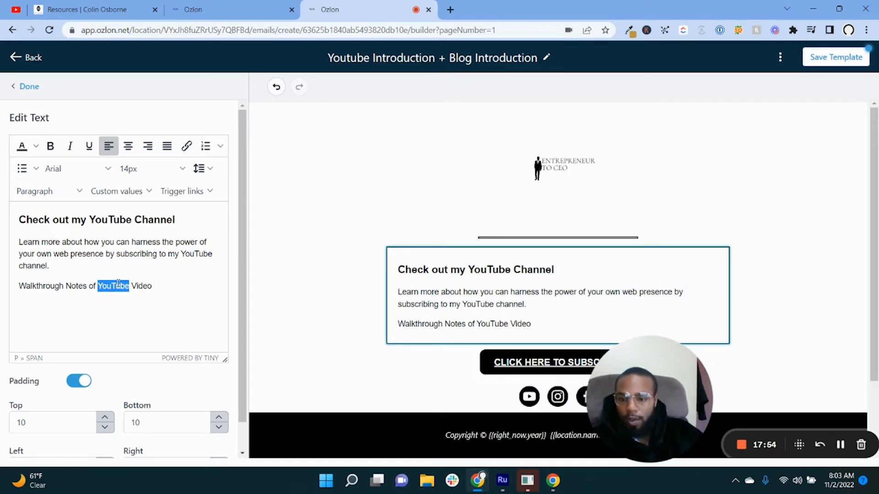
{"action": "left_click", "coordinate": [118, 284]}
{"action": "left_click", "coordinate": [120, 218]}
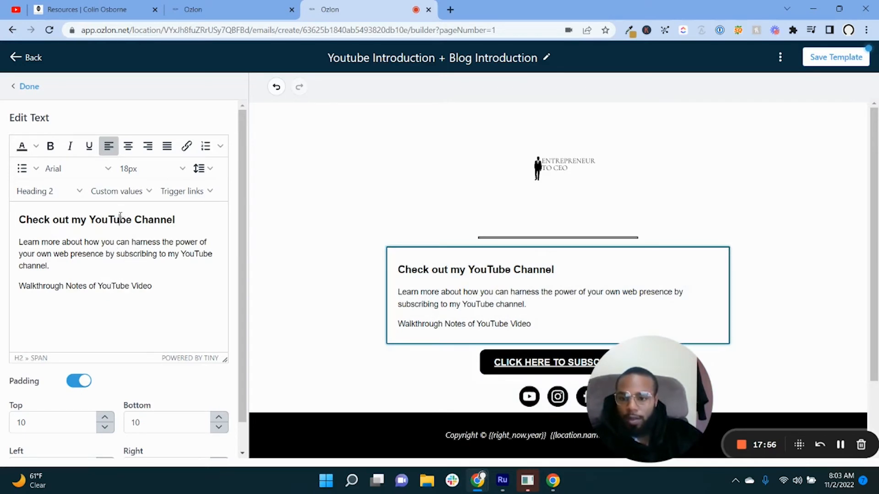
{"action": "triple_click", "coordinate": [94, 286]}
{"action": "left_click", "coordinate": [64, 191]}
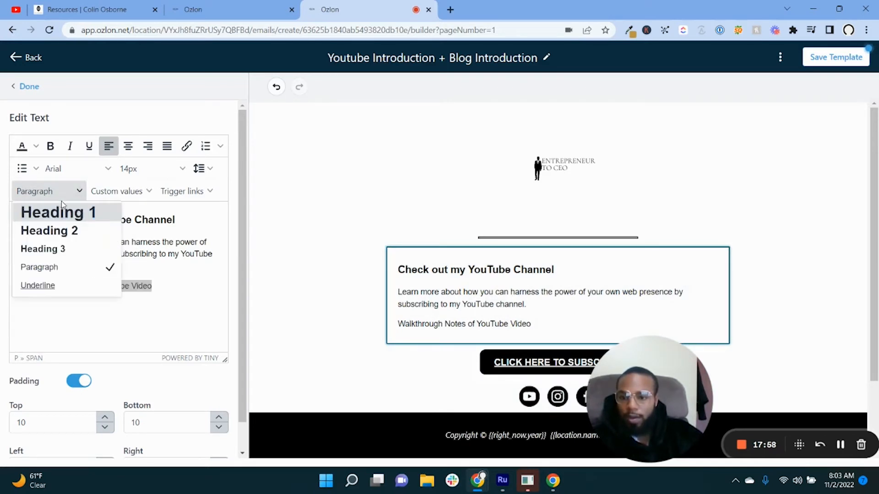
{"action": "left_click", "coordinate": [49, 230]}
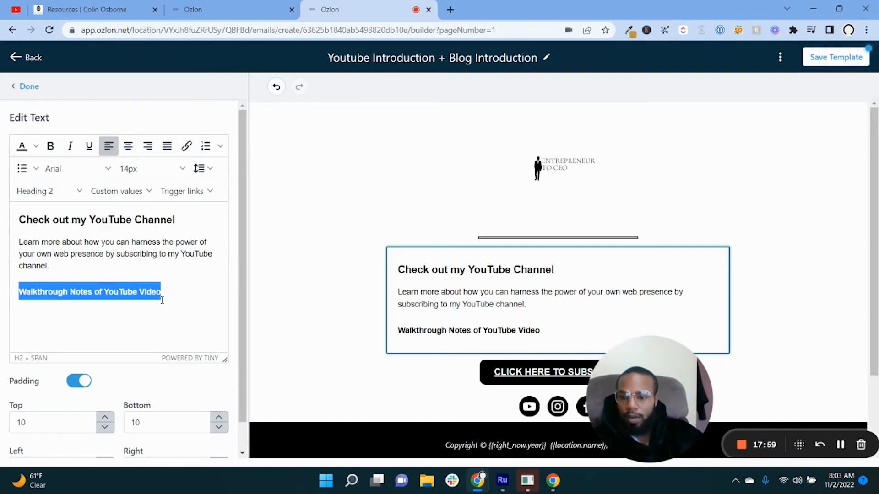
{"action": "left_click", "coordinate": [173, 279]}
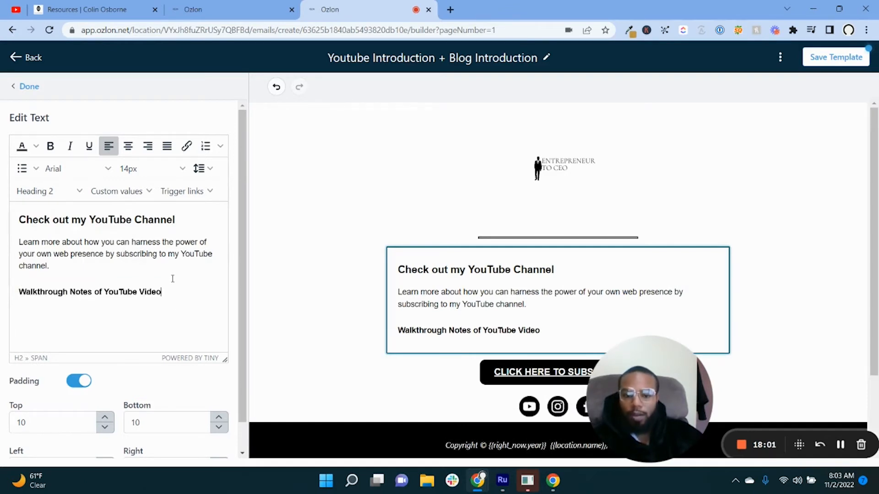
Set the font size of the "Walkthrough Notes of YouTube Video" heading to 18px.
{"action": "triple_click", "coordinate": [50, 292]}
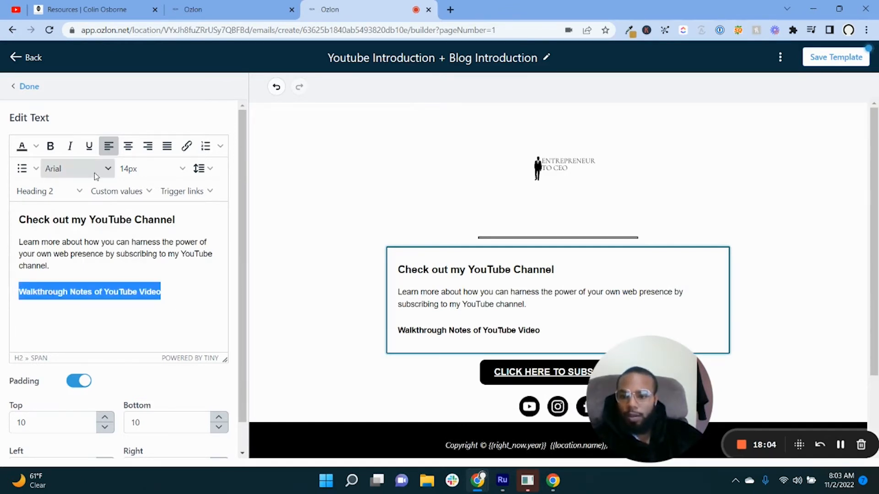
{"action": "left_click", "coordinate": [125, 219]}
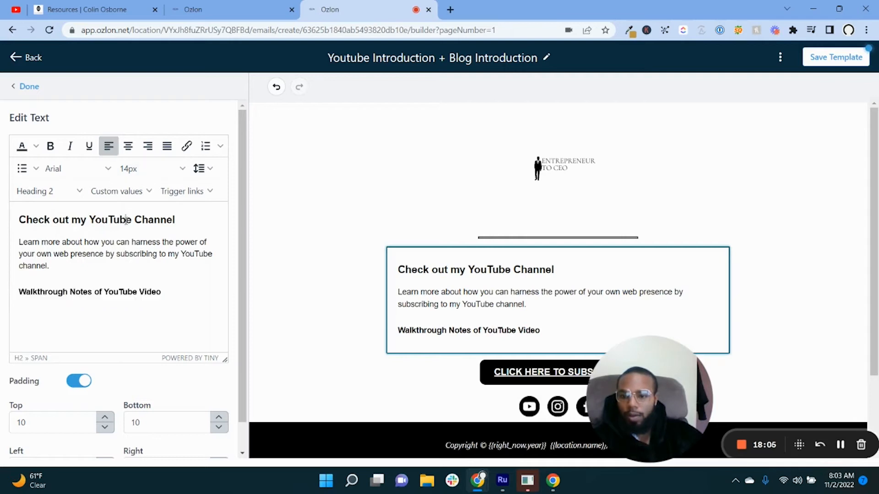
{"action": "triple_click", "coordinate": [90, 292]}
{"action": "left_click", "coordinate": [138, 169]}
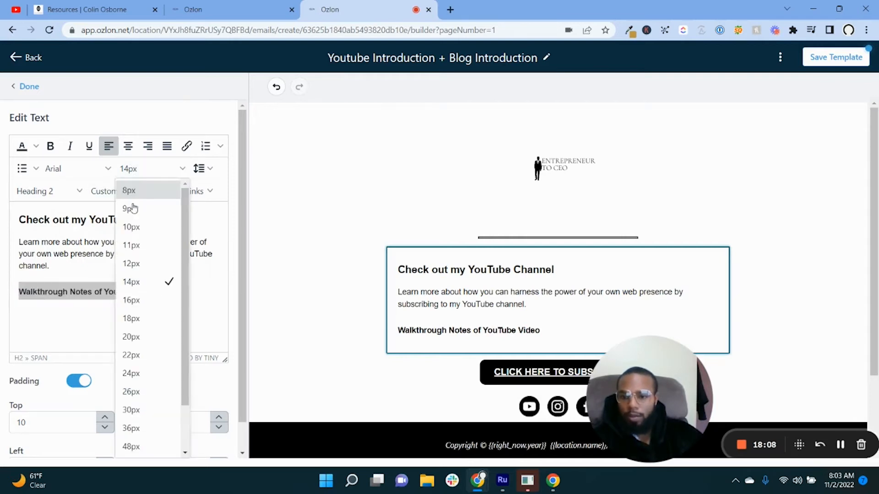
{"action": "left_click", "coordinate": [135, 319]}
{"action": "left_click", "coordinate": [189, 293]}
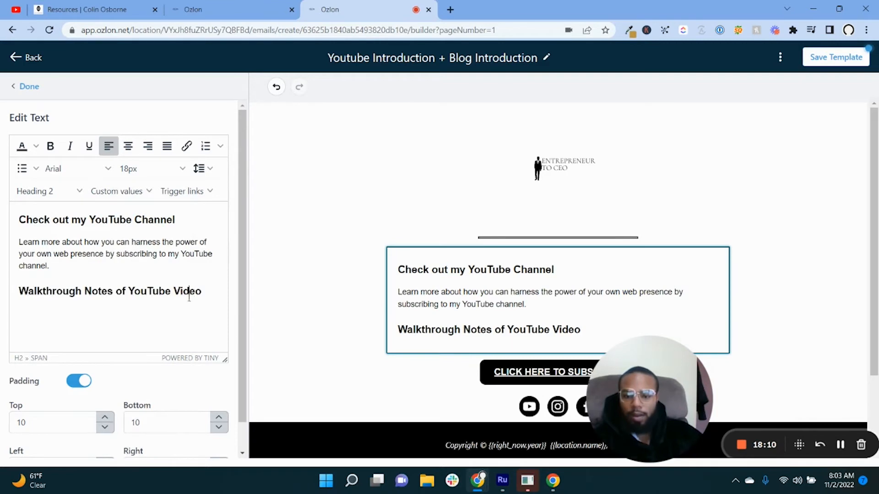
Add a colon to the end of both the YouTube channel heading and the walkthrough notes heading.
{"action": "left_click", "coordinate": [179, 215]}
{"action": "type", "text": ":"}
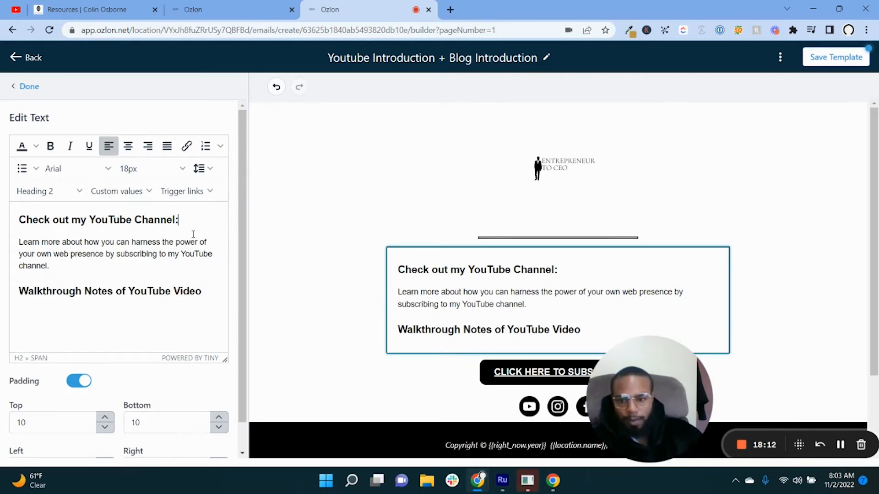
{"action": "left_click", "coordinate": [207, 290]}
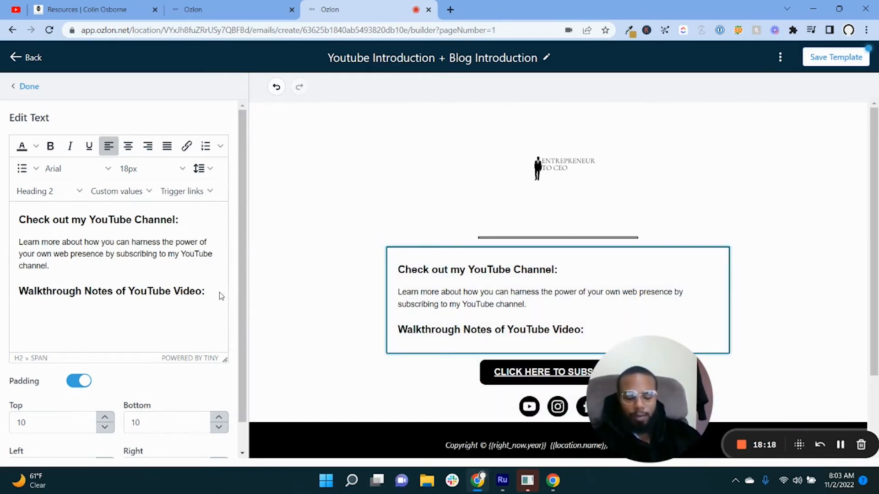
Add a paragraph reading "View my blog here" below the walkthrough notes heading.
{"action": "key", "text": "Return"}
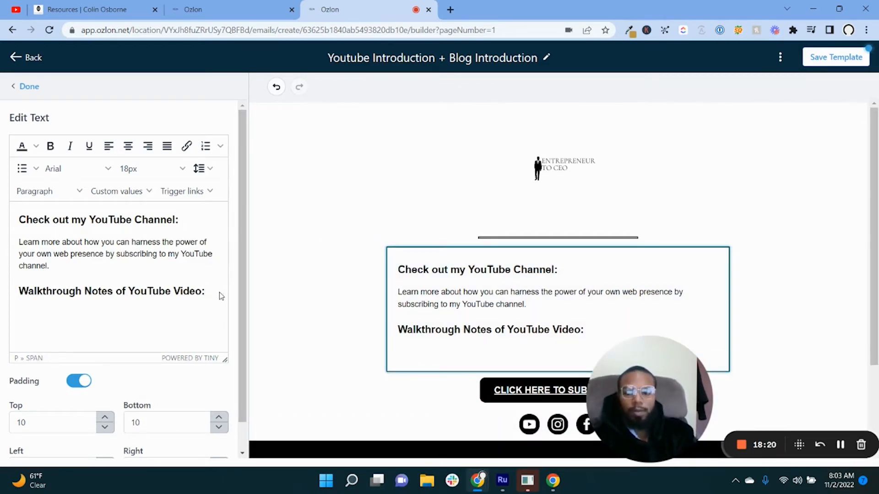
{"action": "type", "text": "View my "}
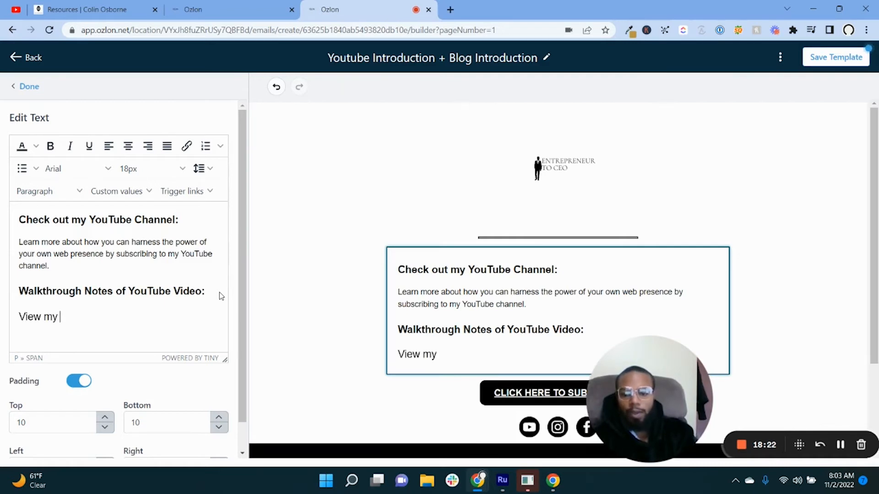
{"action": "type", "text": "blog here"}
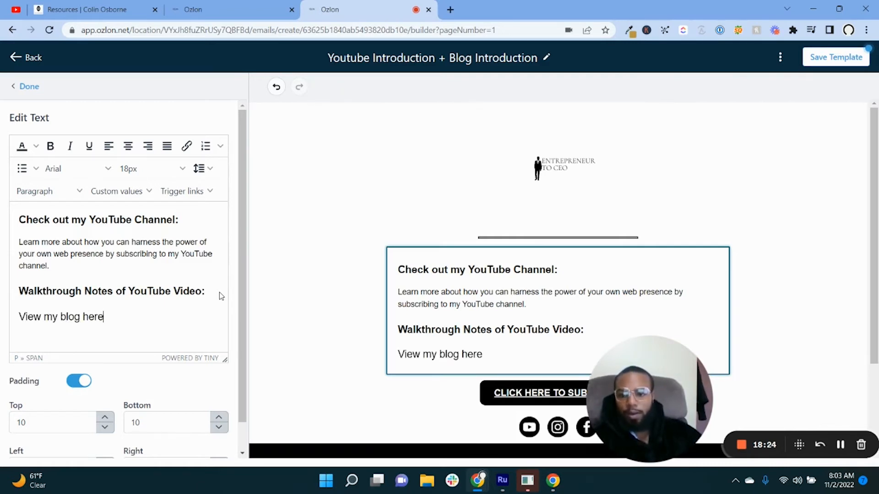
Set the font size of the line "View my blog here" to 14px.
{"action": "left_click_drag", "start_coordinate": [106, 254], "coordinate": [110, 254]}
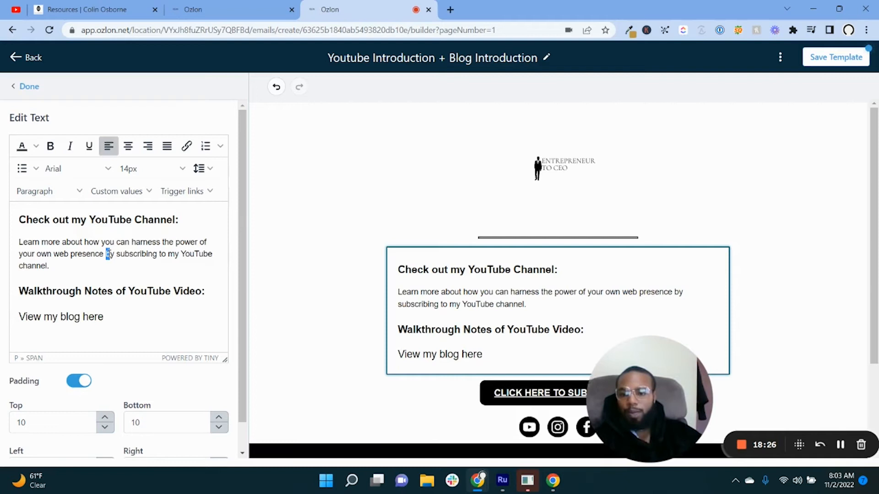
{"action": "triple_click", "coordinate": [73, 315]}
{"action": "left_click", "coordinate": [74, 315], "text": "shift"}
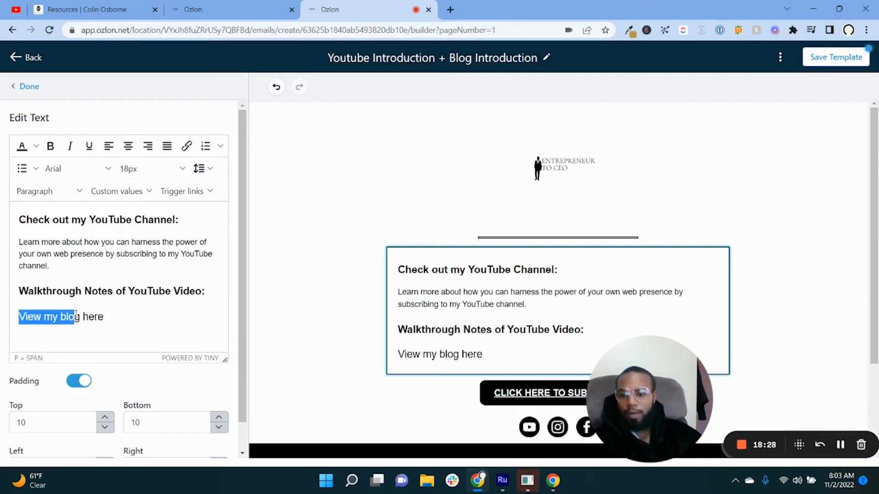
{"action": "triple_click", "coordinate": [76, 314]}
{"action": "left_click", "coordinate": [147, 170]}
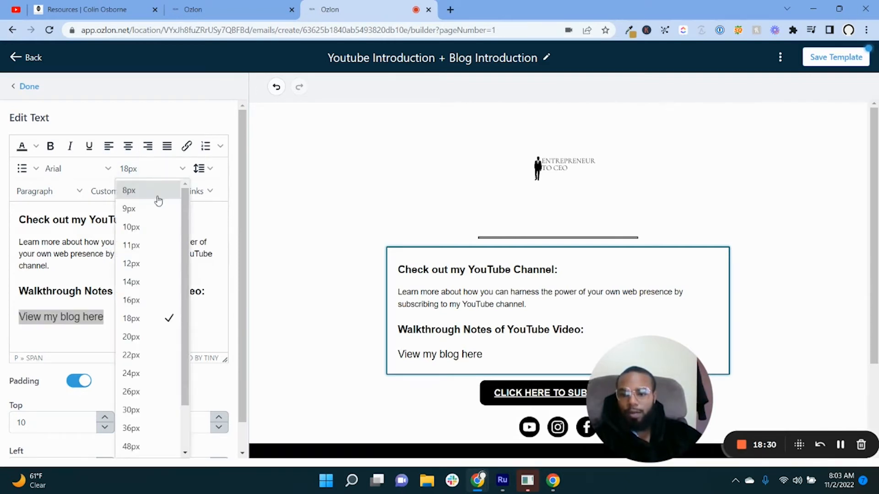
{"action": "left_click", "coordinate": [147, 282]}
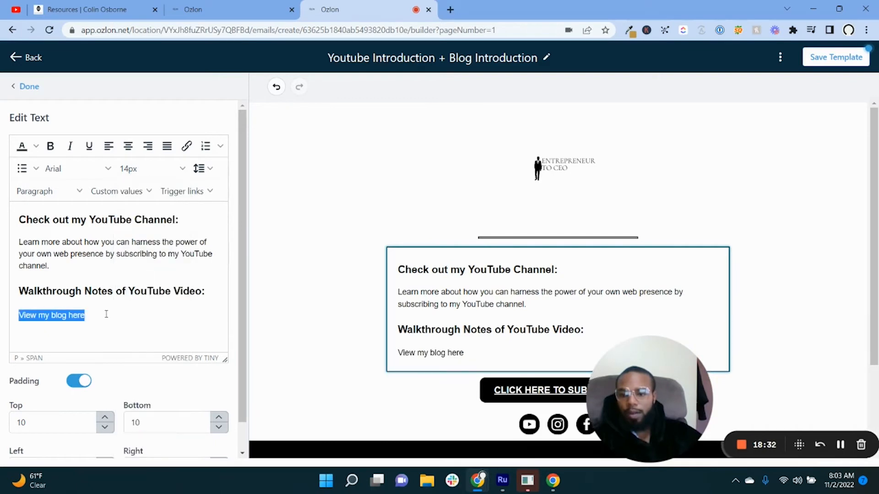
{"action": "left_click", "coordinate": [79, 316]}
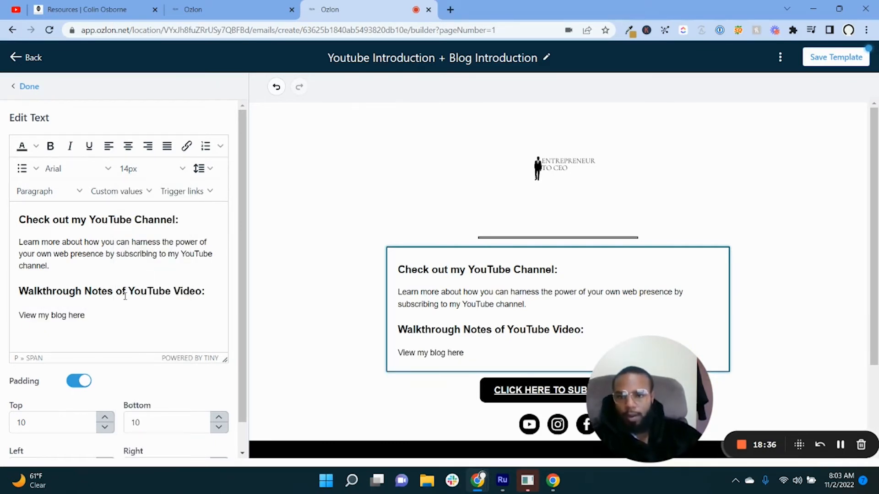
Copy the address of the Blog link from the Resources website and return to the email template.
{"action": "left_click", "coordinate": [82, 9]}
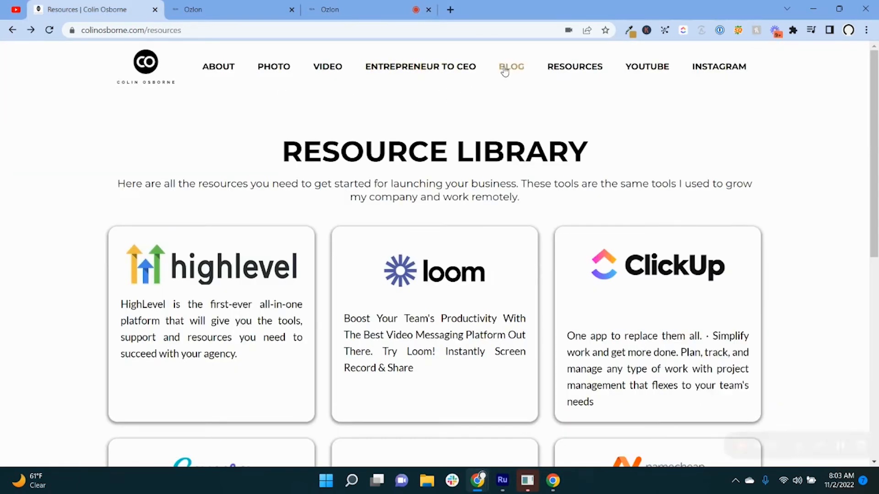
{"action": "right_click", "coordinate": [506, 67]}
{"action": "left_click", "coordinate": [557, 138]}
{"action": "left_click", "coordinate": [353, 10]}
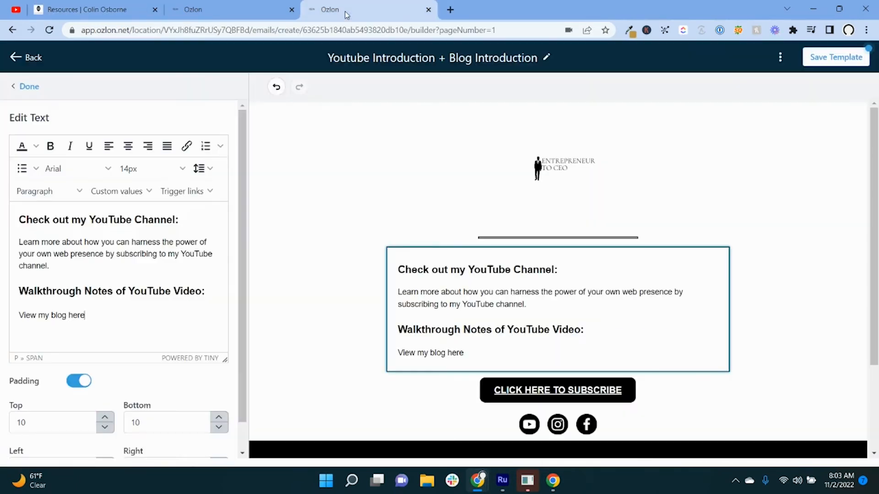
Link the word "here" in "View my blog here" to the copied blog address.
{"action": "double_click", "coordinate": [73, 315]}
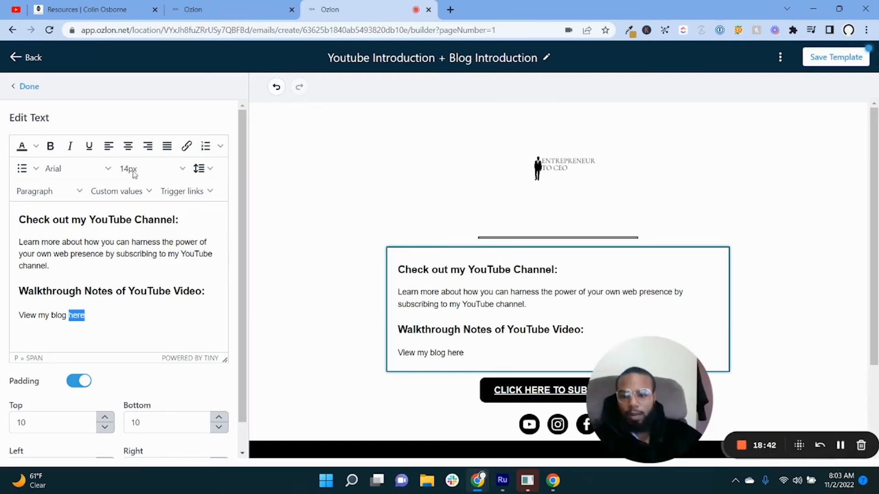
{"action": "left_click", "coordinate": [186, 146]}
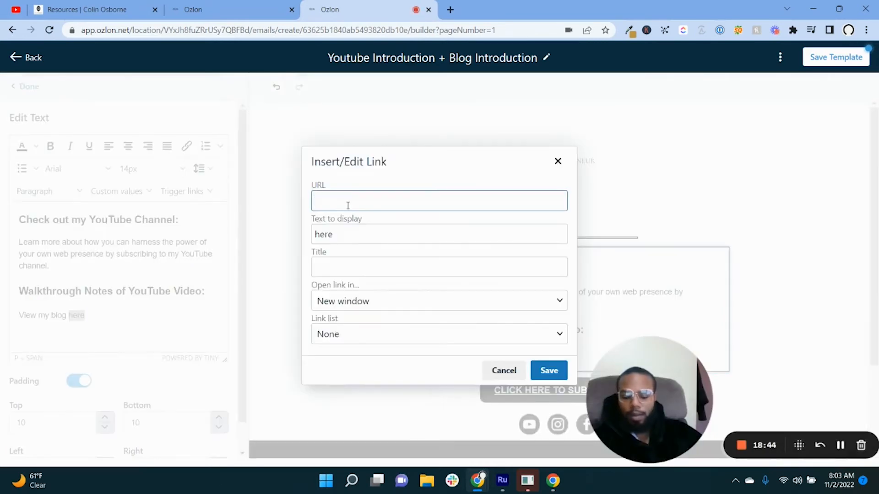
{"action": "key", "text": "ctrl+v"}
{"action": "left_click", "coordinate": [549, 371]}
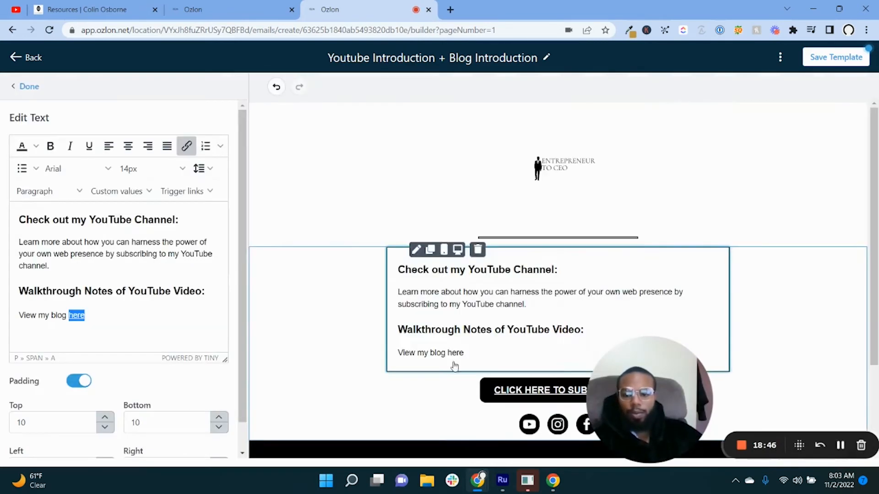
{"action": "left_click", "coordinate": [54, 311]}
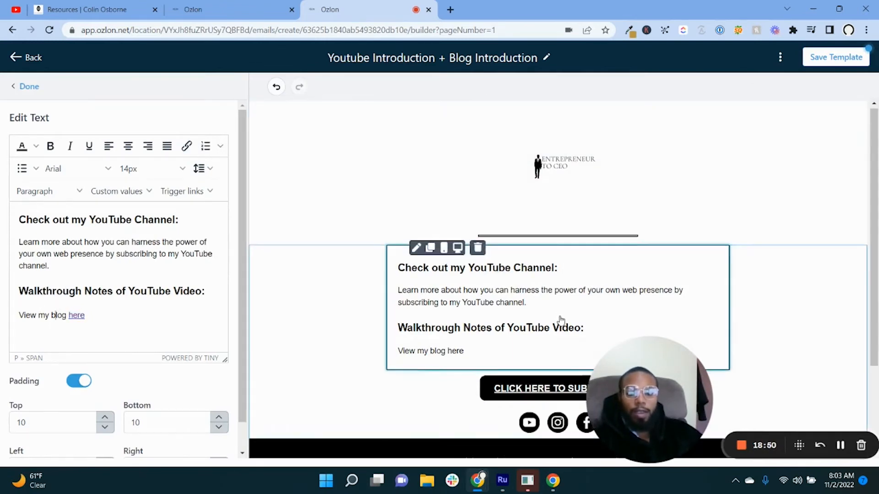
Save the "Youtube Introduction + Blog Introduction" template and return to the list of email templates.
{"action": "scroll", "coordinate": [558, 320], "scroll_direction": "down", "scroll_amount": 3}
{"action": "scroll", "coordinate": [518, 293], "scroll_direction": "up", "scroll_amount": 3}
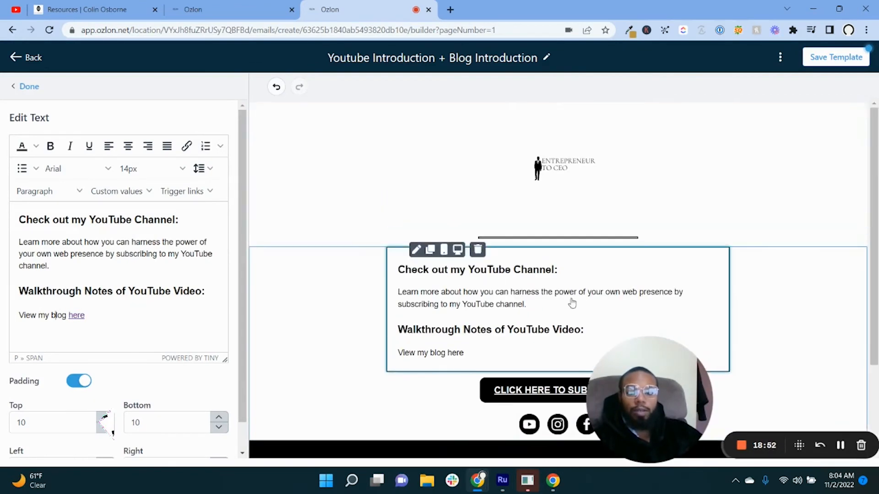
{"action": "scroll", "coordinate": [570, 303], "scroll_direction": "down", "scroll_amount": 2}
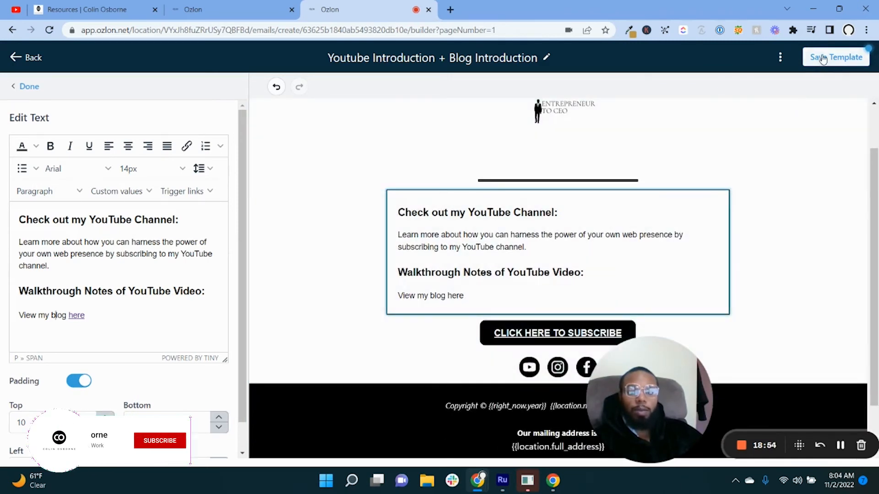
{"action": "left_click", "coordinate": [833, 57]}
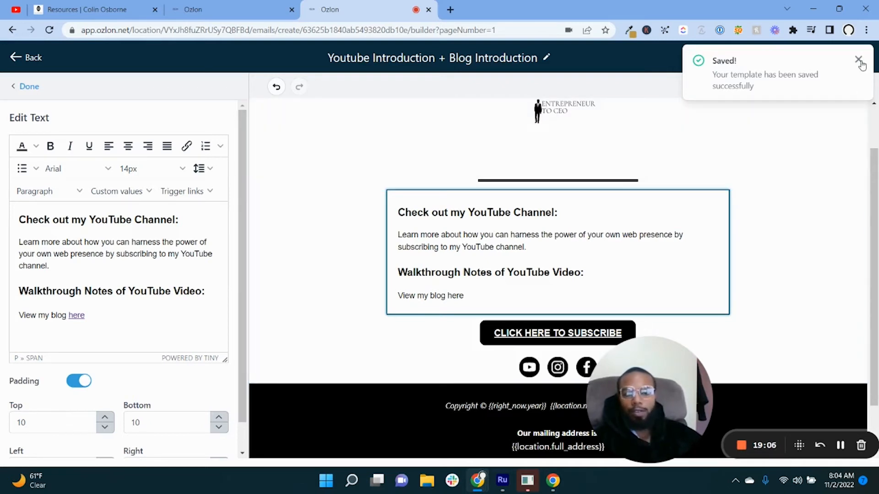
{"action": "left_click", "coordinate": [858, 60]}
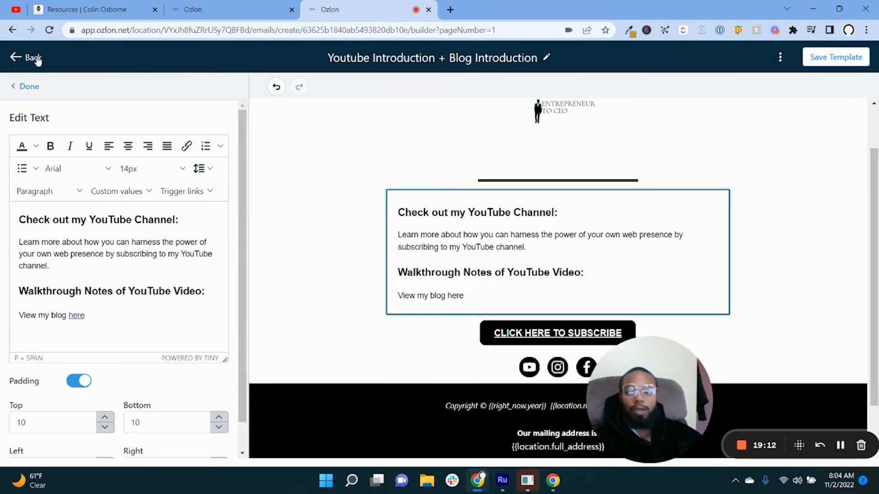
{"action": "left_click", "coordinate": [38, 60]}
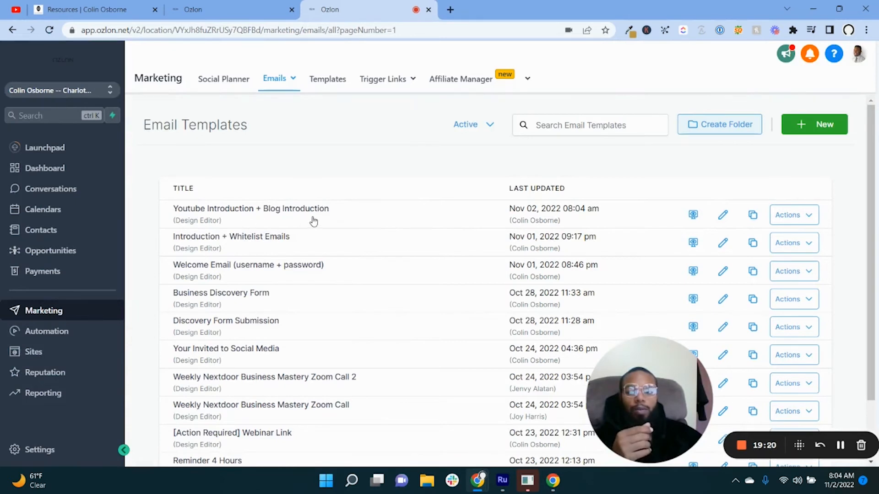
Create a new automation workflow using the Start from scratch option.
{"action": "left_click", "coordinate": [85, 332]}
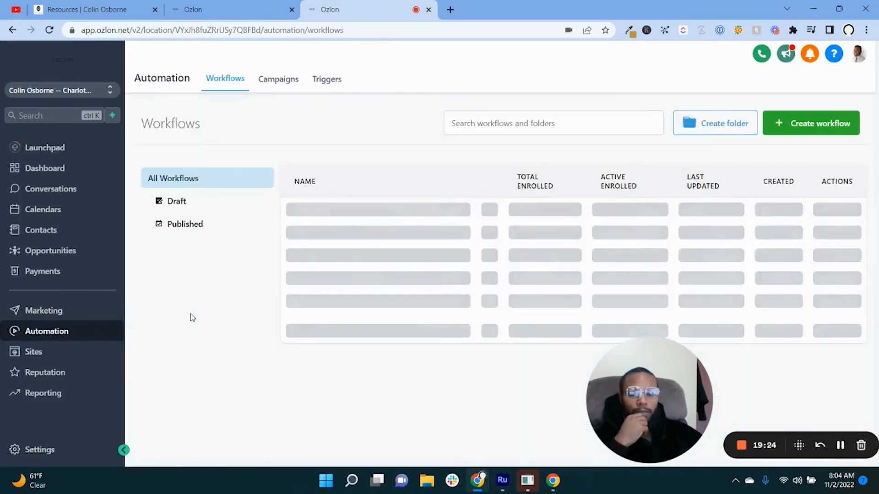
{"action": "scroll", "coordinate": [477, 293], "scroll_direction": "down", "scroll_amount": 5}
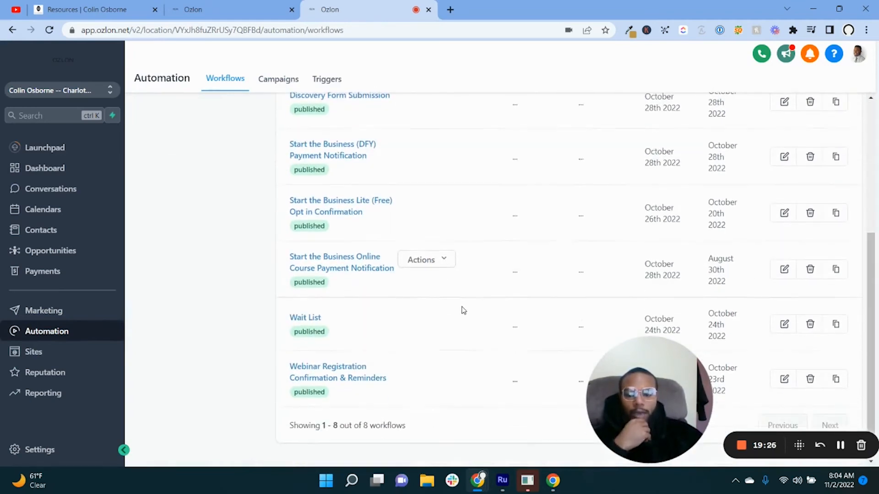
{"action": "scroll", "coordinate": [358, 270], "scroll_direction": "up", "scroll_amount": 5}
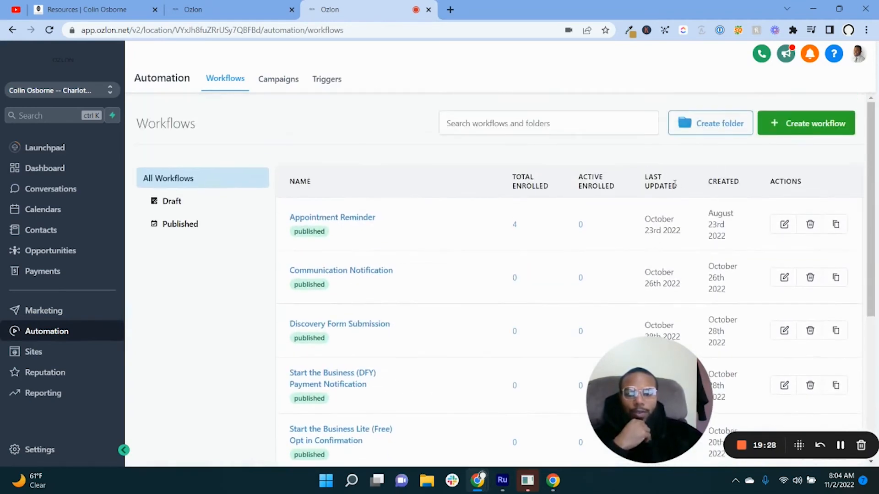
{"action": "left_click", "coordinate": [817, 125]}
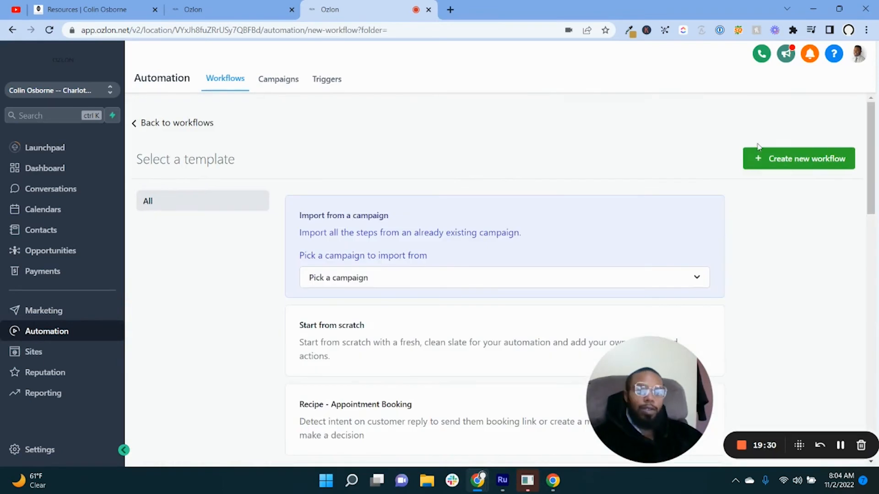
{"action": "scroll", "coordinate": [677, 113], "scroll_direction": "down", "scroll_amount": 3}
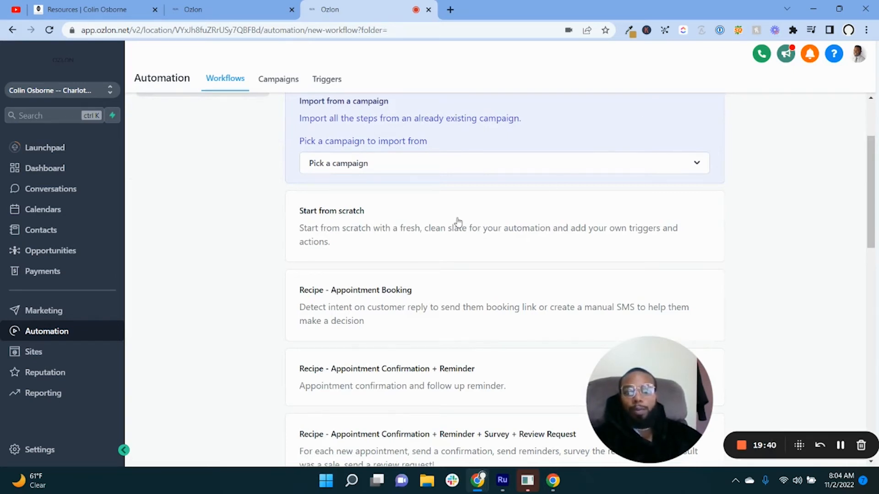
{"action": "scroll", "coordinate": [504, 218], "scroll_direction": "up", "scroll_amount": 3}
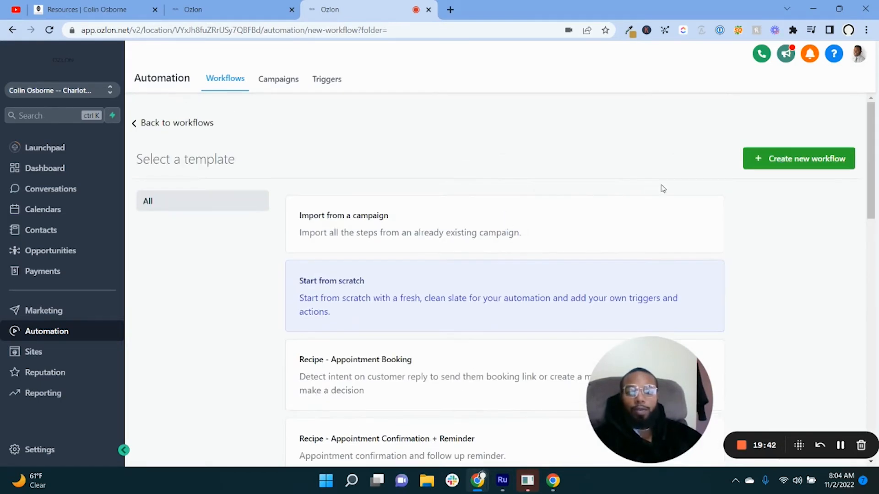
{"action": "left_click", "coordinate": [783, 166]}
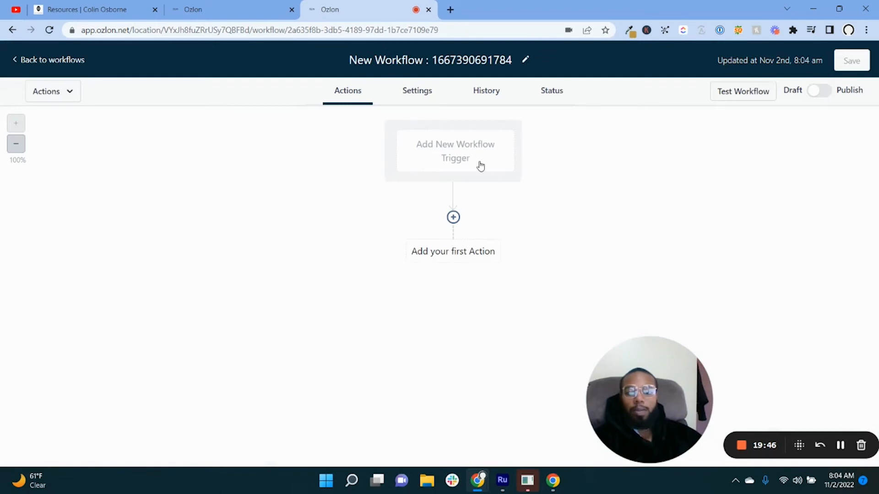
Start adding a workflow trigger and examine the available triggers for appointments, contacts, contact actions, events and memberships.
{"action": "left_click", "coordinate": [481, 166]}
{"action": "scroll", "coordinate": [475, 236], "scroll_direction": "down", "scroll_amount": 5}
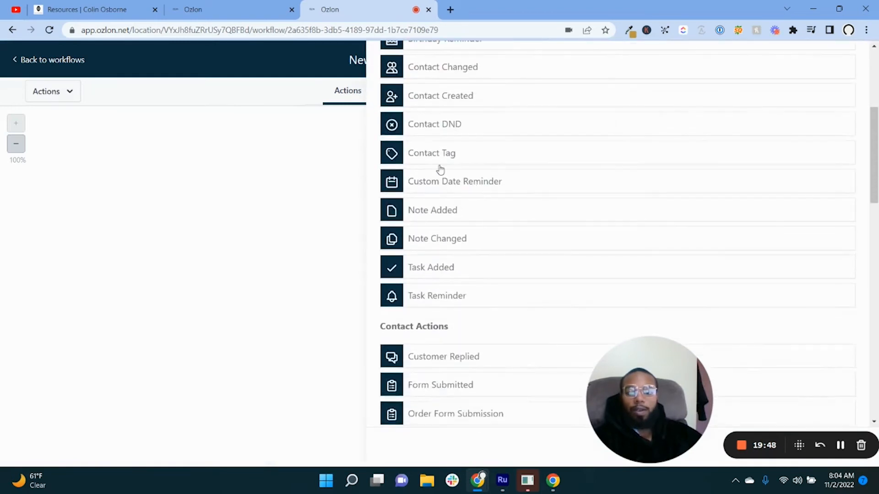
{"action": "scroll", "coordinate": [476, 173], "scroll_direction": "up", "scroll_amount": 5}
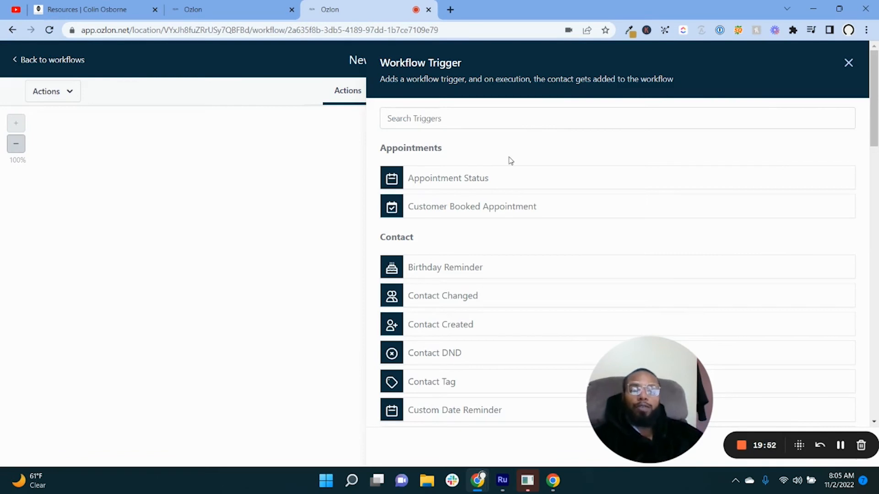
{"action": "scroll", "coordinate": [512, 162], "scroll_direction": "down", "scroll_amount": 3}
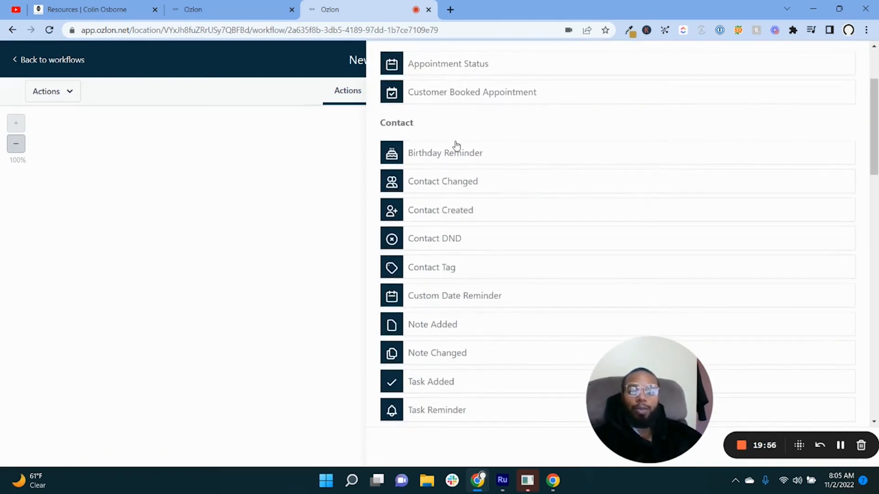
{"action": "scroll", "coordinate": [456, 145], "scroll_direction": "up", "scroll_amount": 1}
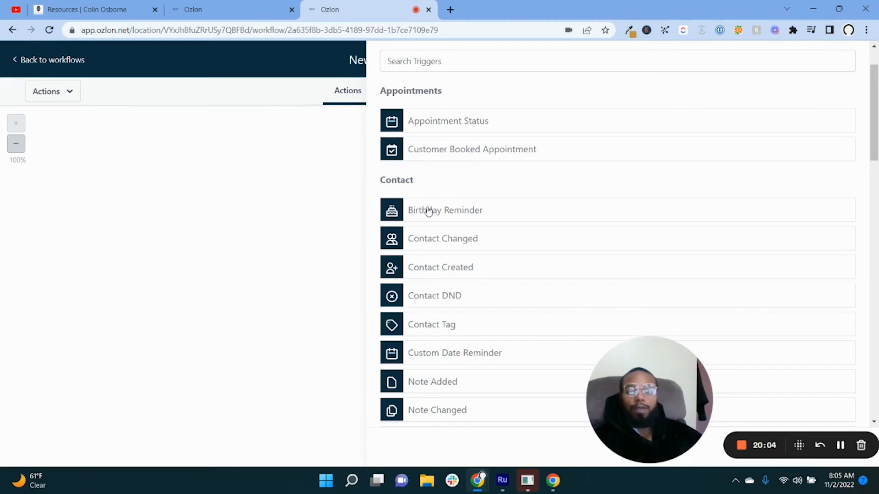
{"action": "scroll", "coordinate": [480, 225], "scroll_direction": "down", "scroll_amount": 3}
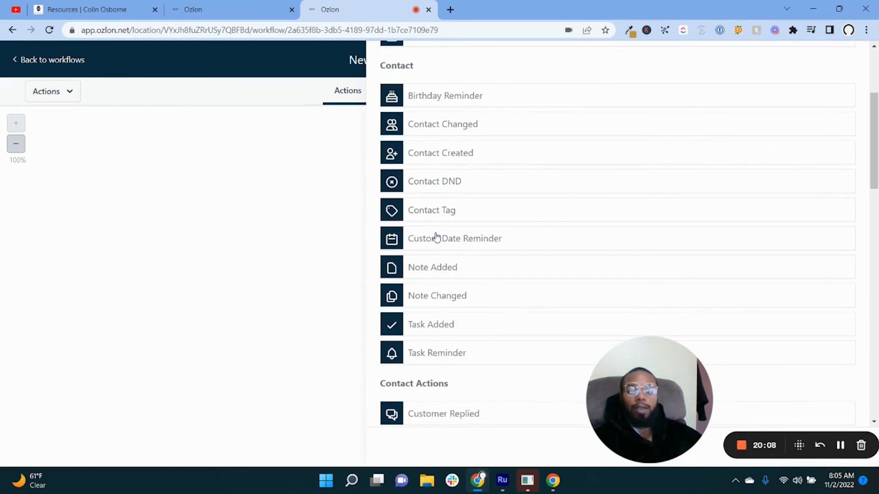
{"action": "scroll", "coordinate": [430, 243], "scroll_direction": "down", "scroll_amount": 10}
{"action": "scroll", "coordinate": [492, 318], "scroll_direction": "down", "scroll_amount": 4}
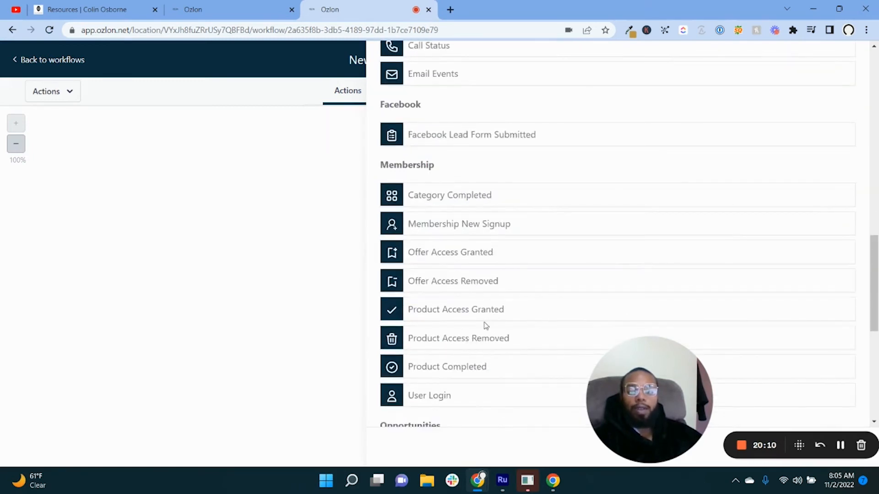
{"action": "scroll", "coordinate": [508, 286], "scroll_direction": "up", "scroll_amount": 1}
{"action": "scroll", "coordinate": [508, 286], "scroll_direction": "up", "scroll_amount": 15}
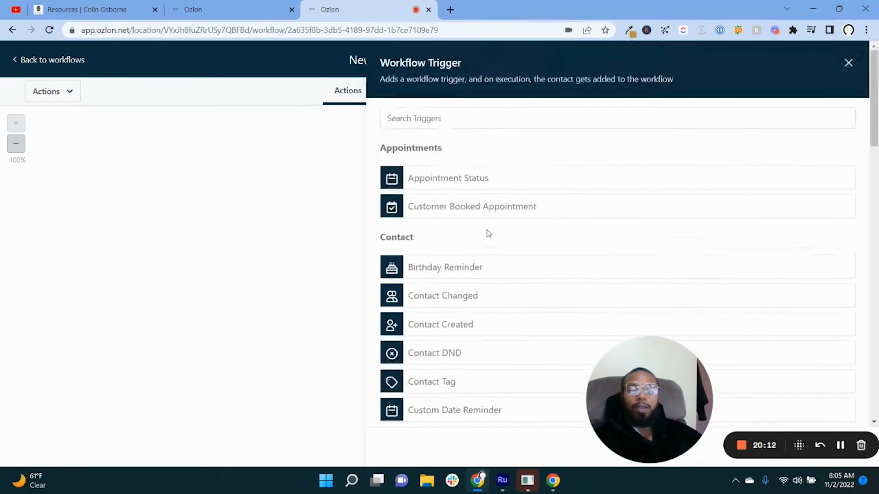
{"action": "scroll", "coordinate": [485, 255], "scroll_direction": "down", "scroll_amount": 10}
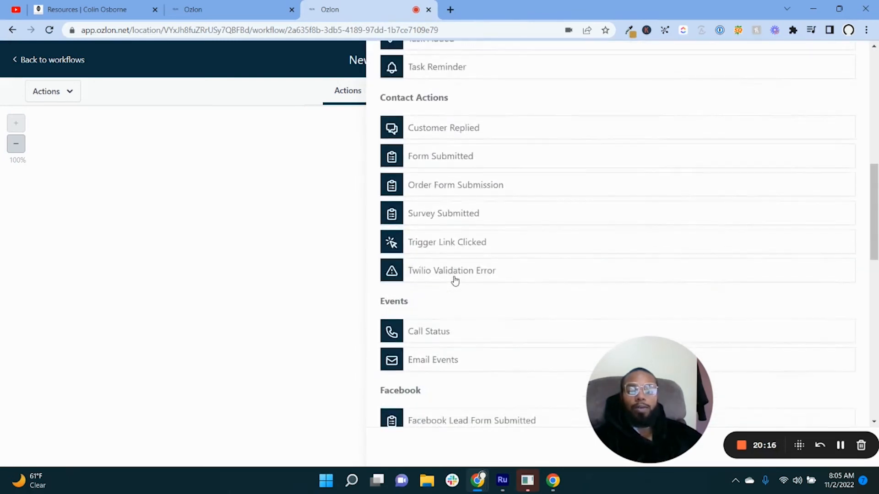
Add a Form Submitted trigger with a "Form is" filter set to the newsletter form, and save the trigger.
{"action": "left_click", "coordinate": [499, 155]}
{"action": "left_click", "coordinate": [474, 207]}
{"action": "left_click", "coordinate": [411, 241]}
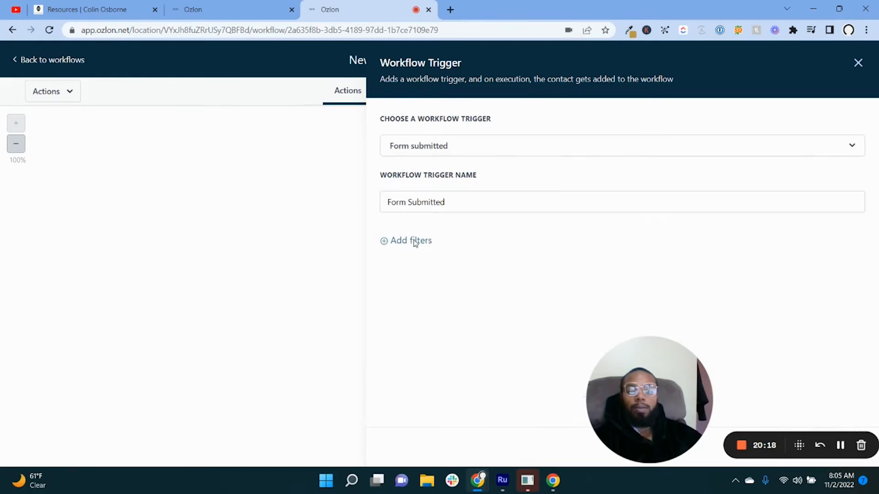
{"action": "left_click", "coordinate": [414, 261]}
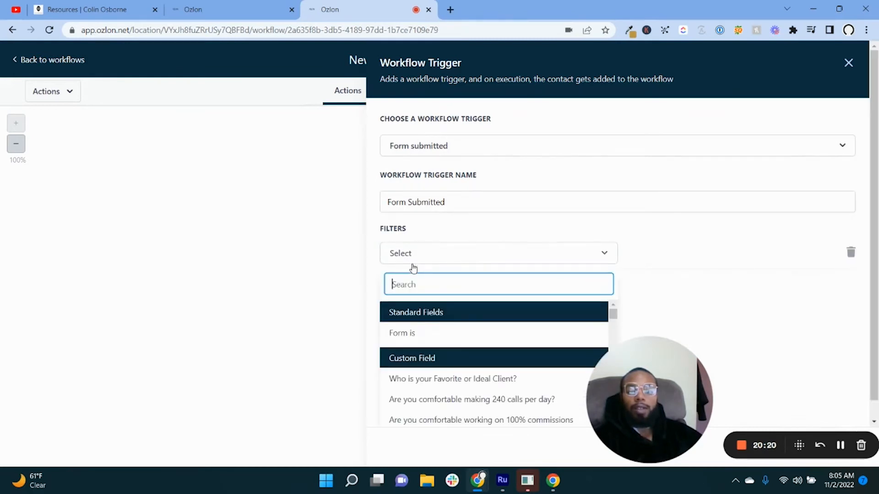
{"action": "left_click", "coordinate": [409, 333]}
{"action": "left_click", "coordinate": [695, 253]}
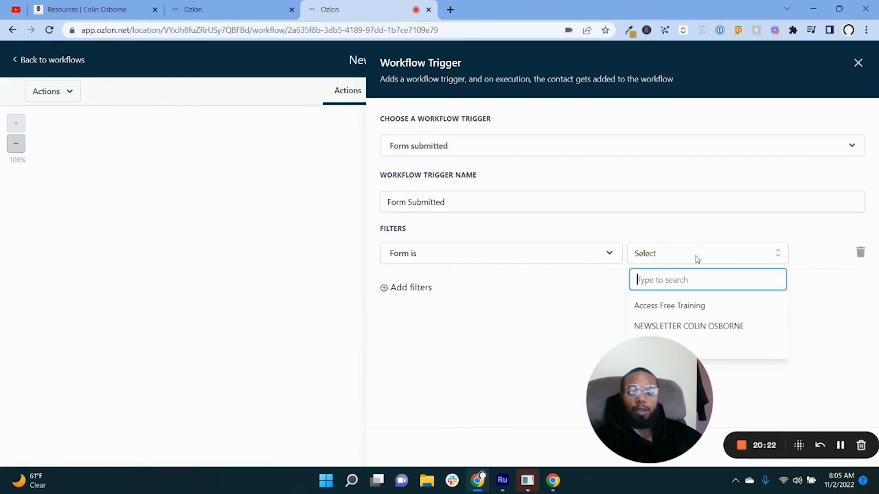
{"action": "left_click_drag", "start_coordinate": [653, 349], "coordinate": [126, 339]}
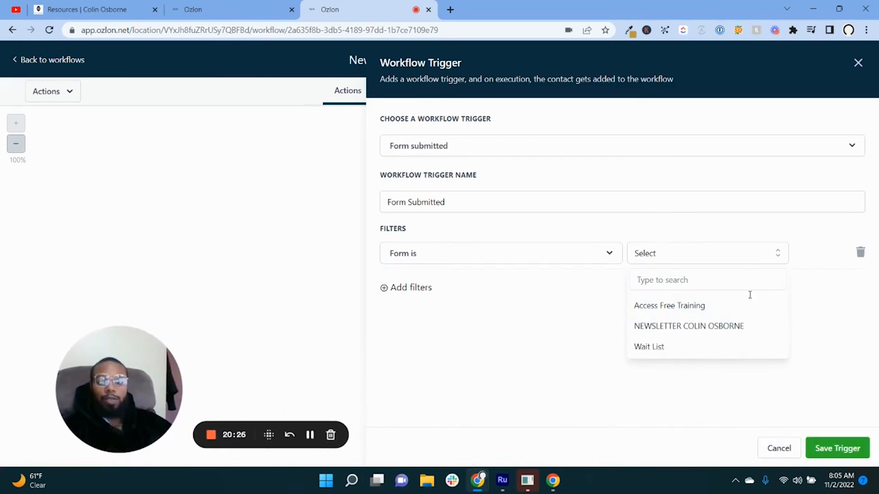
{"action": "left_click", "coordinate": [695, 325]}
{"action": "left_click", "coordinate": [816, 446]}
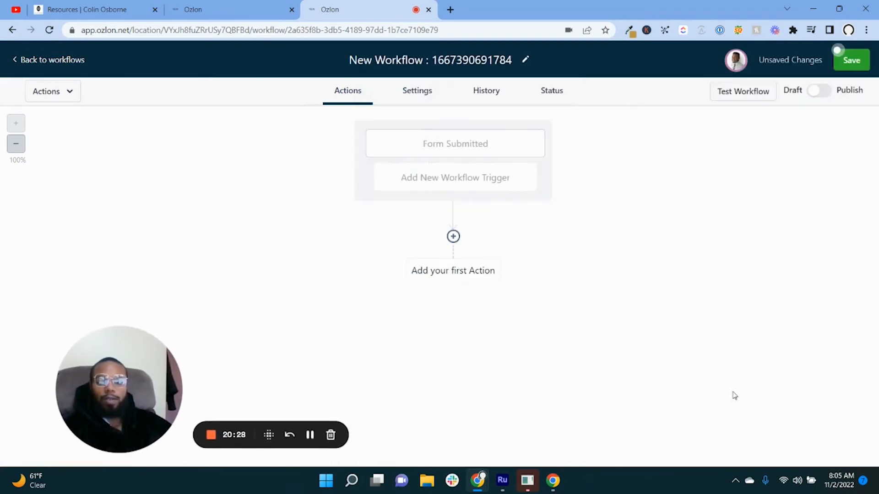
Add a Send Email action as the first action and load the "Welcome Email (username + password)" template into it.
{"action": "left_click", "coordinate": [454, 237]}
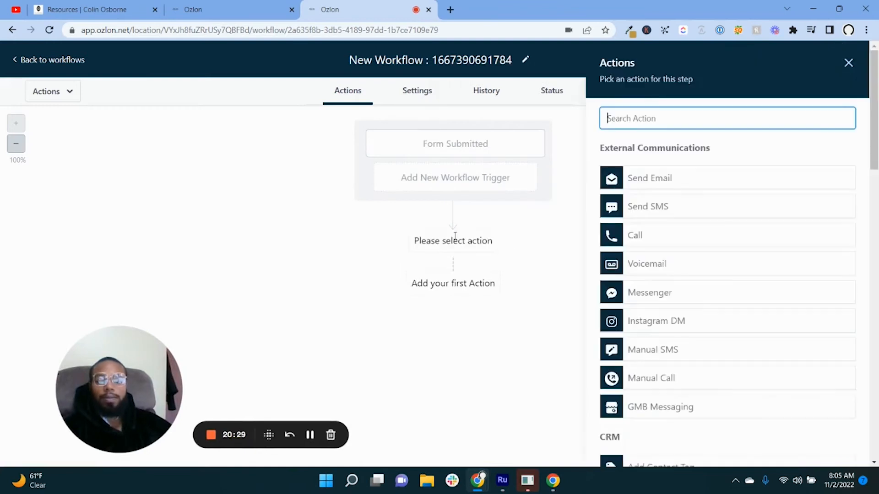
{"action": "left_click", "coordinate": [778, 185]}
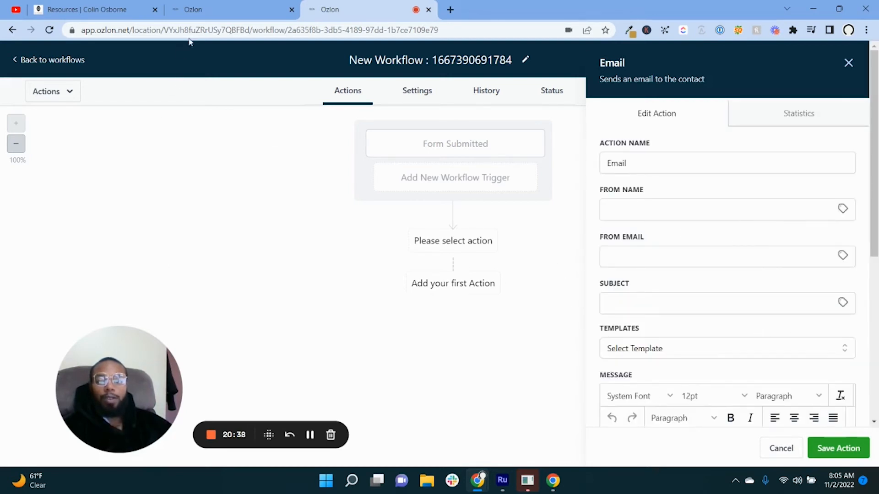
{"action": "left_click", "coordinate": [197, 9]}
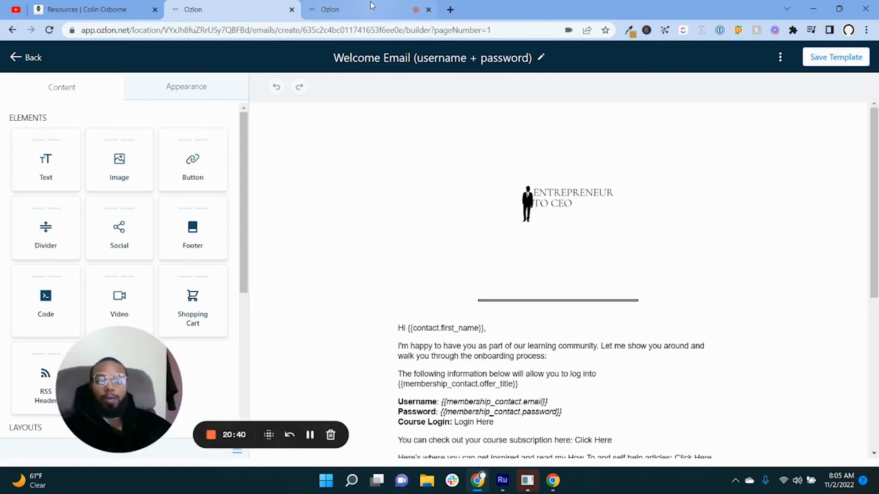
{"action": "left_click", "coordinate": [348, 13]}
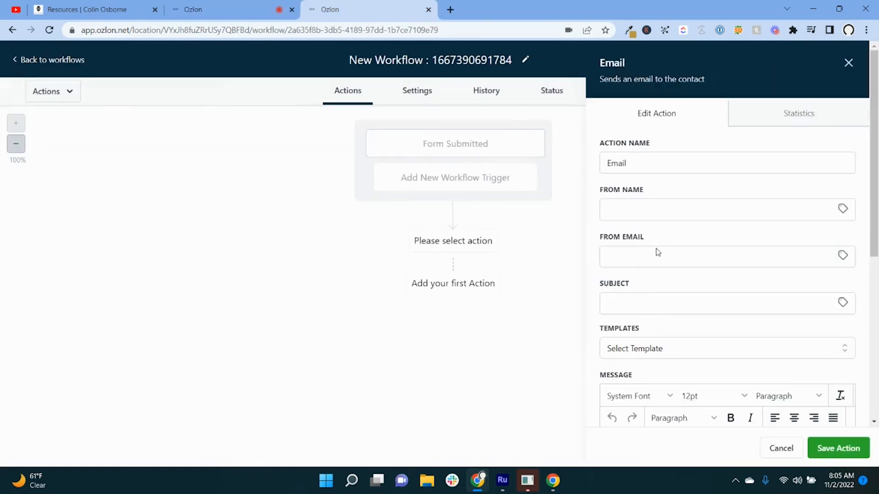
{"action": "left_click", "coordinate": [840, 355]}
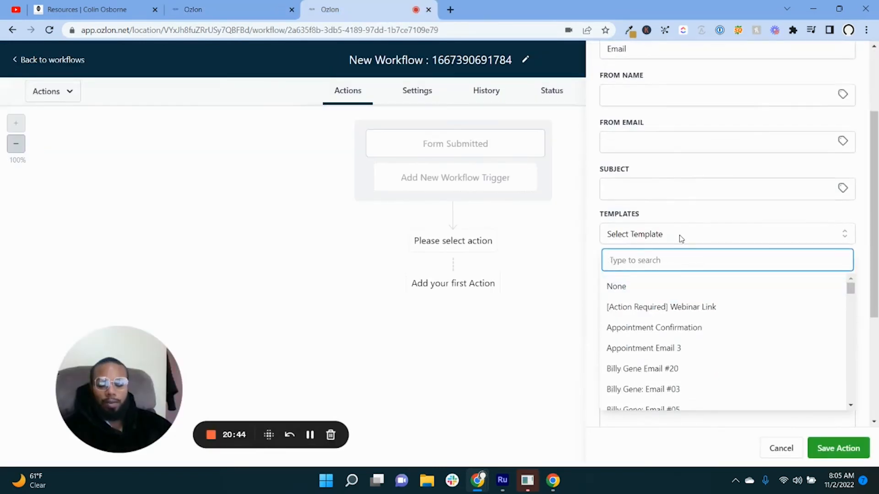
{"action": "type", "text": "welcom"}
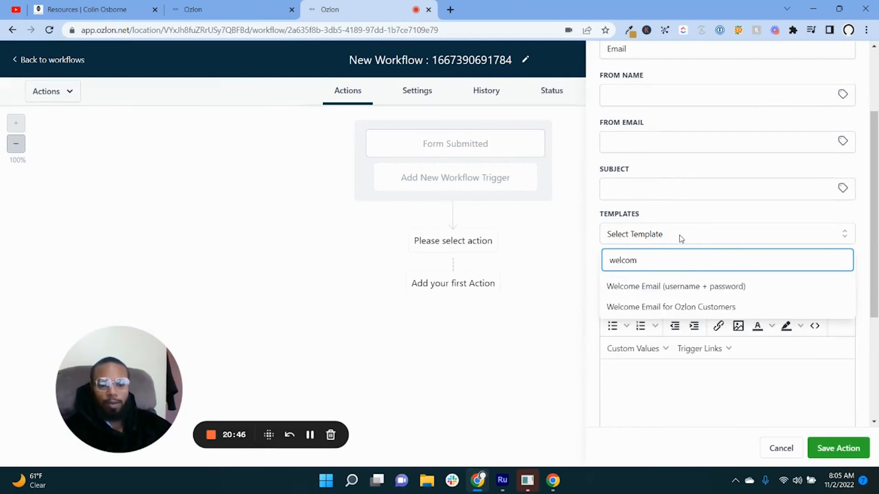
{"action": "left_click", "coordinate": [671, 288]}
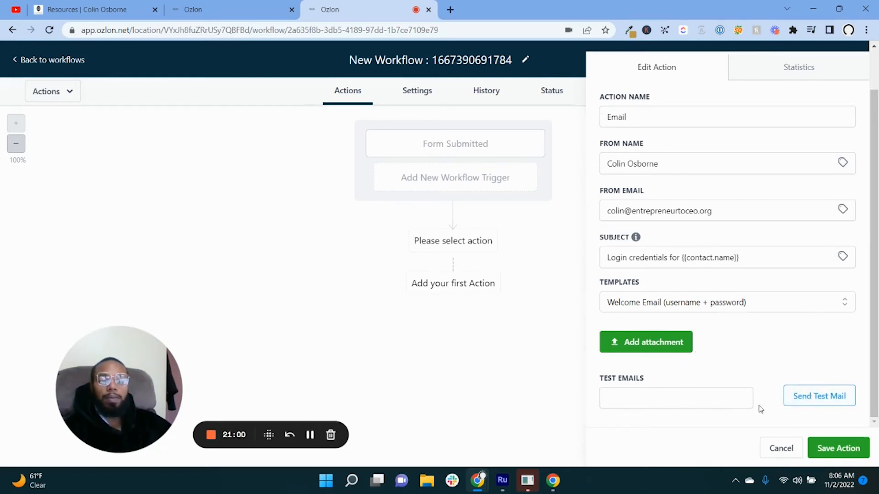
Open the file chooser for an email attachment, cancel it, and save the email action.
{"action": "left_click", "coordinate": [664, 351]}
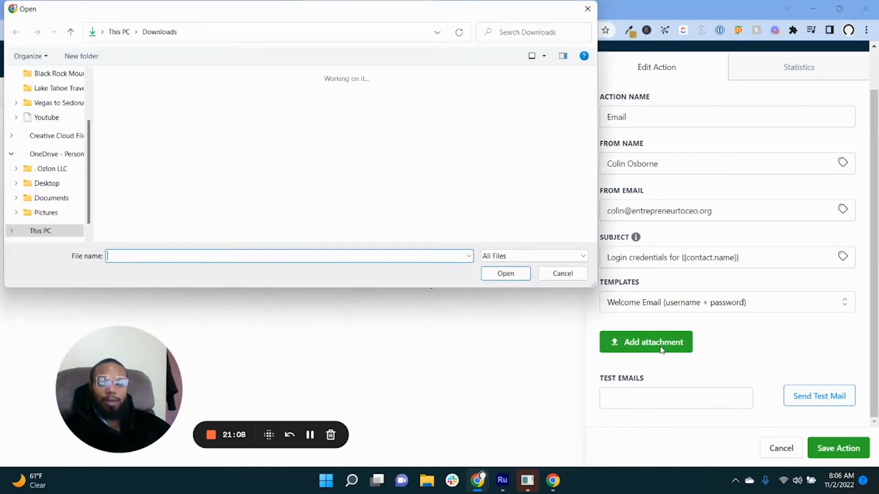
{"action": "left_click", "coordinate": [566, 278]}
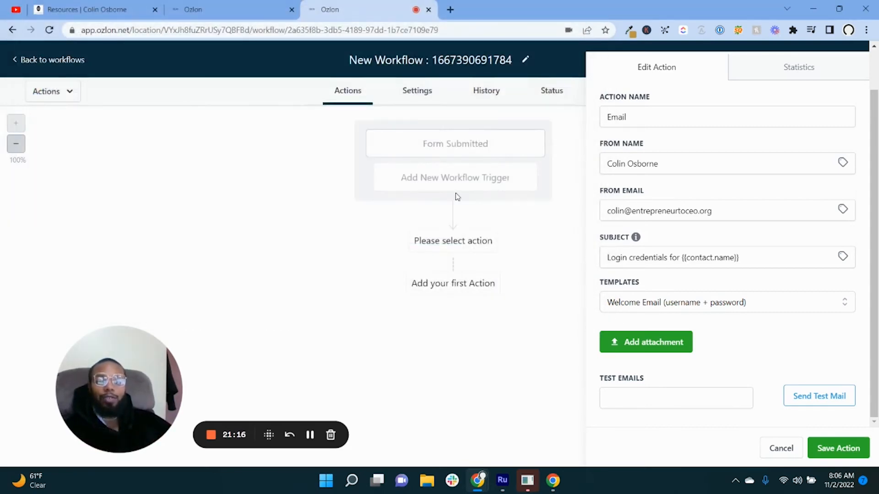
{"action": "left_click", "coordinate": [839, 448]}
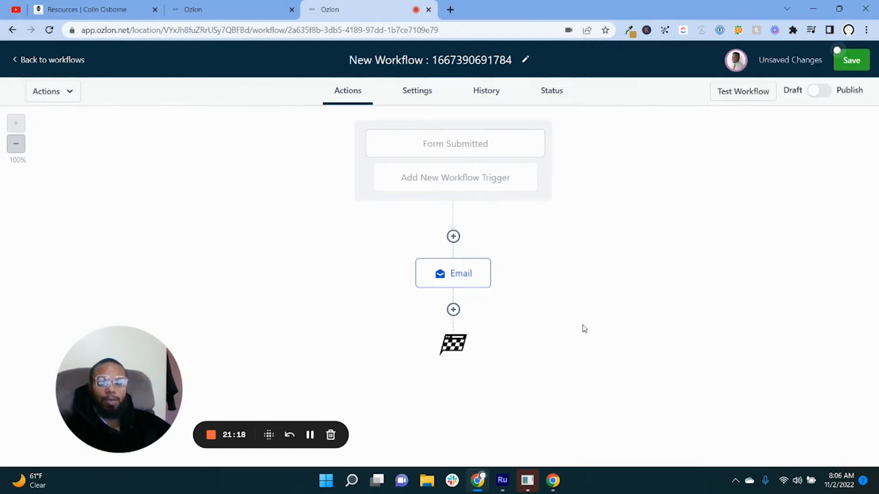
Rename the email action "Email Newsletter Series 1" and save it.
{"action": "left_click", "coordinate": [480, 277]}
{"action": "left_click", "coordinate": [672, 163]}
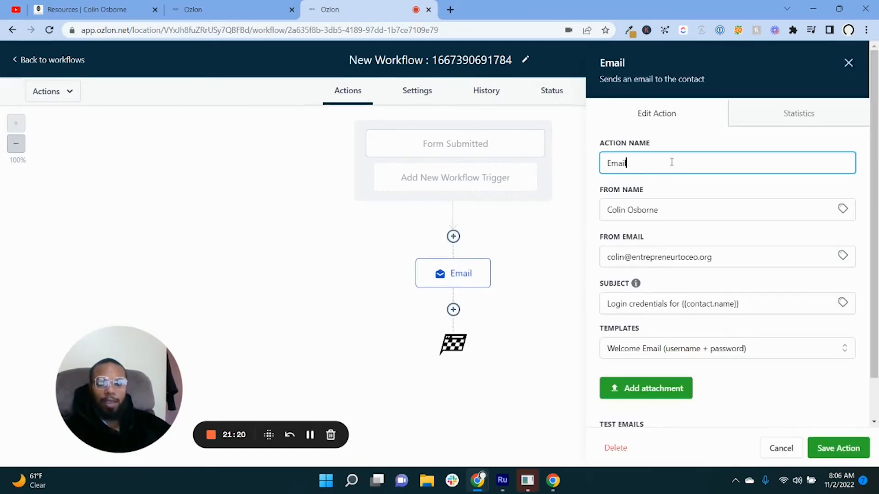
{"action": "double_click", "coordinate": [672, 162]}
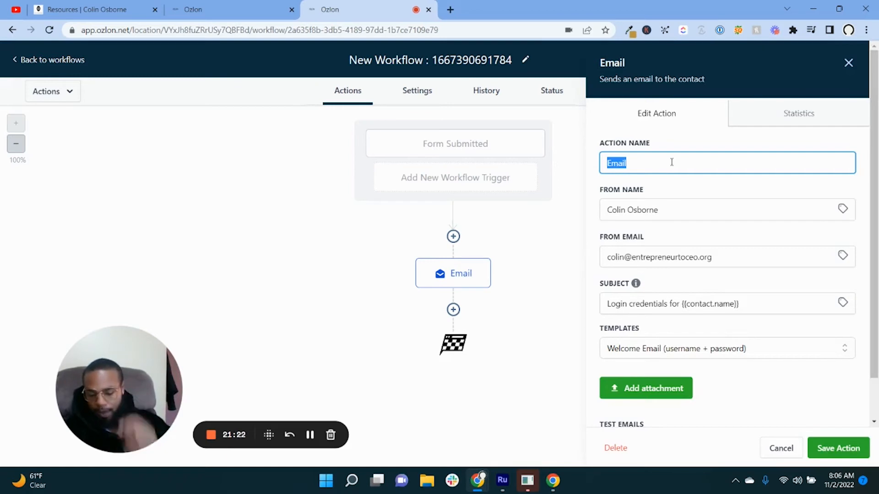
{"action": "type", "text": "Email Newslett"}
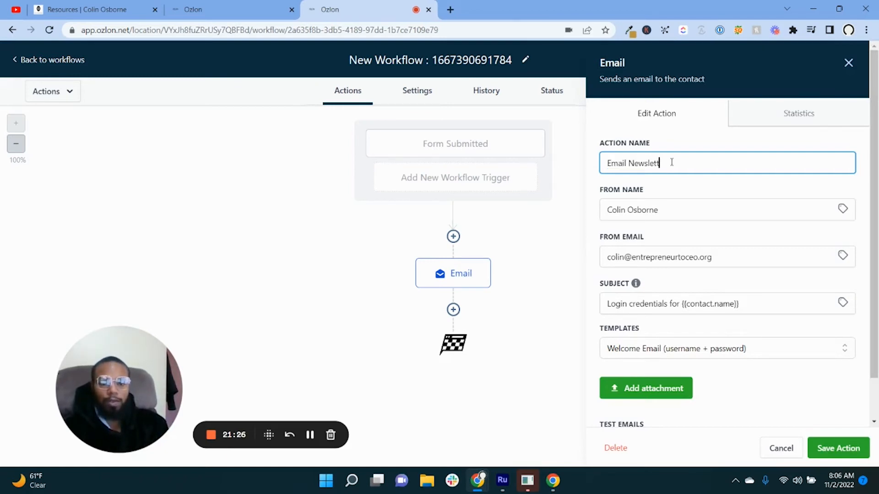
{"action": "type", "text": "er Series"}
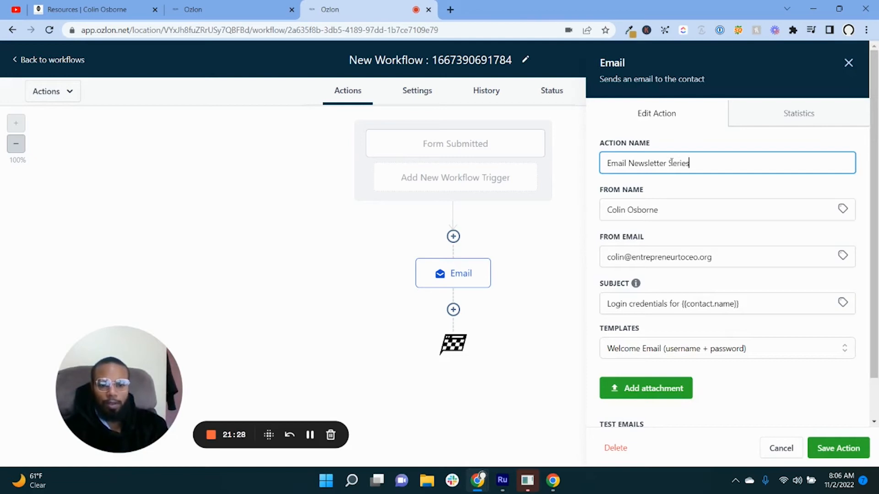
{"action": "type", "text": " par"}
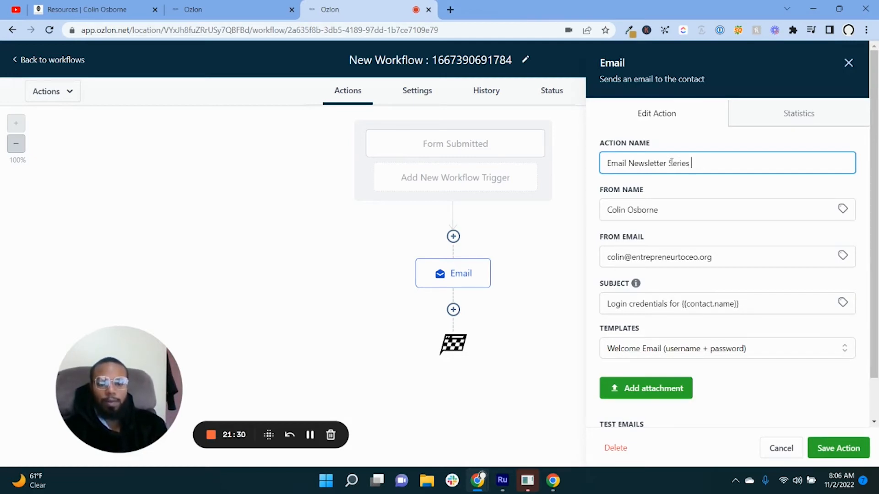
{"action": "left_click", "coordinate": [844, 450]}
Add a Wait action after the Email Newsletter Series 1 email and set its time delay to 30 minutes.
{"action": "left_click", "coordinate": [453, 309]}
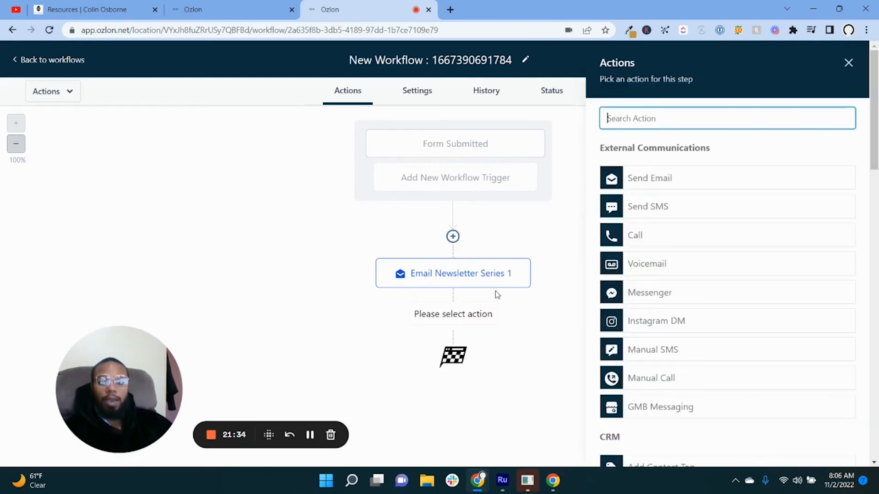
{"action": "scroll", "coordinate": [728, 167], "scroll_direction": "down", "scroll_amount": 15}
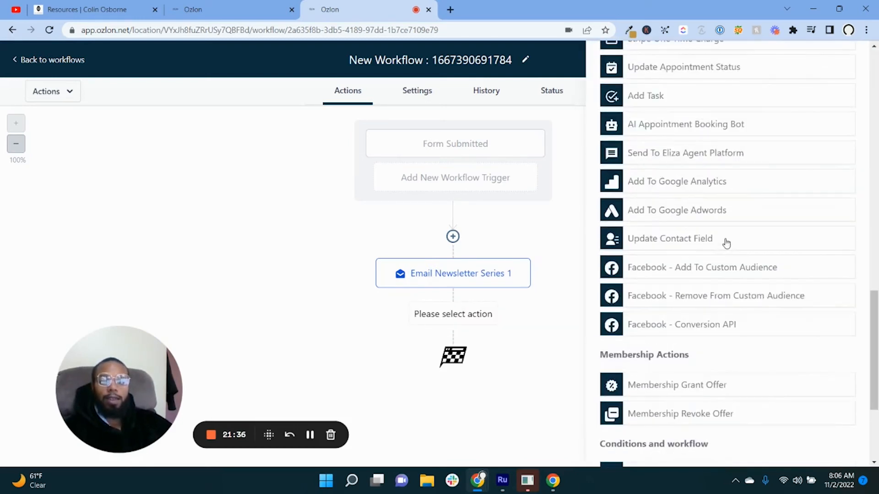
{"action": "scroll", "coordinate": [707, 310], "scroll_direction": "down", "scroll_amount": 3}
{"action": "left_click", "coordinate": [654, 339]}
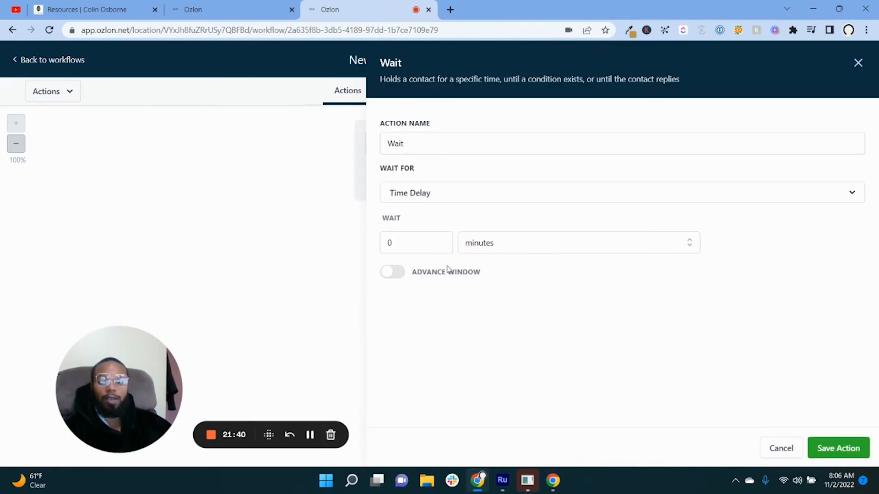
{"action": "left_click", "coordinate": [413, 244]}
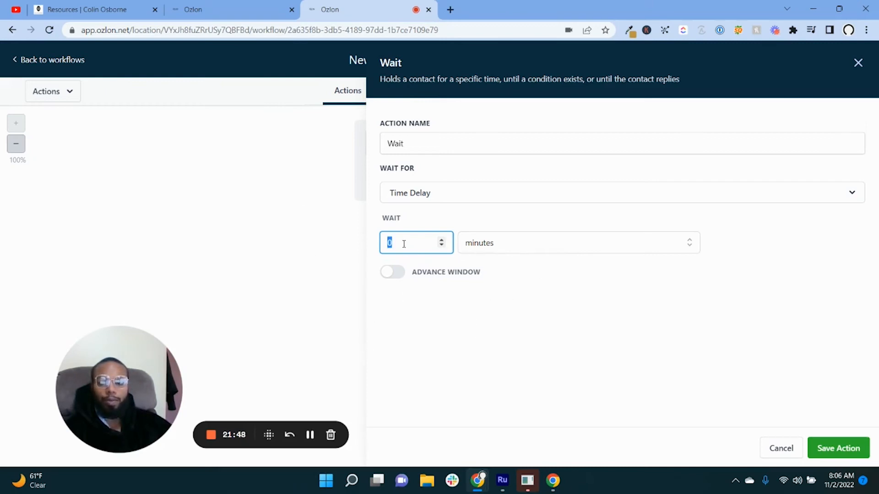
{"action": "type", "text": "30"}
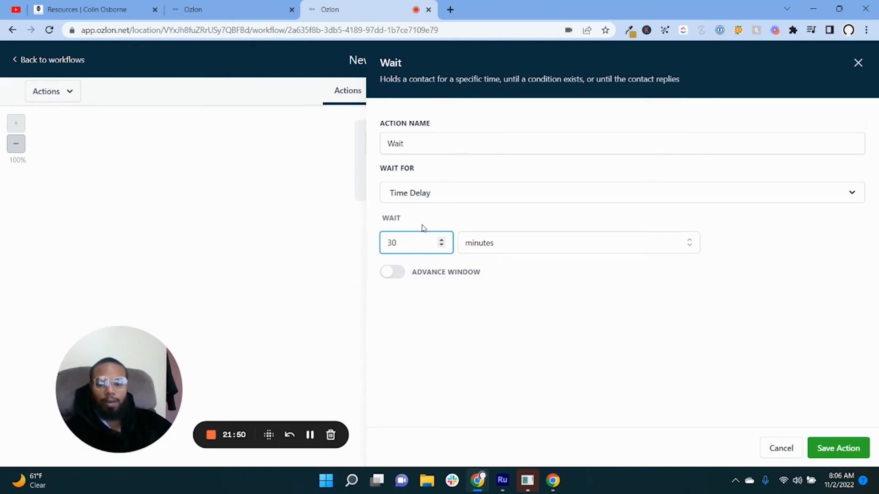
{"action": "left_click", "coordinate": [466, 227]}
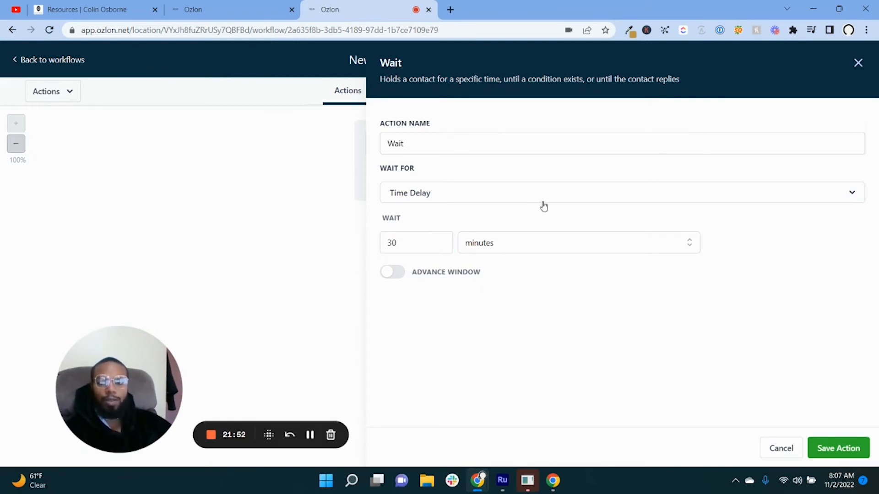
Review the time-based and CRM event options the wait can use, keep Time Delay, and save the wait action.
{"action": "left_click", "coordinate": [560, 202]}
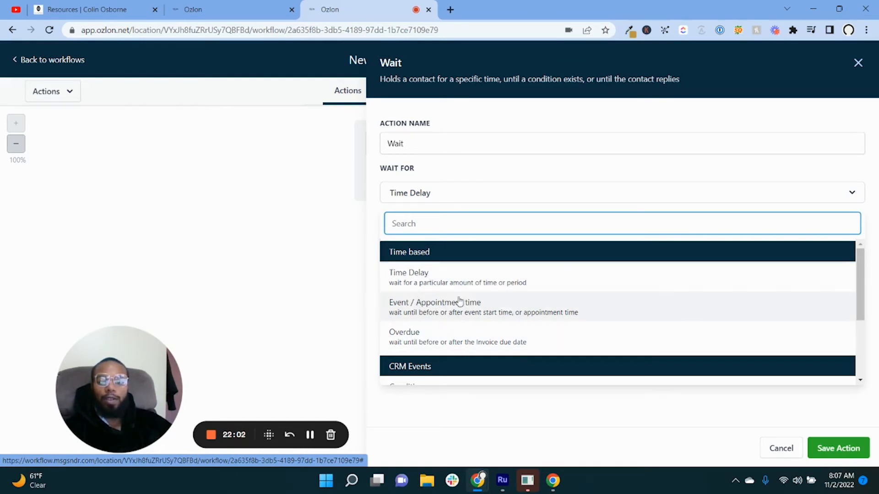
{"action": "scroll", "coordinate": [458, 337], "scroll_direction": "down", "scroll_amount": 3}
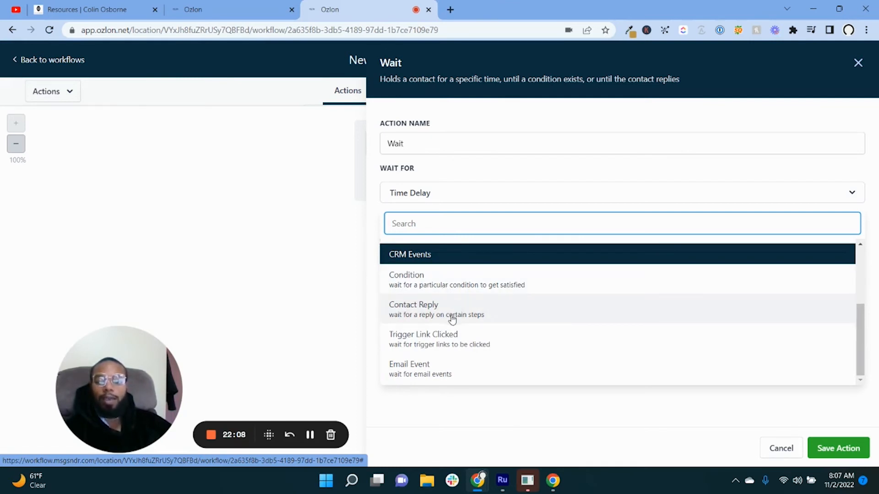
{"action": "left_click", "coordinate": [520, 172]}
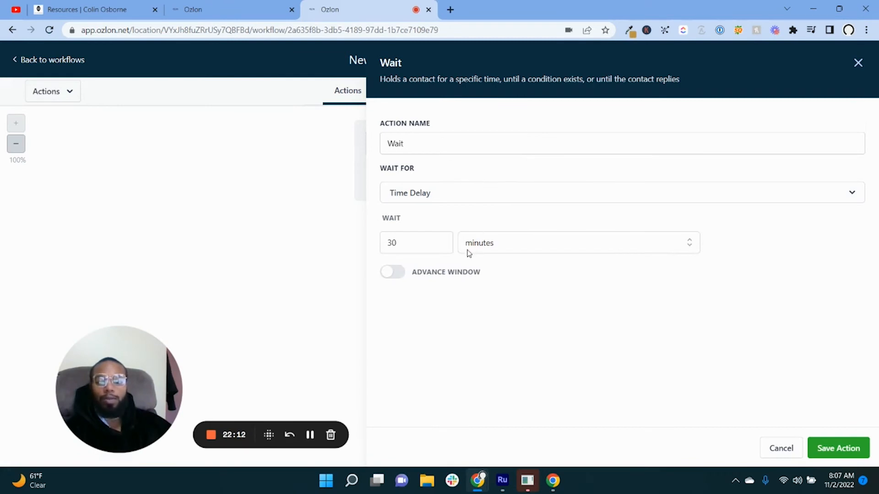
{"action": "left_click", "coordinate": [468, 198]}
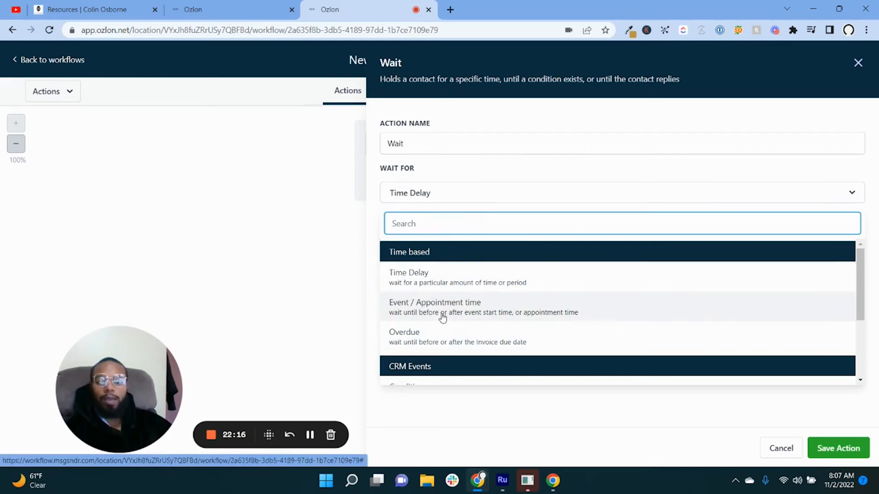
{"action": "left_click", "coordinate": [576, 182]}
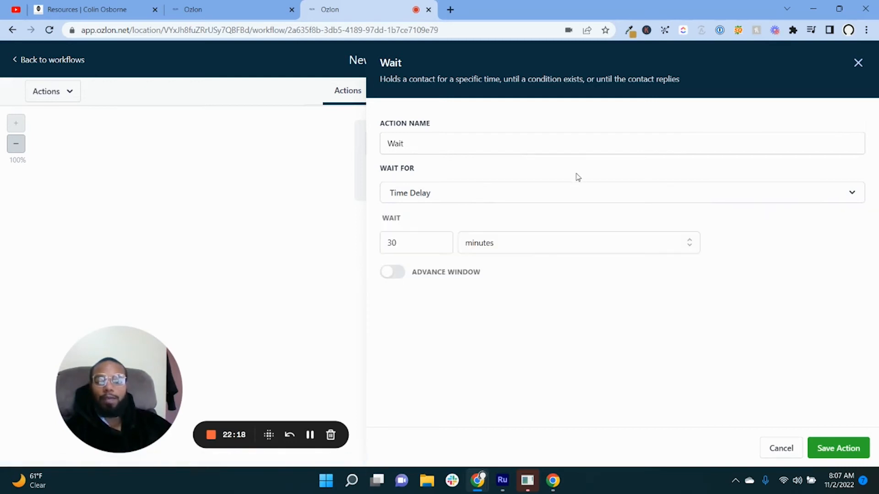
{"action": "left_click", "coordinate": [816, 459]}
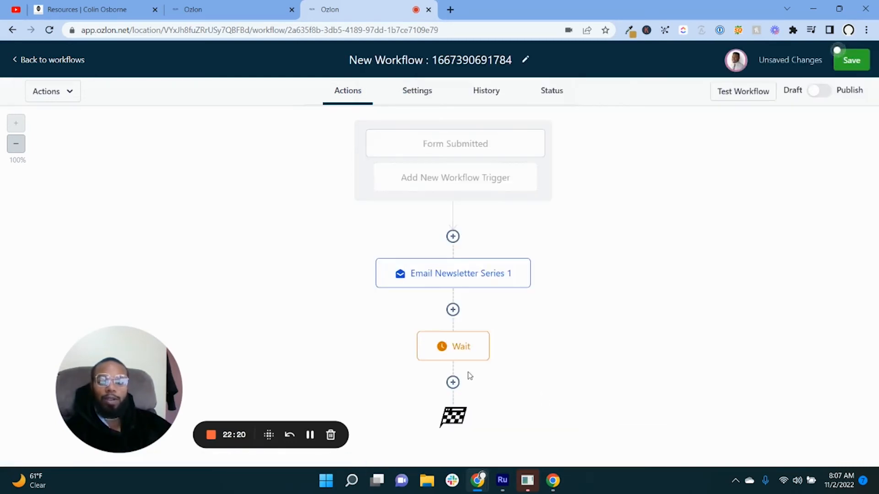
Rename the wait action "30 Minutes Time Delay" and save it.
{"action": "left_click", "coordinate": [452, 344]}
{"action": "left_click", "coordinate": [608, 148]}
{"action": "key", "text": "ctrl+a"}
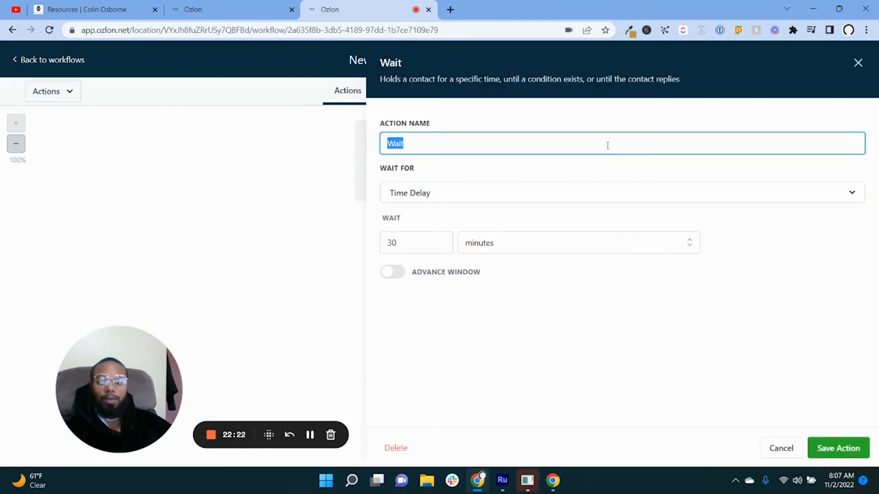
{"action": "type", "text": "30"}
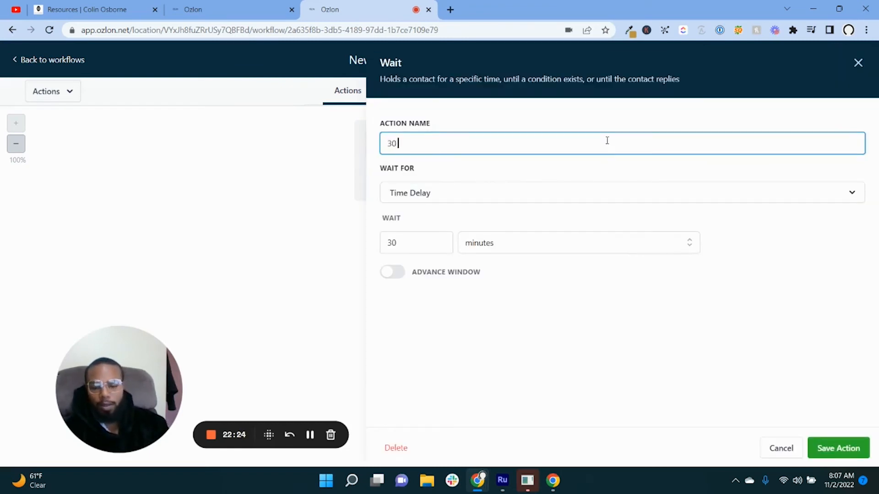
{"action": "type", "text": " Minutes "}
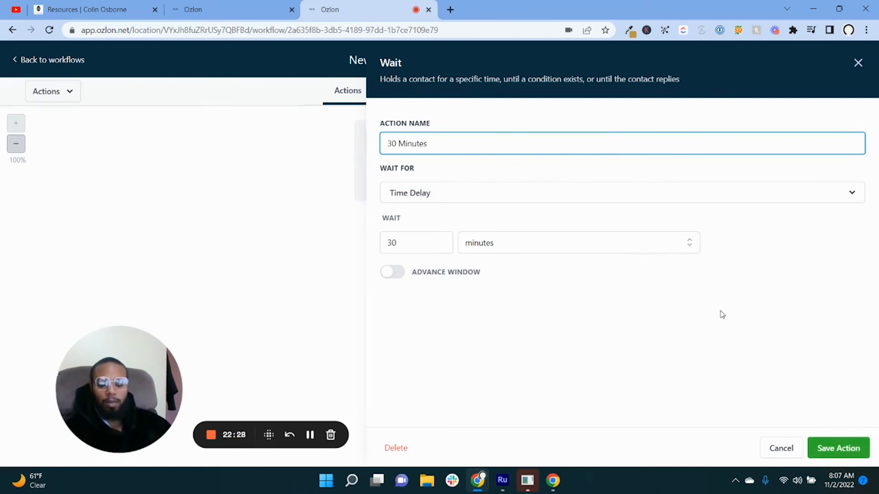
{"action": "type", "text": "Time Delaty"}
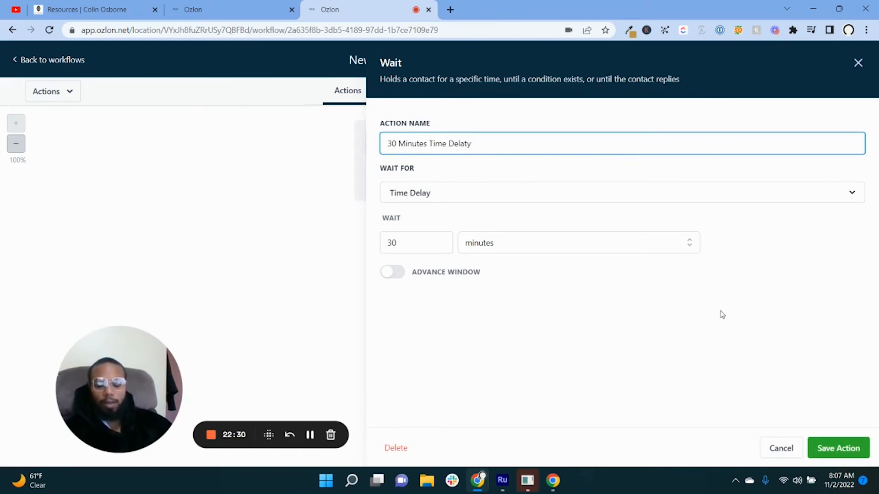
{"action": "key", "text": "BackSpace"}
{"action": "key", "text": "BackSpace"}
{"action": "type", "text": "y"}
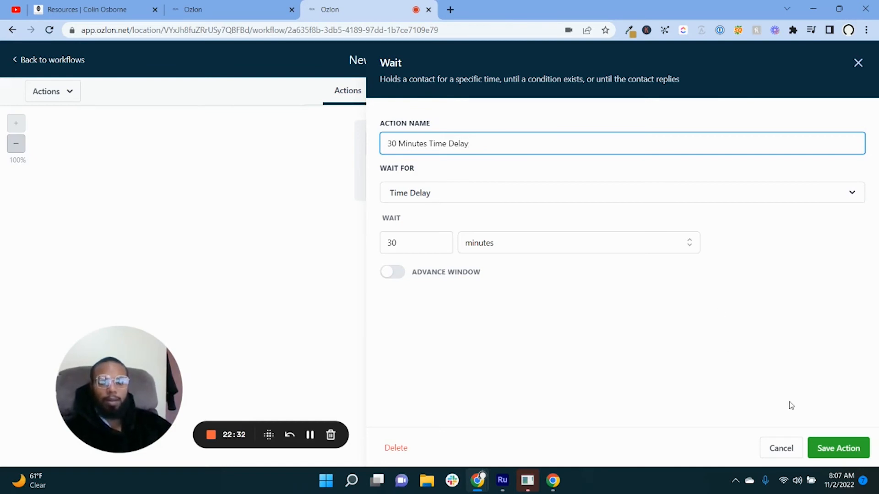
{"action": "left_click", "coordinate": [819, 441]}
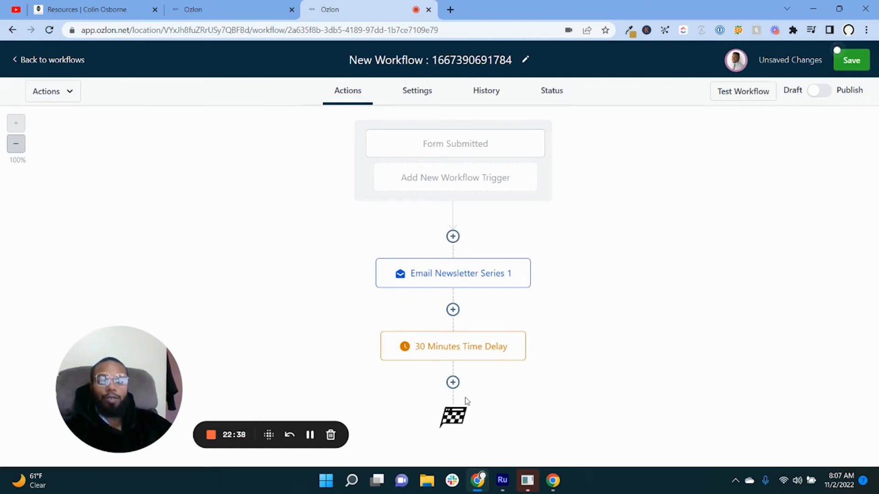
Add a Send Email action after the 30-minute delay, load the "Introduction + Whitelist Emails" template into it, and save it.
{"action": "left_click", "coordinate": [453, 383]}
{"action": "left_click", "coordinate": [644, 178]}
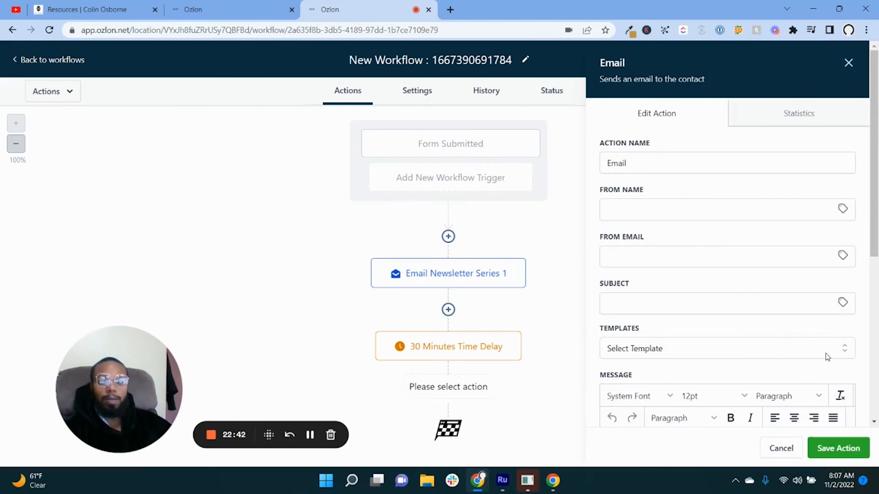
{"action": "left_click", "coordinate": [826, 353]}
{"action": "scroll", "coordinate": [747, 367], "scroll_direction": "down", "scroll_amount": 5}
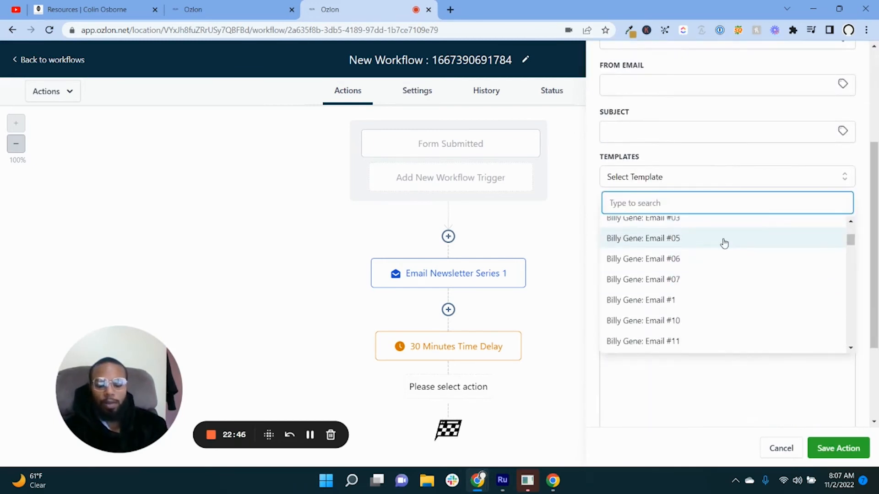
{"action": "type", "text": "intr"}
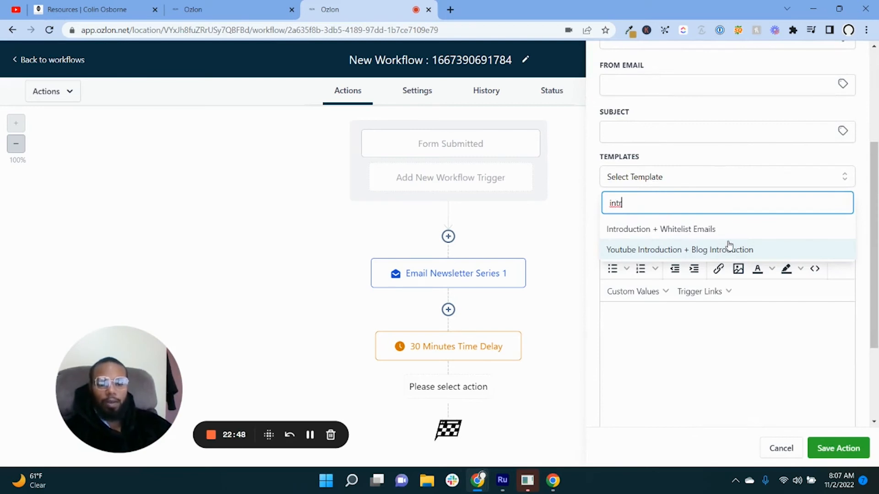
{"action": "left_click", "coordinate": [729, 230]}
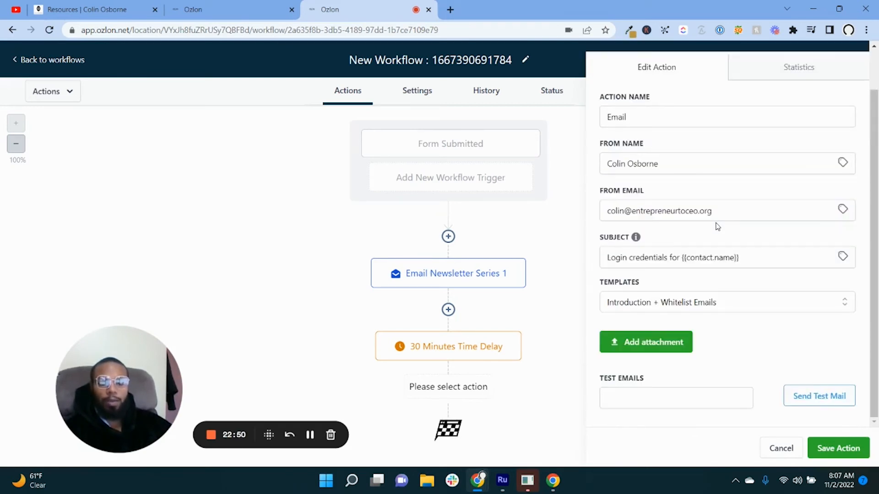
{"action": "left_click", "coordinate": [838, 449]}
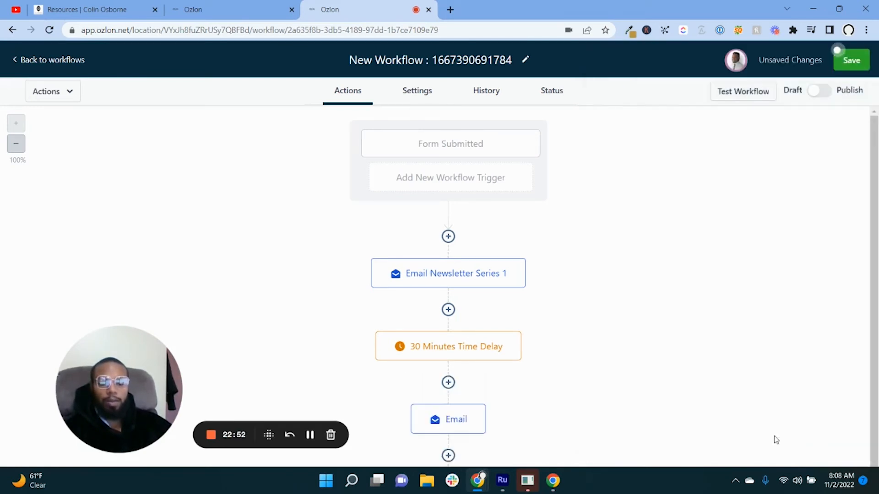
Rename the second email action "Whitelist" and save it.
{"action": "left_click", "coordinate": [445, 426]}
{"action": "left_click", "coordinate": [691, 159]}
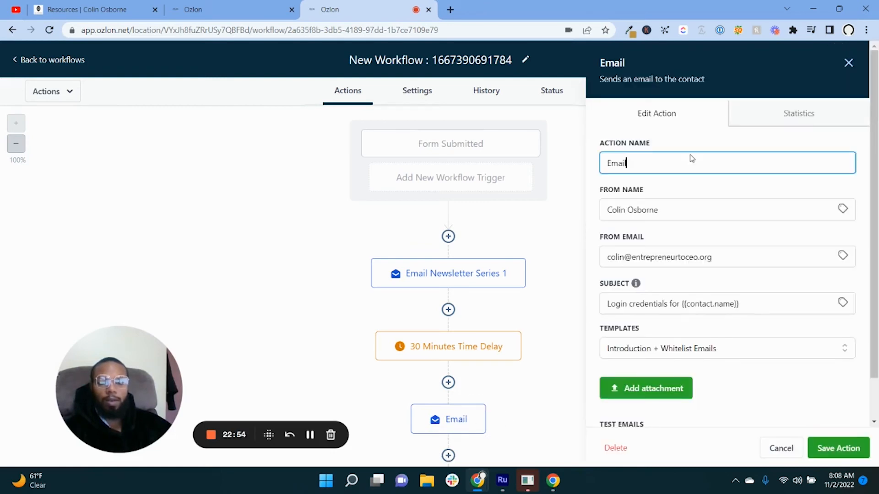
{"action": "double_click", "coordinate": [681, 159]}
{"action": "type", "text": "W"}
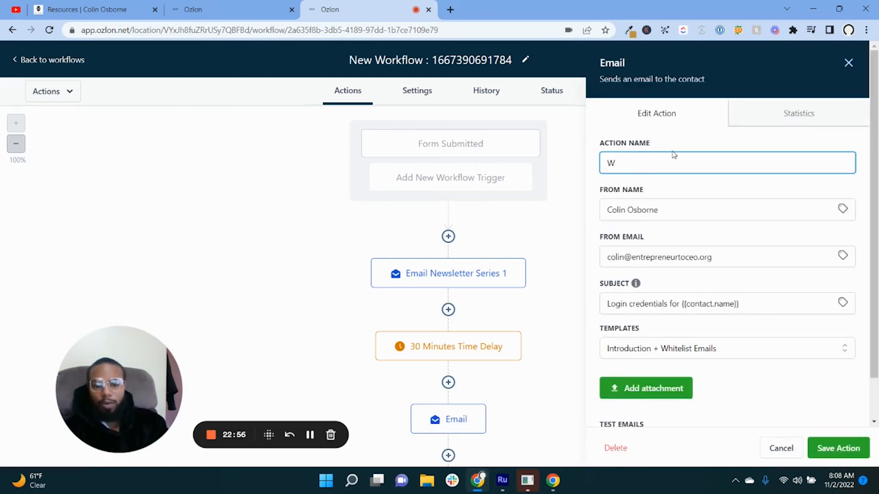
{"action": "type", "text": "hitelist"}
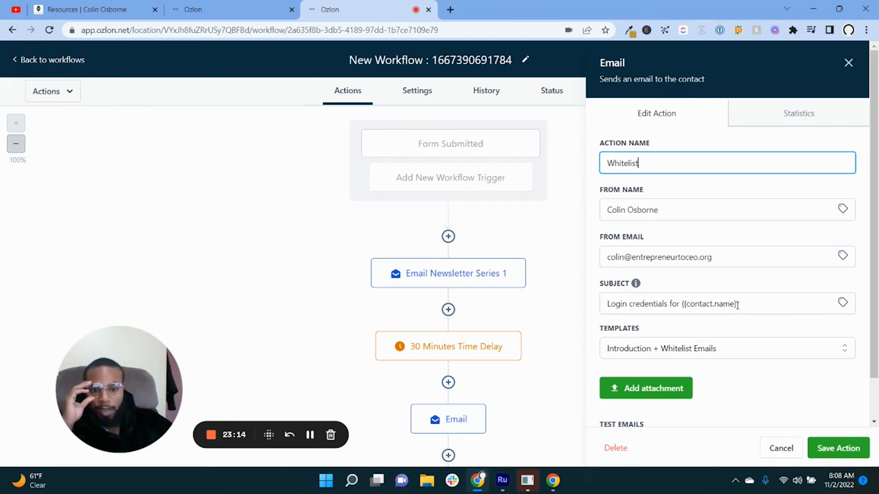
{"action": "left_click_drag", "start_coordinate": [625, 258], "coordinate": [612, 257]}
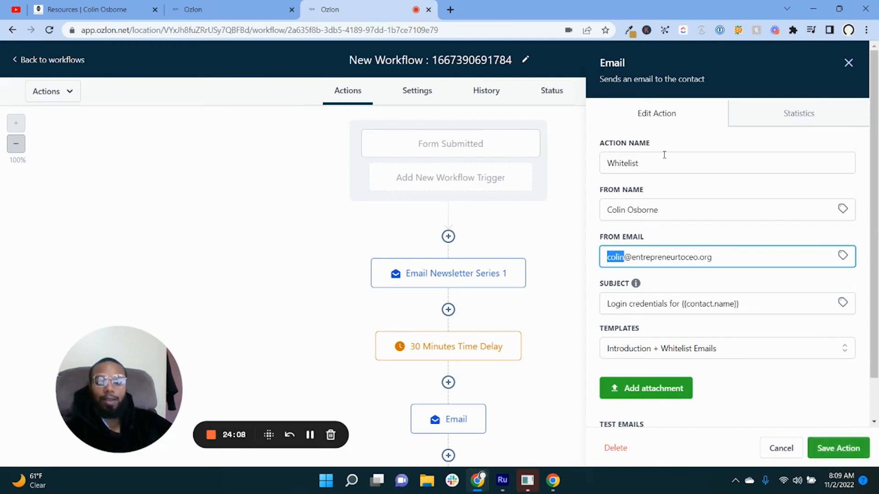
{"action": "left_click", "coordinate": [838, 448]}
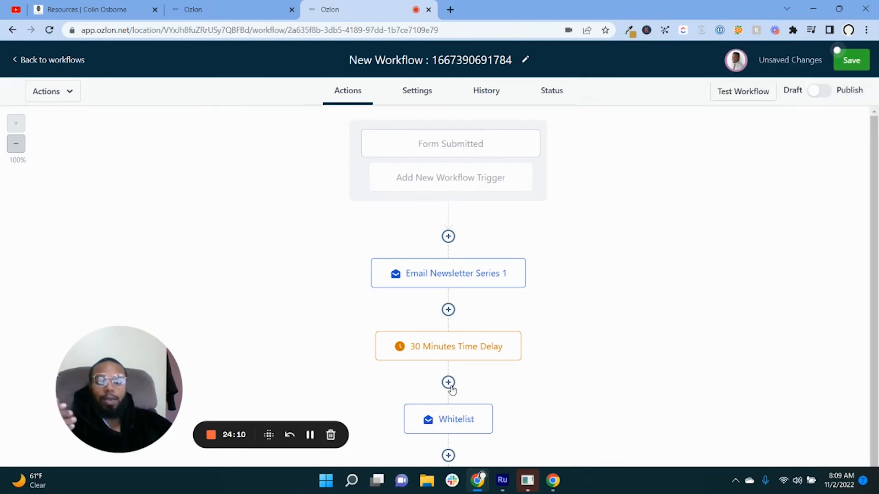
Add a Wait action with a 30-minute time delay after the Whitelist email and save it.
{"action": "left_click", "coordinate": [448, 455]}
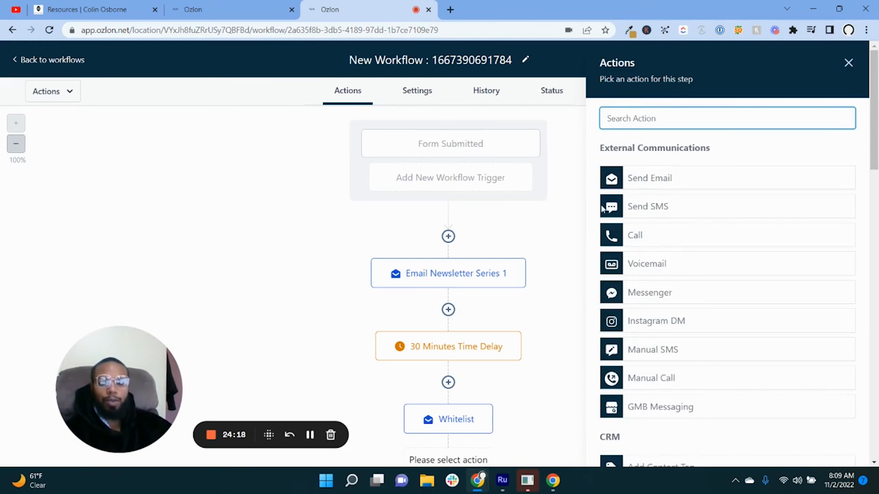
{"action": "scroll", "coordinate": [684, 276], "scroll_direction": "down", "scroll_amount": 3}
{"action": "scroll", "coordinate": [686, 270], "scroll_direction": "down", "scroll_amount": 1}
{"action": "scroll", "coordinate": [691, 252], "scroll_direction": "up", "scroll_amount": 5}
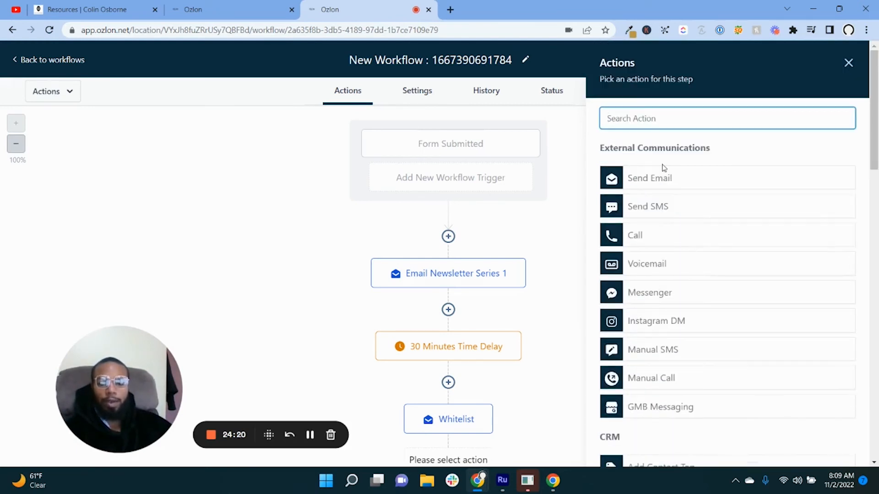
{"action": "type", "text": "wait"}
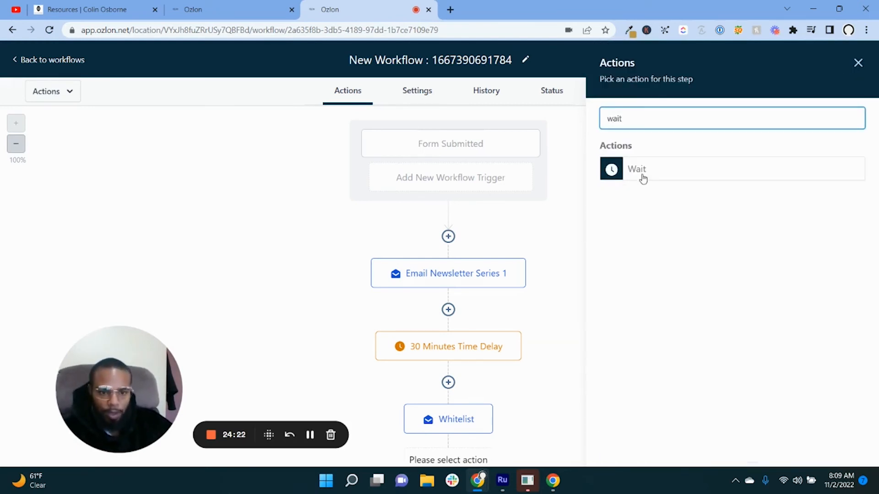
{"action": "left_click", "coordinate": [643, 177]}
{"action": "left_click", "coordinate": [432, 242]}
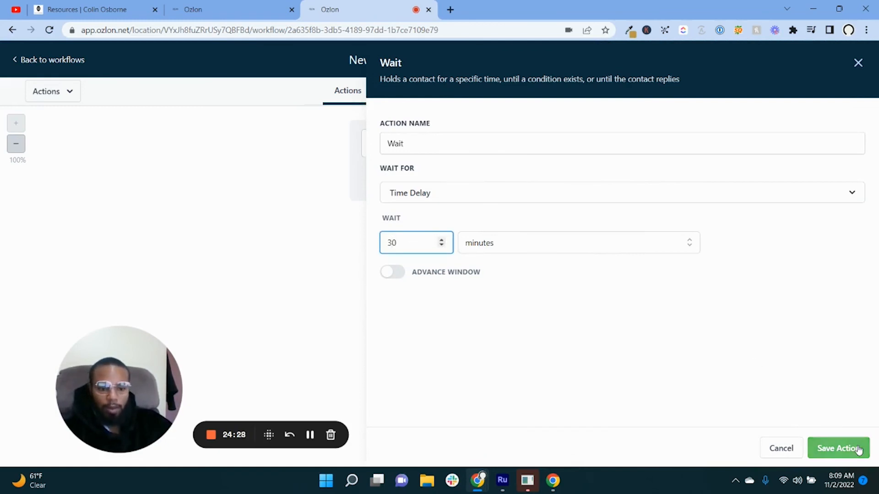
{"action": "left_click", "coordinate": [838, 448]}
Add a Send Email action after the second wait, load the "Youtube Introduction + Blog Introduction" template into it, and save it.
{"action": "scroll", "coordinate": [446, 366], "scroll_direction": "down", "scroll_amount": 3}
{"action": "left_click", "coordinate": [448, 392]}
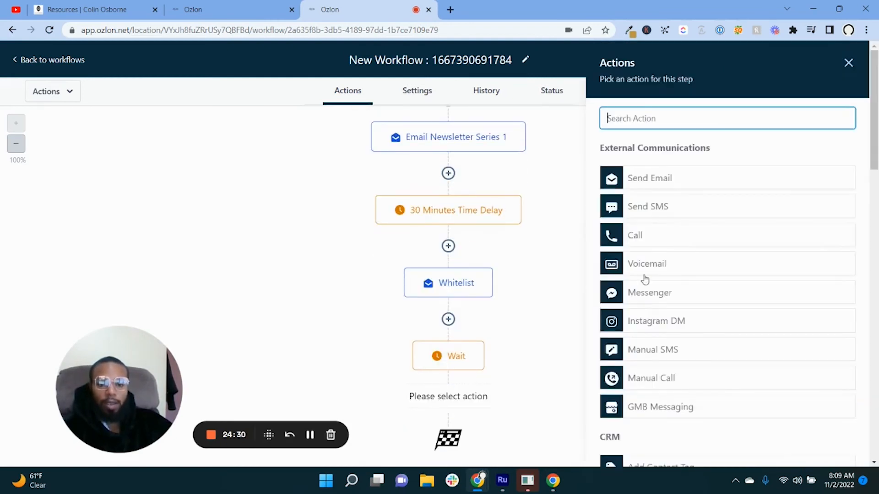
{"action": "left_click", "coordinate": [640, 183]}
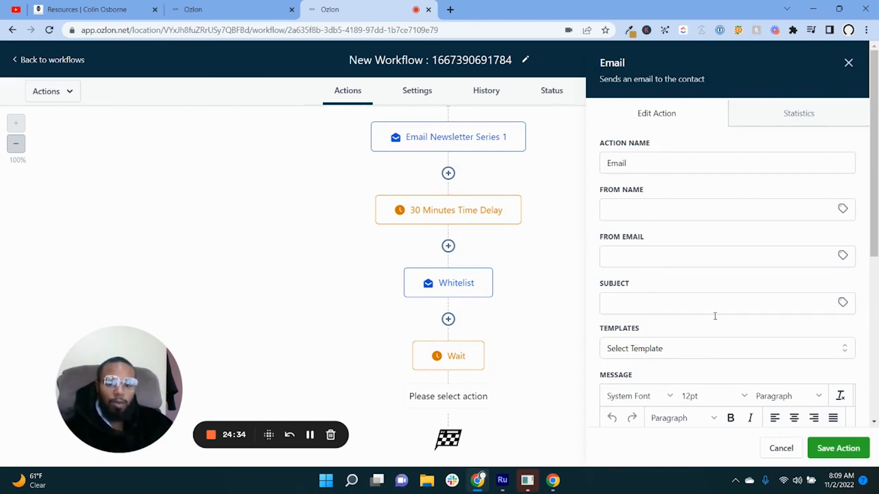
{"action": "left_click", "coordinate": [783, 352]}
{"action": "scroll", "coordinate": [727, 343], "scroll_direction": "down", "scroll_amount": 3}
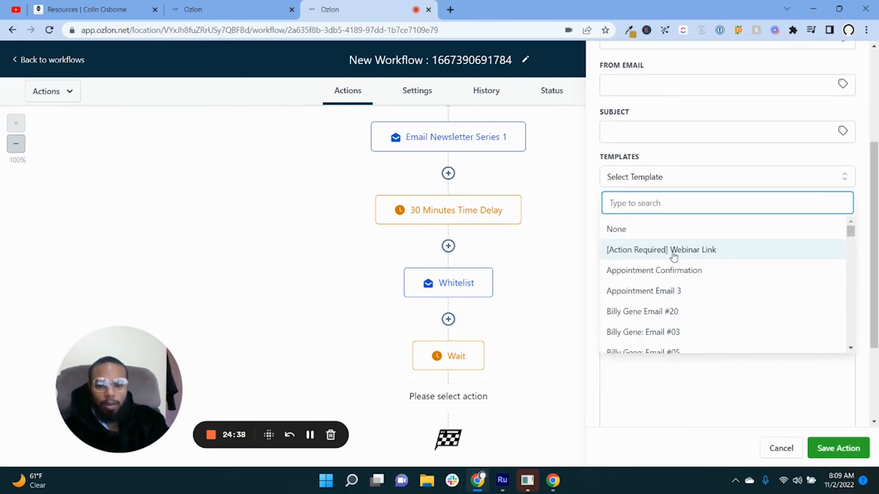
{"action": "type", "text": "intr"}
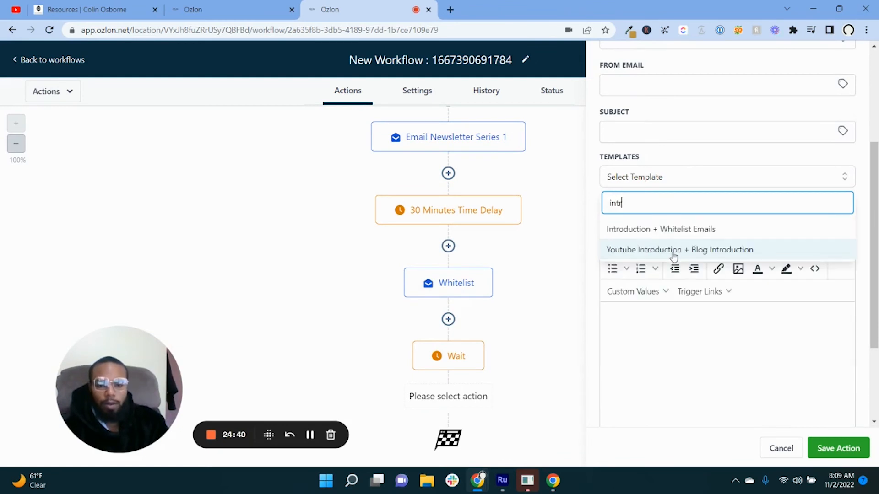
{"action": "left_click", "coordinate": [673, 250]}
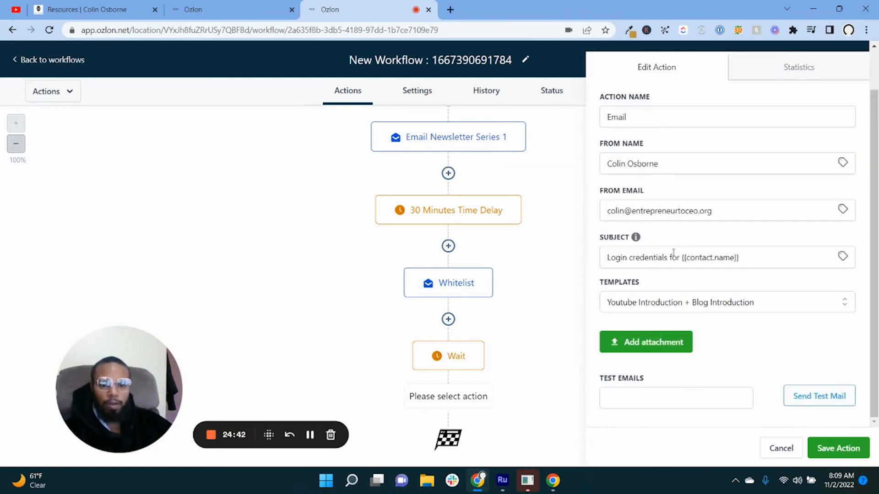
{"action": "left_click", "coordinate": [839, 449]}
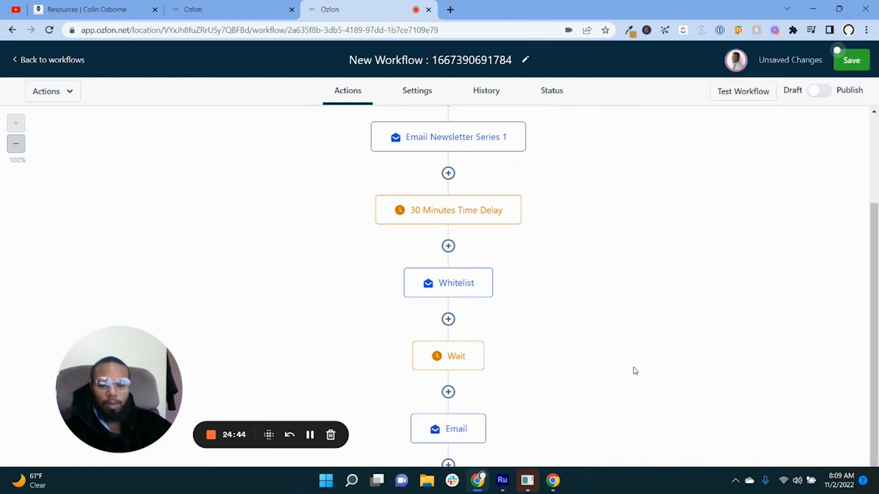
Open the new email action at the end of the workflow and rename it "Youtube Introduction".
{"action": "scroll", "coordinate": [556, 355], "scroll_direction": "down", "scroll_amount": 1}
{"action": "scroll", "coordinate": [484, 371], "scroll_direction": "up", "scroll_amount": 4}
{"action": "scroll", "coordinate": [447, 309], "scroll_direction": "down", "scroll_amount": 5}
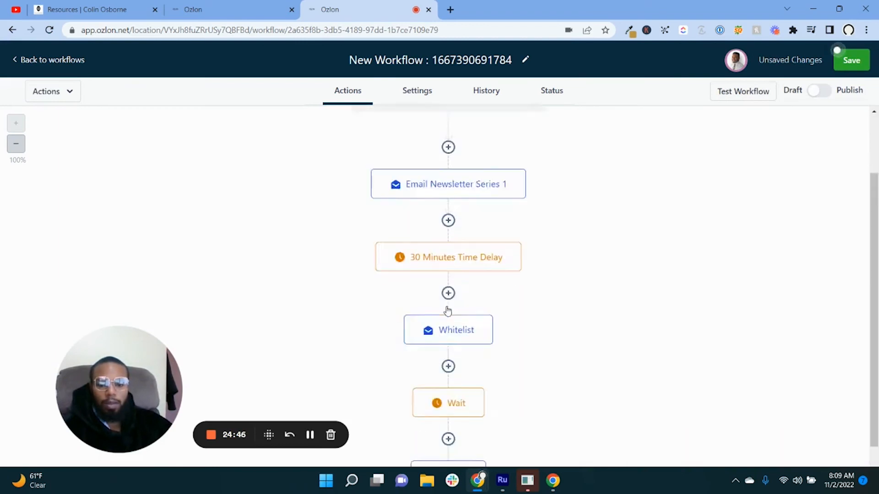
{"action": "left_click", "coordinate": [464, 370]}
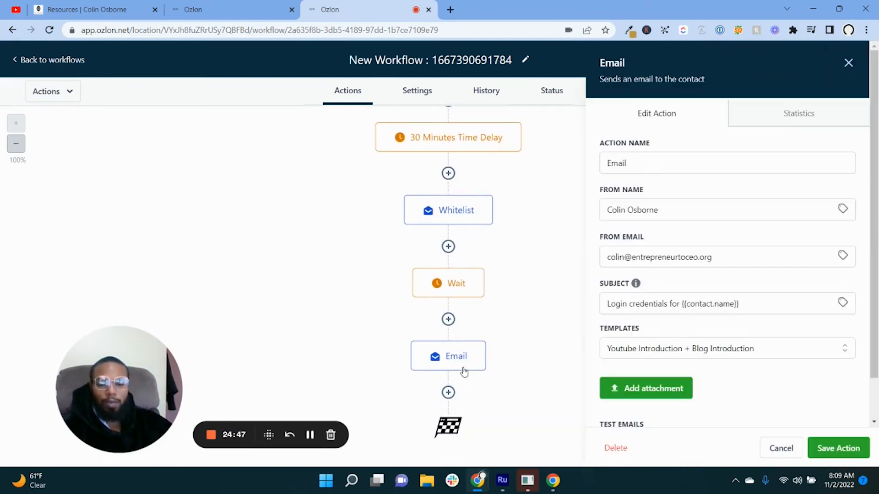
{"action": "double_click", "coordinate": [645, 168]}
{"action": "type", "text": "Youtube "}
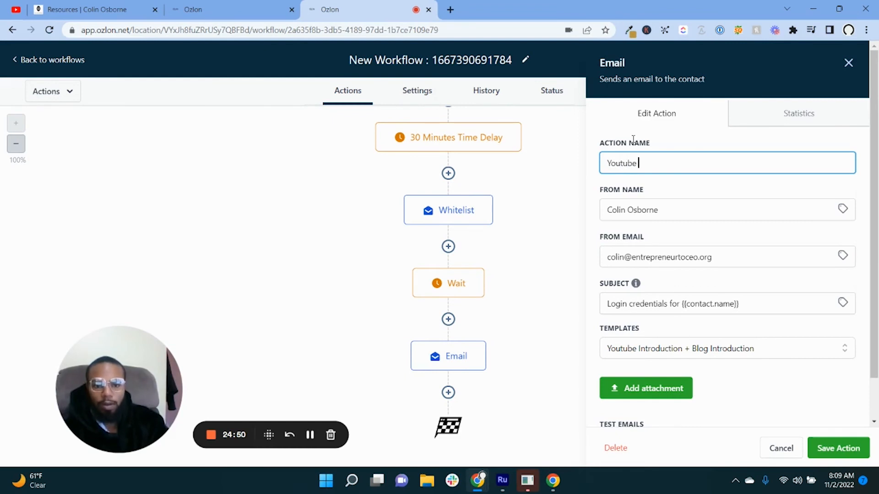
{"action": "type", "text": "Int"}
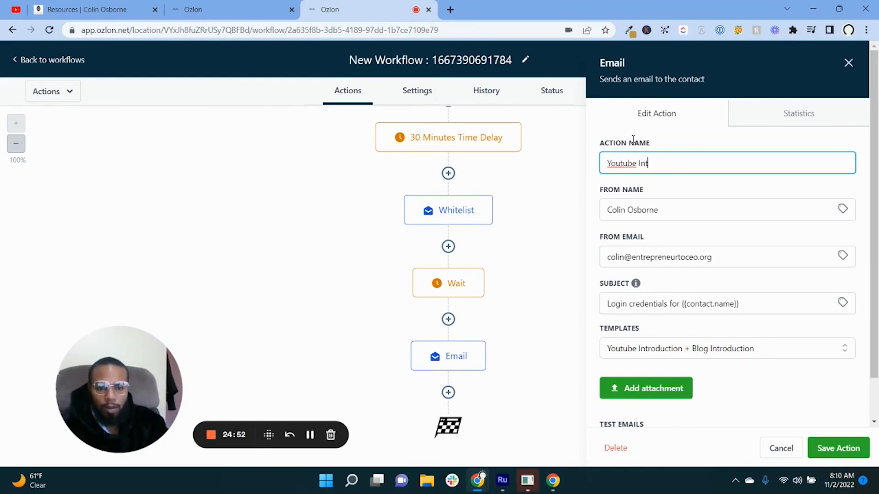
{"action": "type", "text": "roduction"}
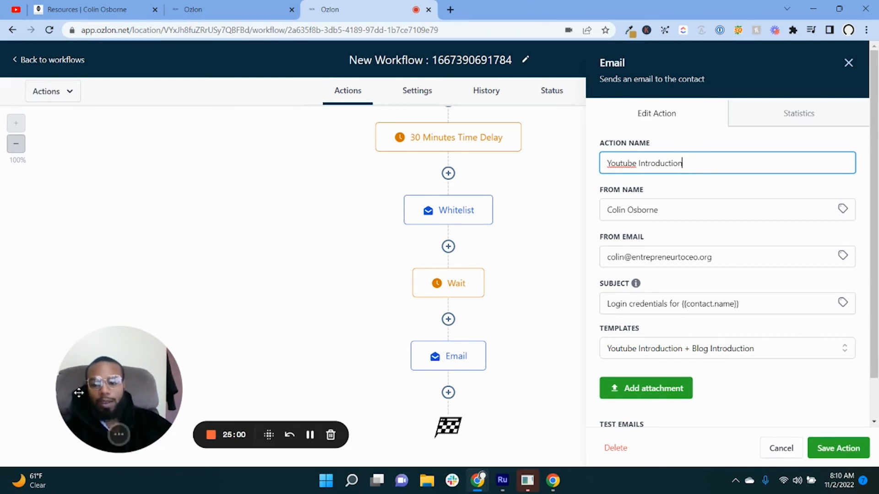
Open the template settings of the "Welcome Email (username + password)" template to review its sender, preview text and subject.
{"action": "left_click", "coordinate": [237, 11]}
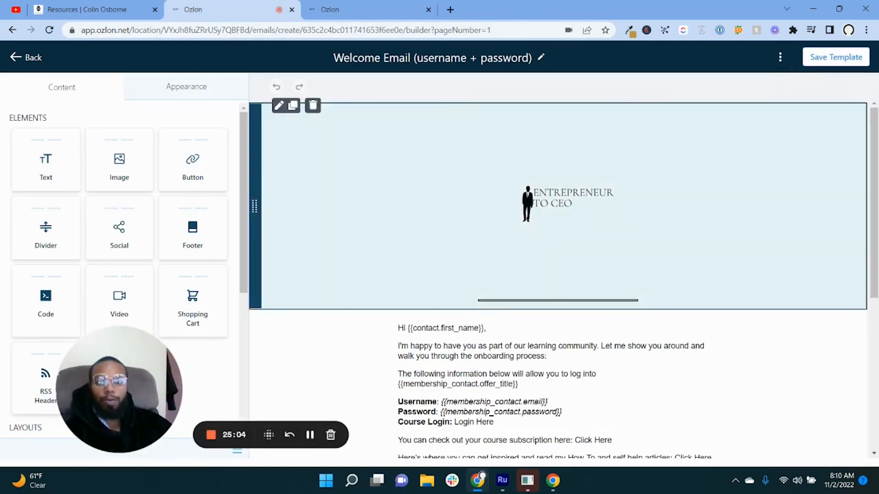
{"action": "left_click", "coordinate": [785, 60]}
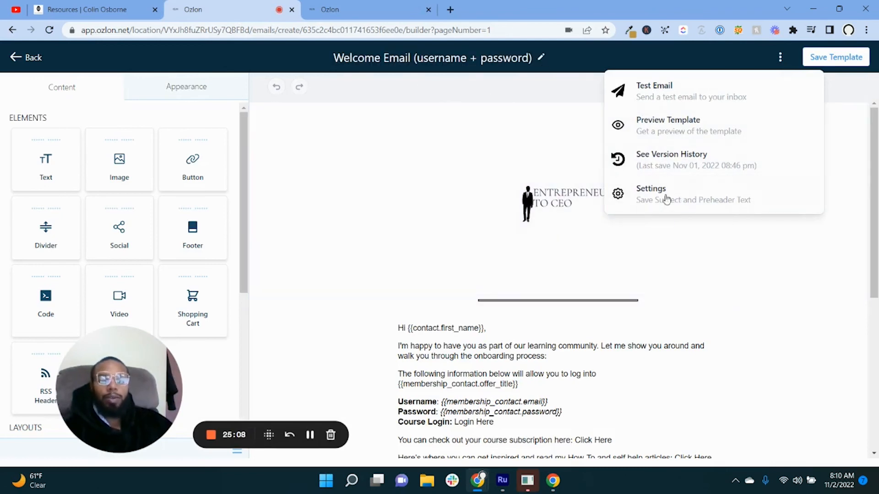
{"action": "left_click", "coordinate": [679, 206]}
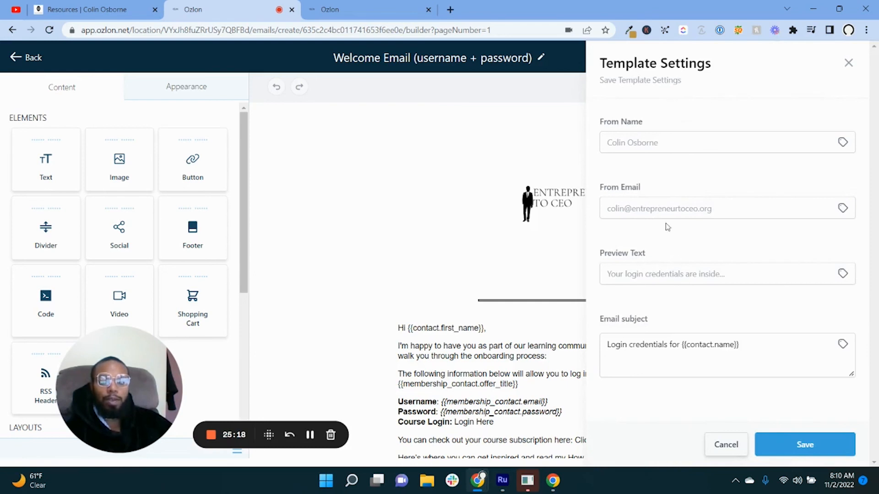
Return to the workflow, set the Youtube Introduction email's subject to "Subscribe Here {{contact.name}}", and save the action.
{"action": "left_click", "coordinate": [357, 9]}
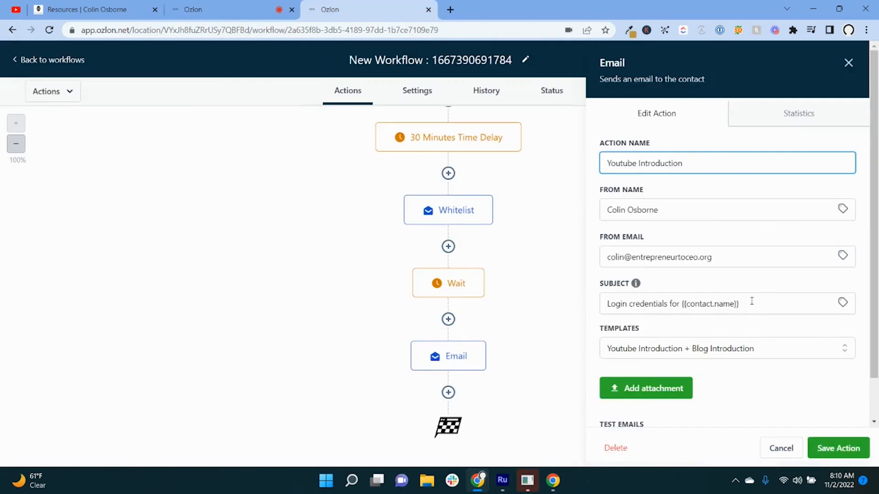
{"action": "triple_click", "coordinate": [648, 304]}
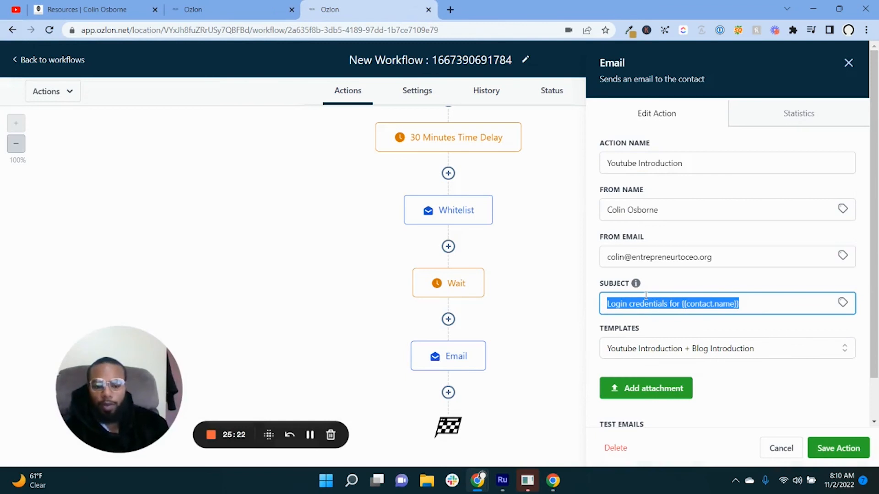
{"action": "left_click", "coordinate": [686, 304]}
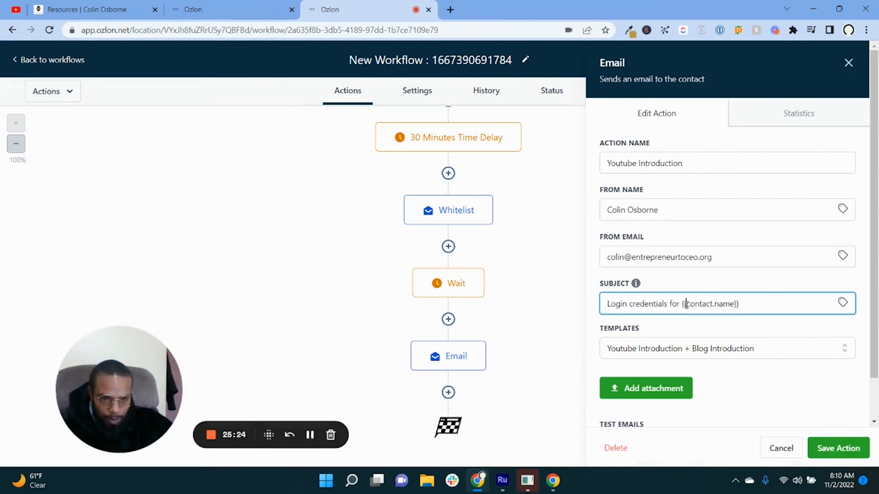
{"action": "left_click_drag", "start_coordinate": [684, 304], "coordinate": [496, 315]}
{"action": "key", "text": "BackSpace"}
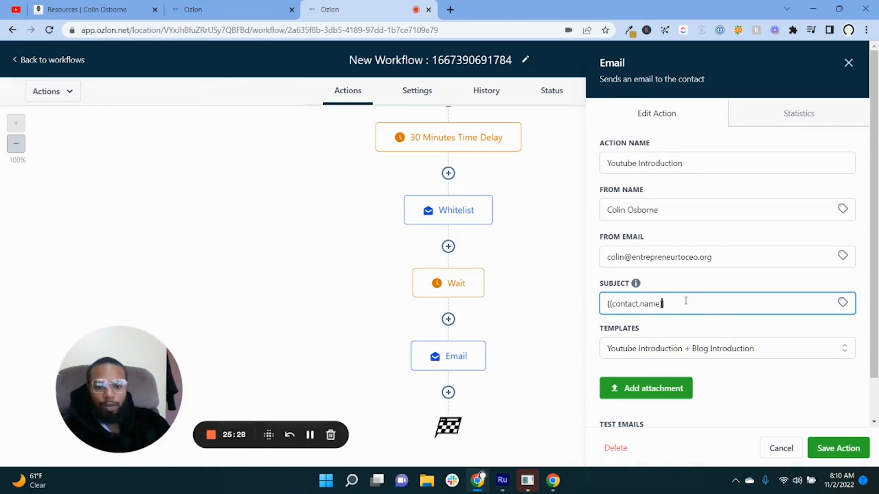
{"action": "type", "text": "Subsc"}
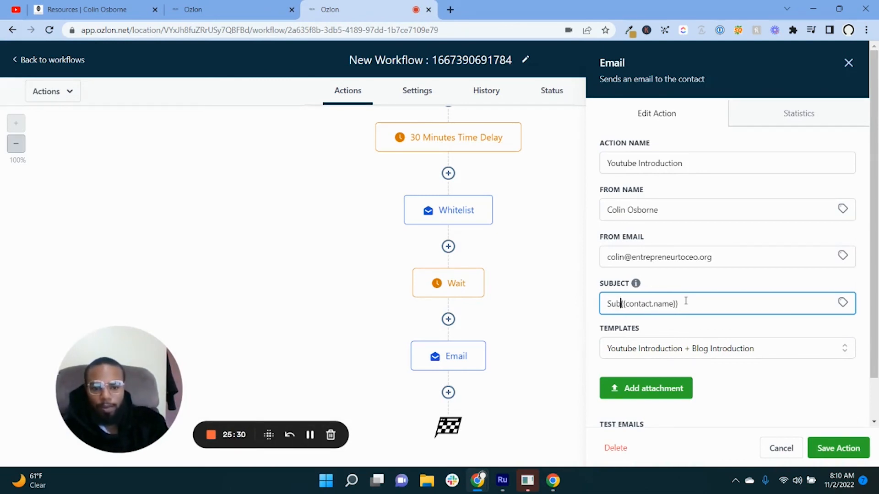
{"action": "type", "text": "ribe Here"}
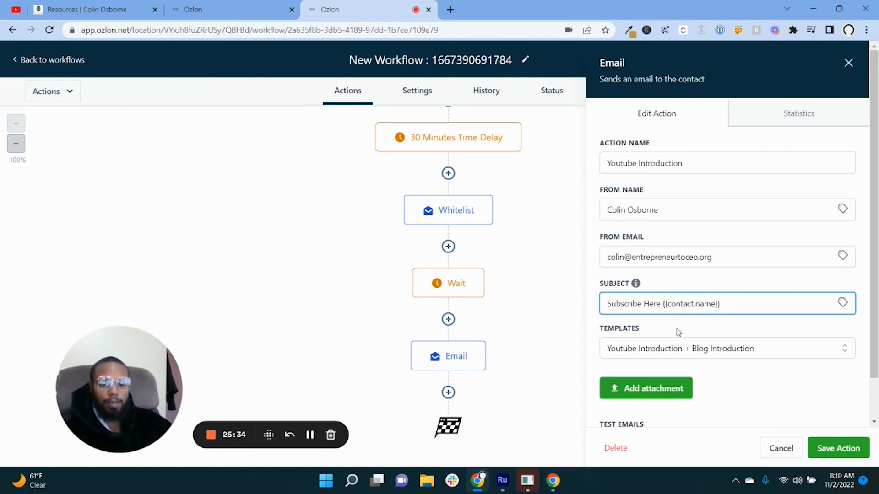
{"action": "left_click", "coordinate": [831, 447]}
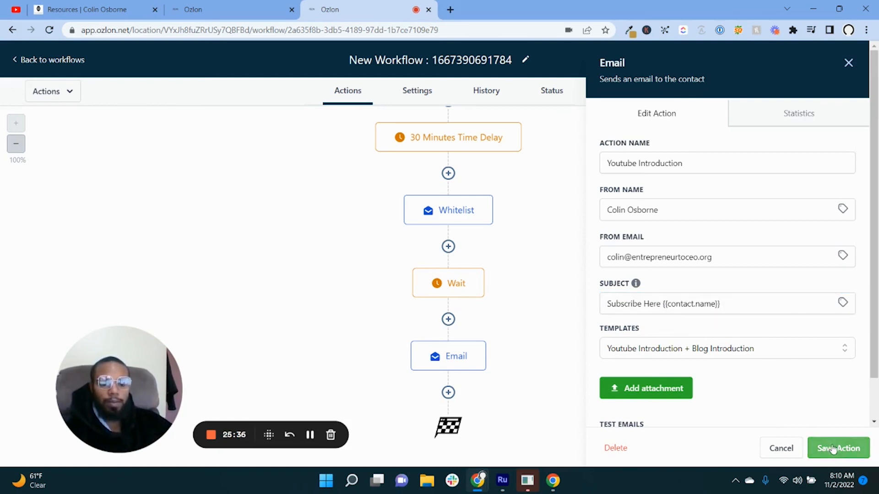
Publish the workflow, rename it "Newsletter Workflow", and save it.
{"action": "left_click", "coordinate": [820, 90]}
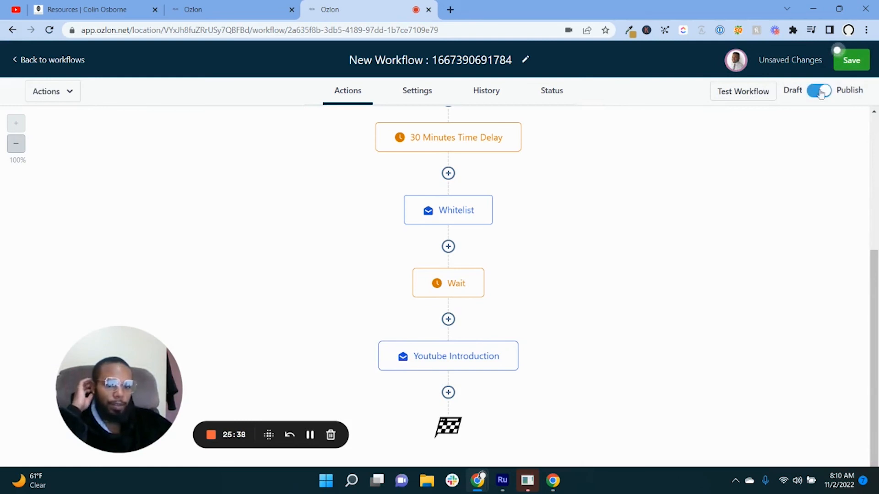
{"action": "left_click", "coordinate": [850, 60]}
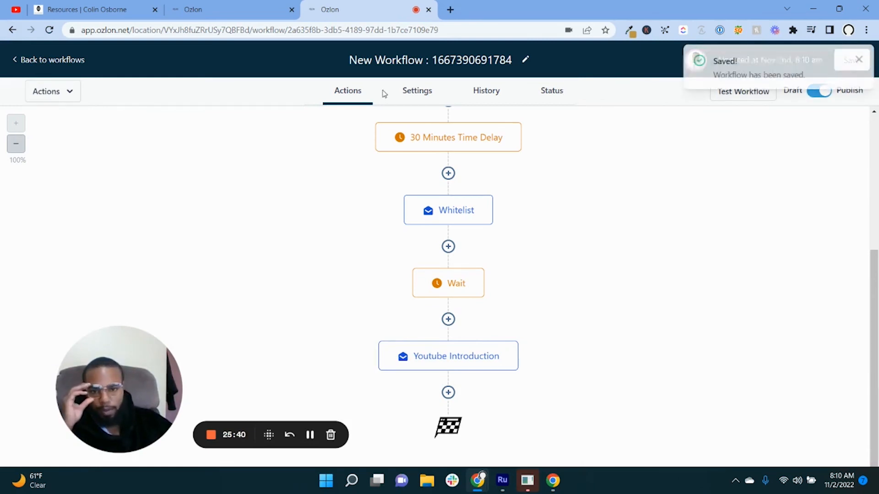
{"action": "left_click", "coordinate": [486, 62]}
{"action": "double_click", "coordinate": [486, 62]}
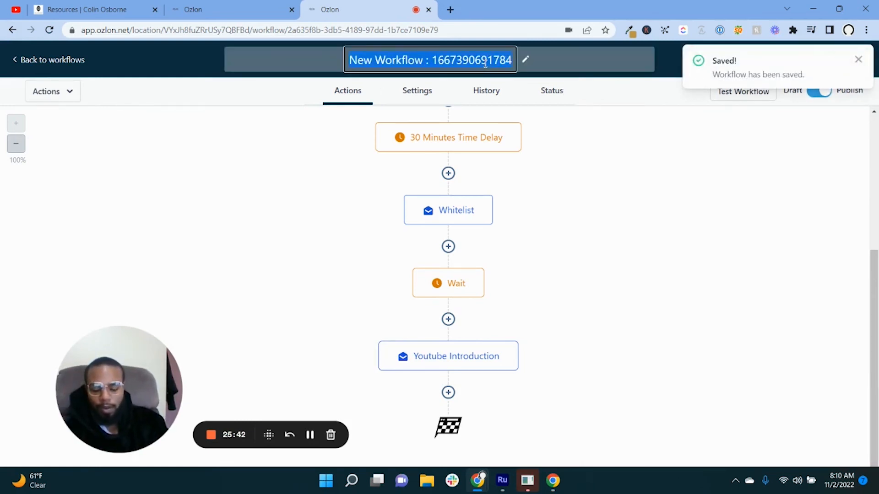
{"action": "type", "text": "Newsletter "}
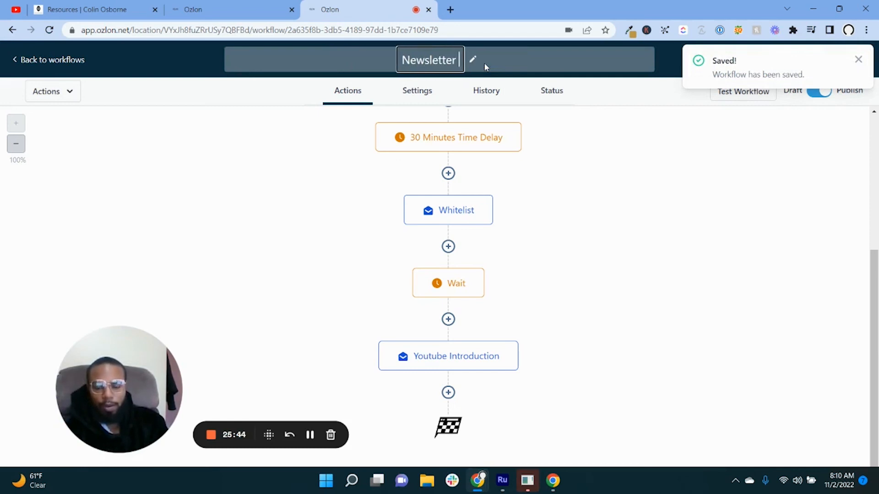
{"action": "type", "text": "Workflow"}
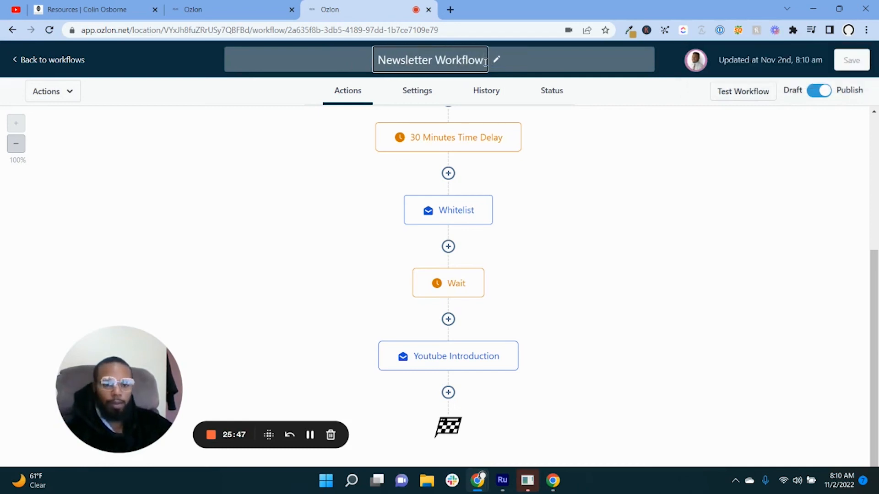
{"action": "key", "text": "Return"}
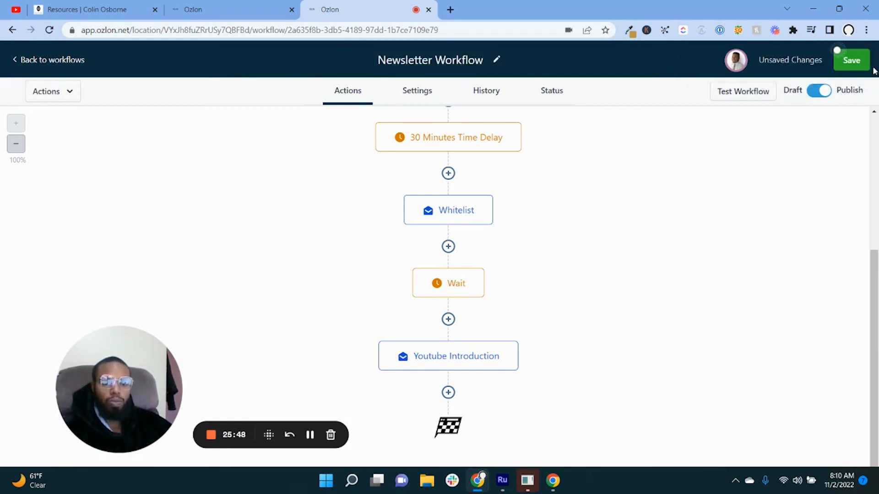
{"action": "left_click", "coordinate": [867, 62]}
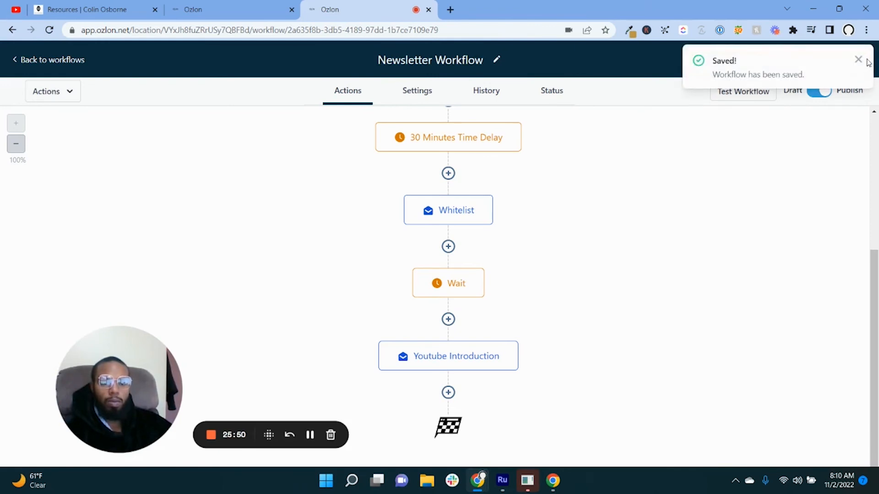
{"action": "left_click", "coordinate": [859, 60]}
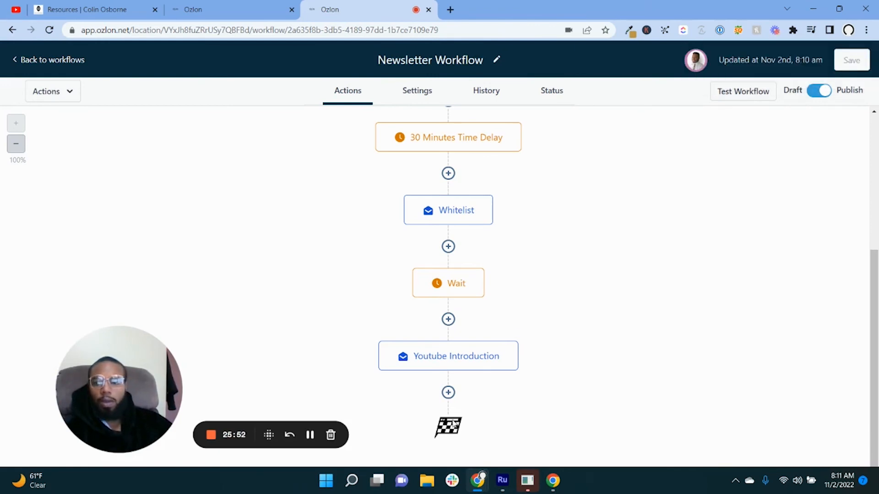
Go back to the welcome email template, close its settings, and return to the email templates list.
{"action": "left_click", "coordinate": [102, 10]}
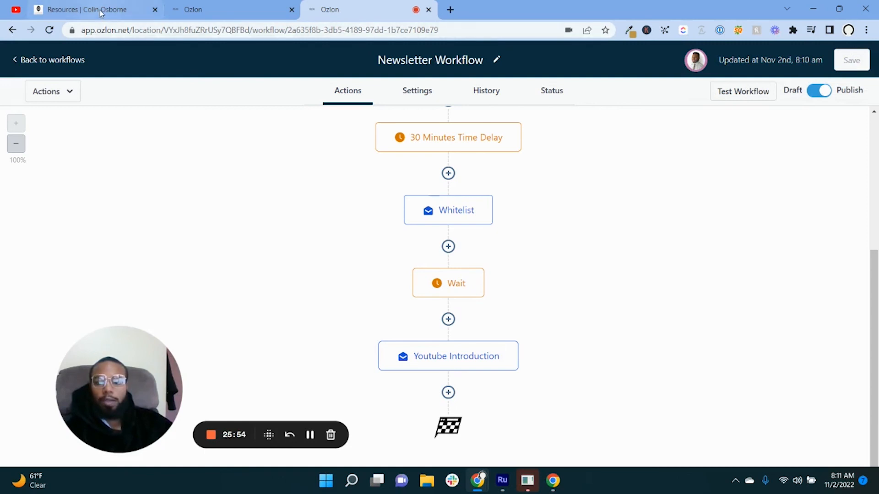
{"action": "left_click", "coordinate": [215, 10]}
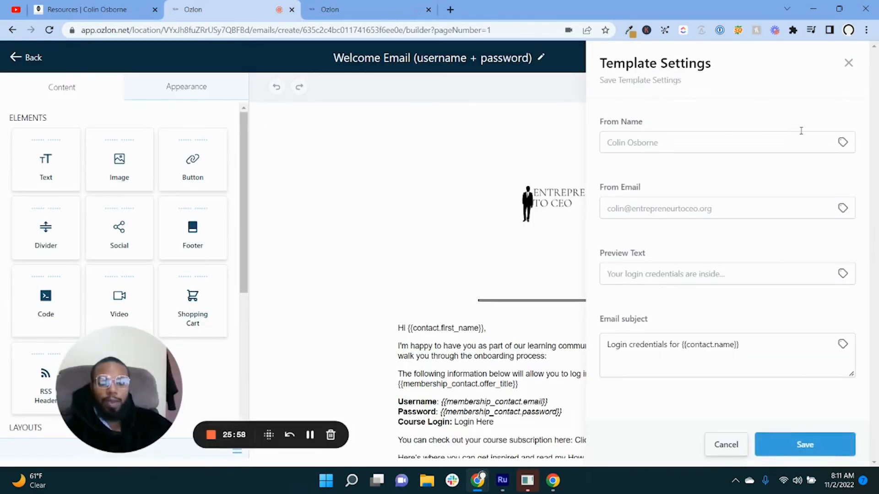
{"action": "left_click", "coordinate": [848, 66]}
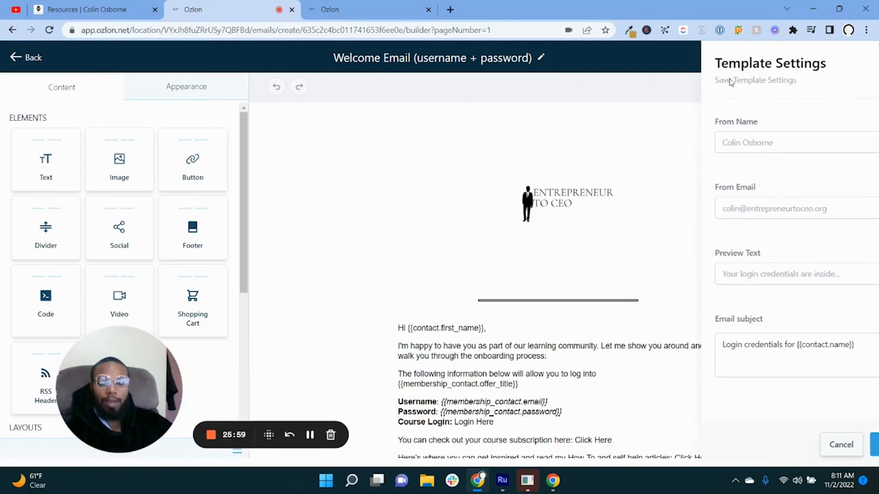
{"action": "left_click", "coordinate": [37, 58]}
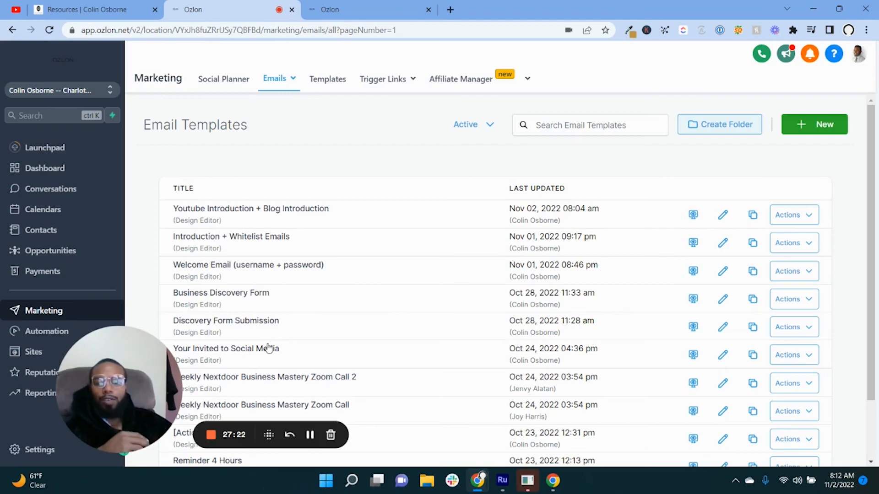
Switch to the website with the Resource Library and open its Entrepreneur to CEO page.
{"action": "left_click", "coordinate": [104, 11]}
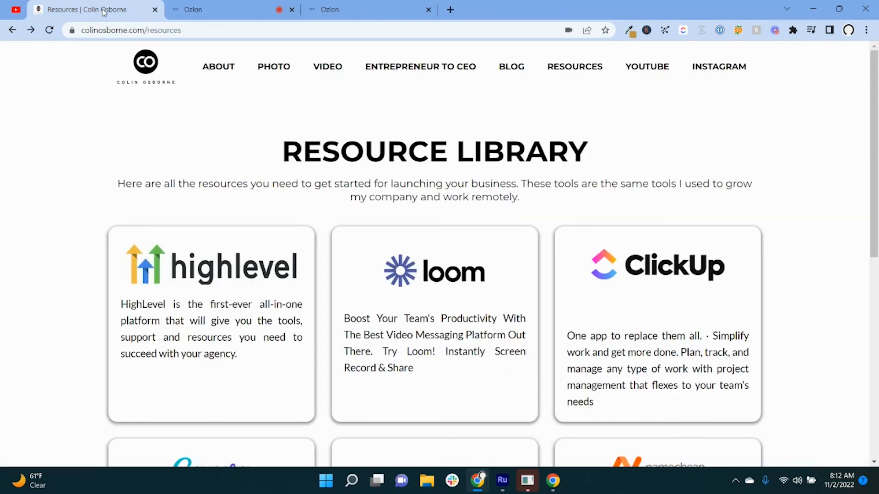
{"action": "left_click", "coordinate": [402, 76]}
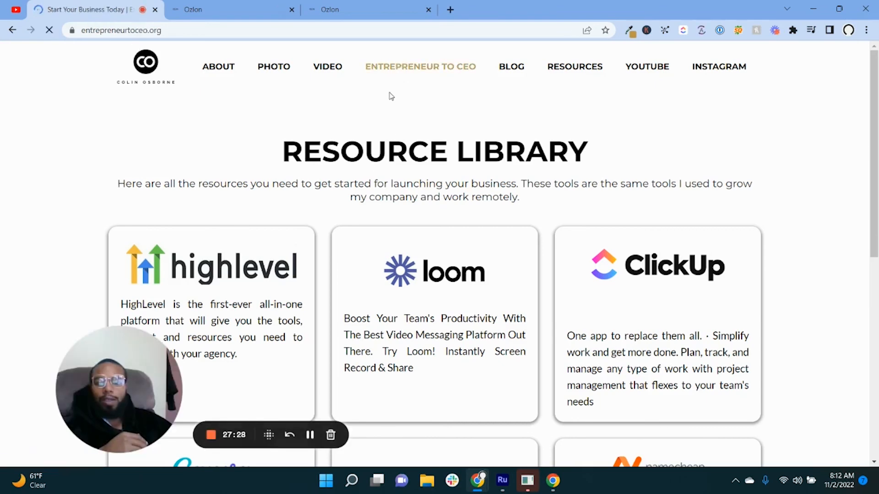
Open the Join the Group link on the Entrepreneur to CEO site and look over the linked Facebook page's intro and posts.
{"action": "mouse_move", "coordinate": [345, 75]}
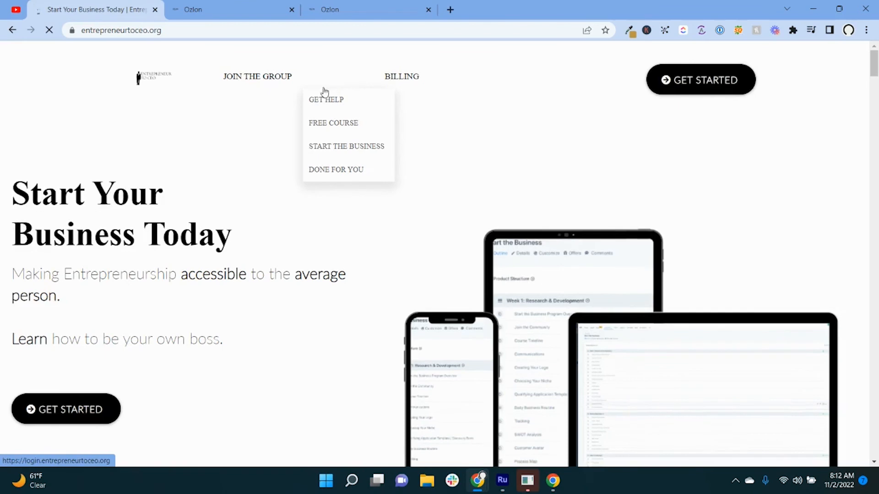
{"action": "left_click", "coordinate": [259, 84]}
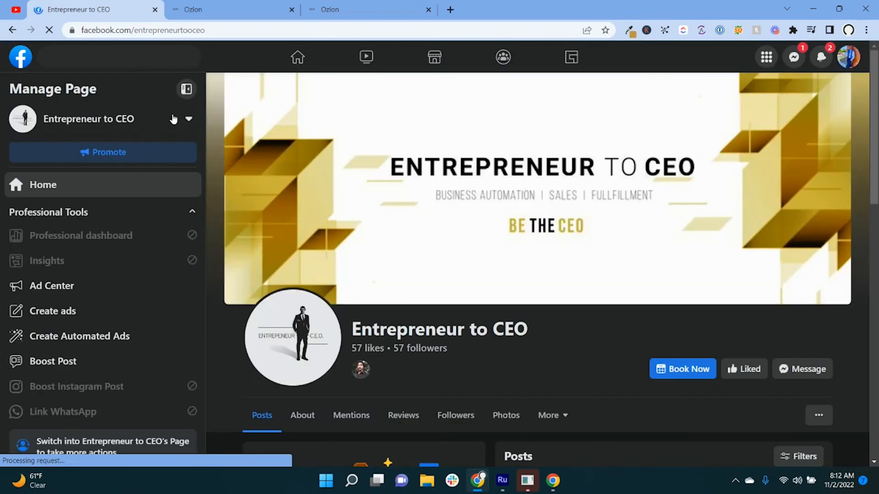
{"action": "scroll", "coordinate": [451, 216], "scroll_direction": "down", "scroll_amount": 5}
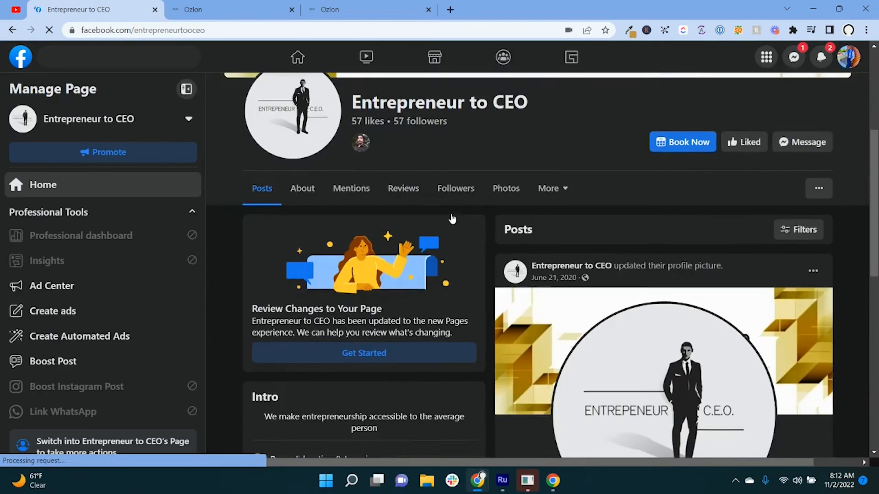
{"action": "scroll", "coordinate": [458, 224], "scroll_direction": "down", "scroll_amount": 4}
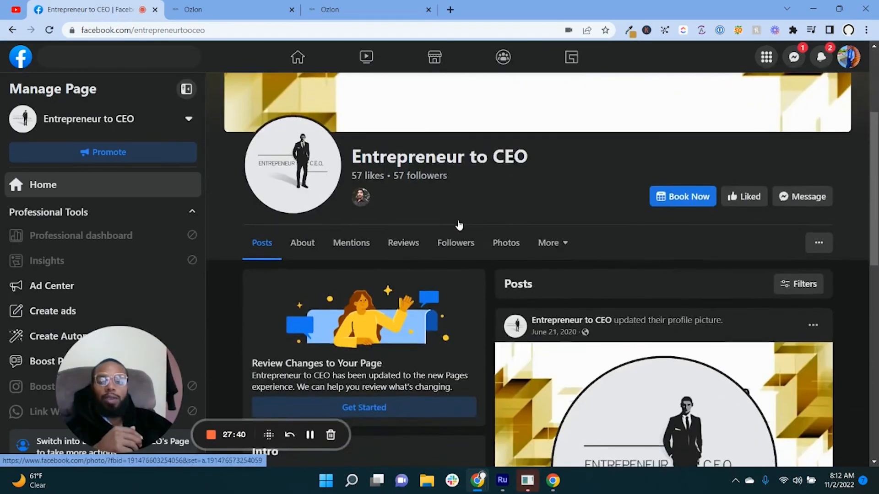
{"action": "scroll", "coordinate": [458, 220], "scroll_direction": "down", "scroll_amount": 2}
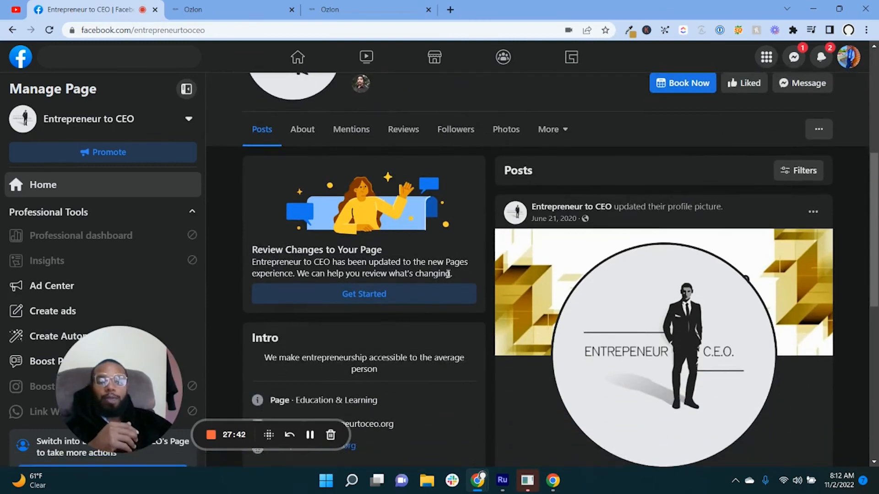
{"action": "scroll", "coordinate": [447, 274], "scroll_direction": "up", "scroll_amount": 2}
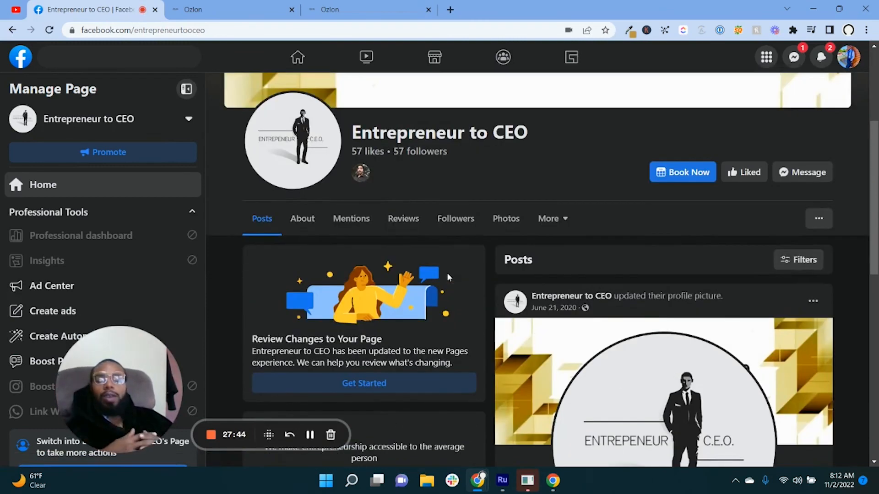